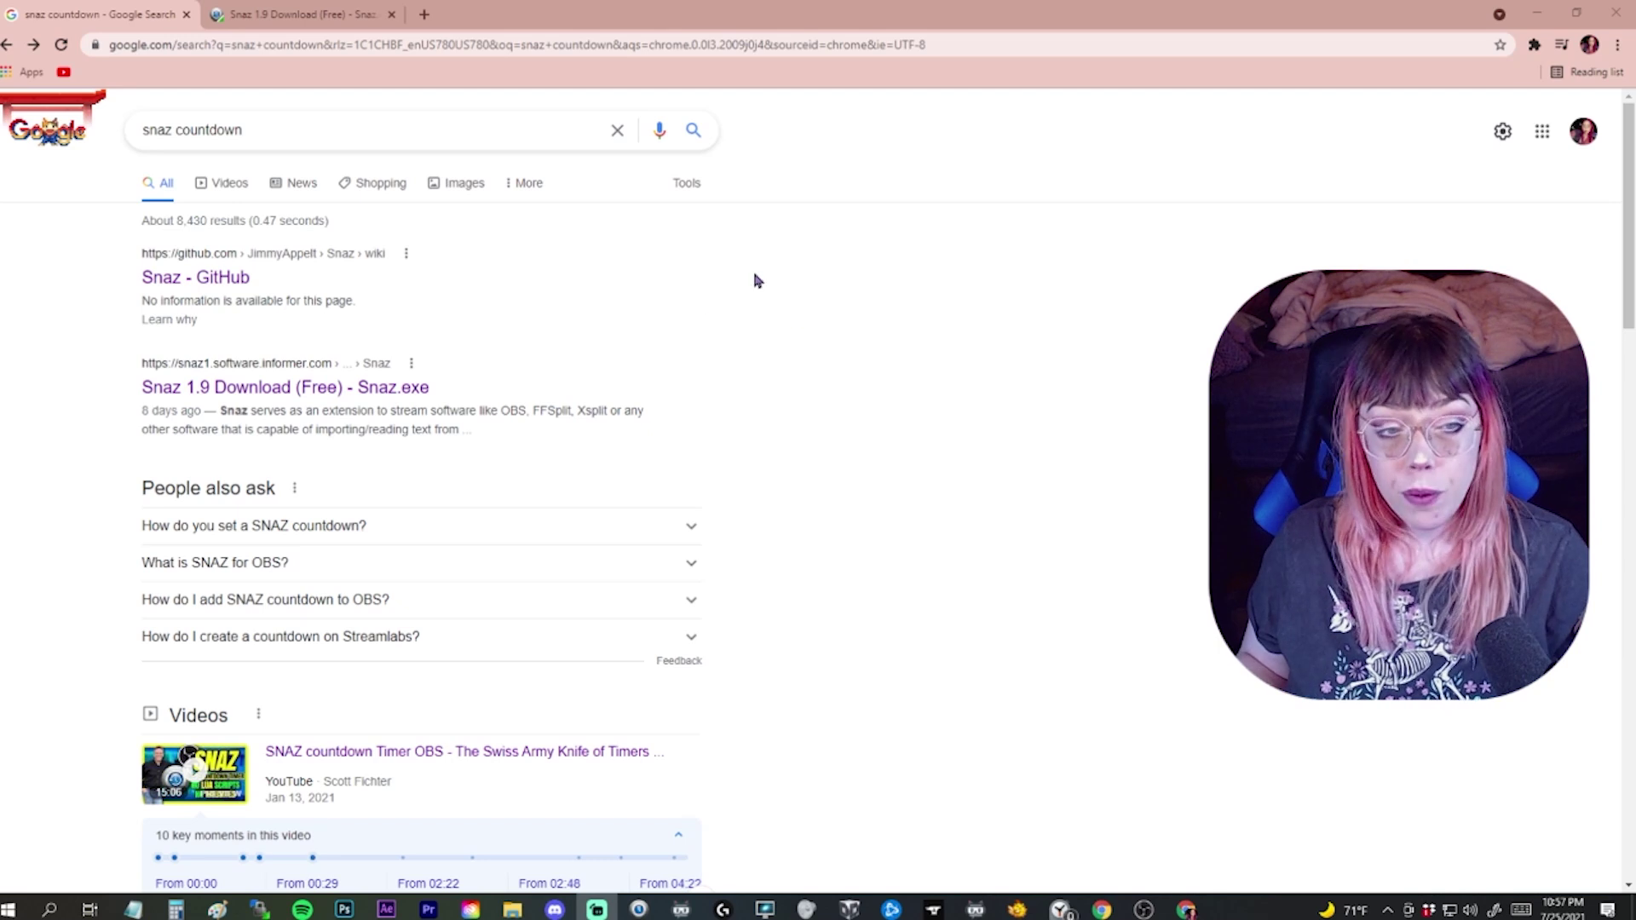
Step: Open the Snaz GitHub wiki from the search results in a separate browser page and switch to it
{"action": "left_click", "coordinate": [259, 128]}
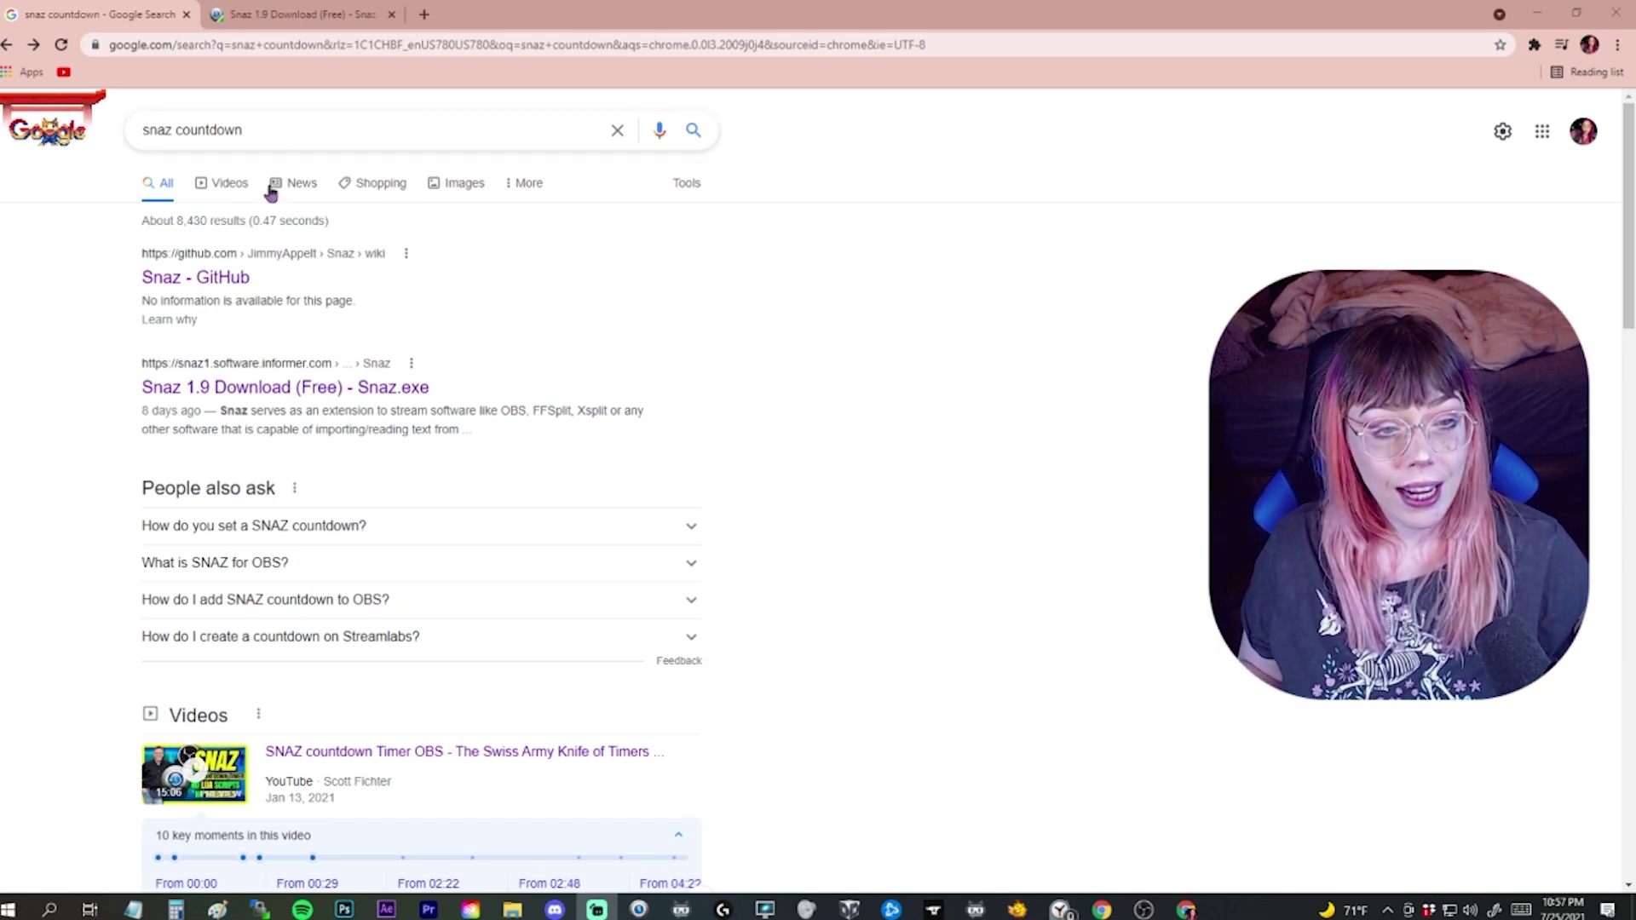
{"action": "left_click", "coordinate": [81, 294]}
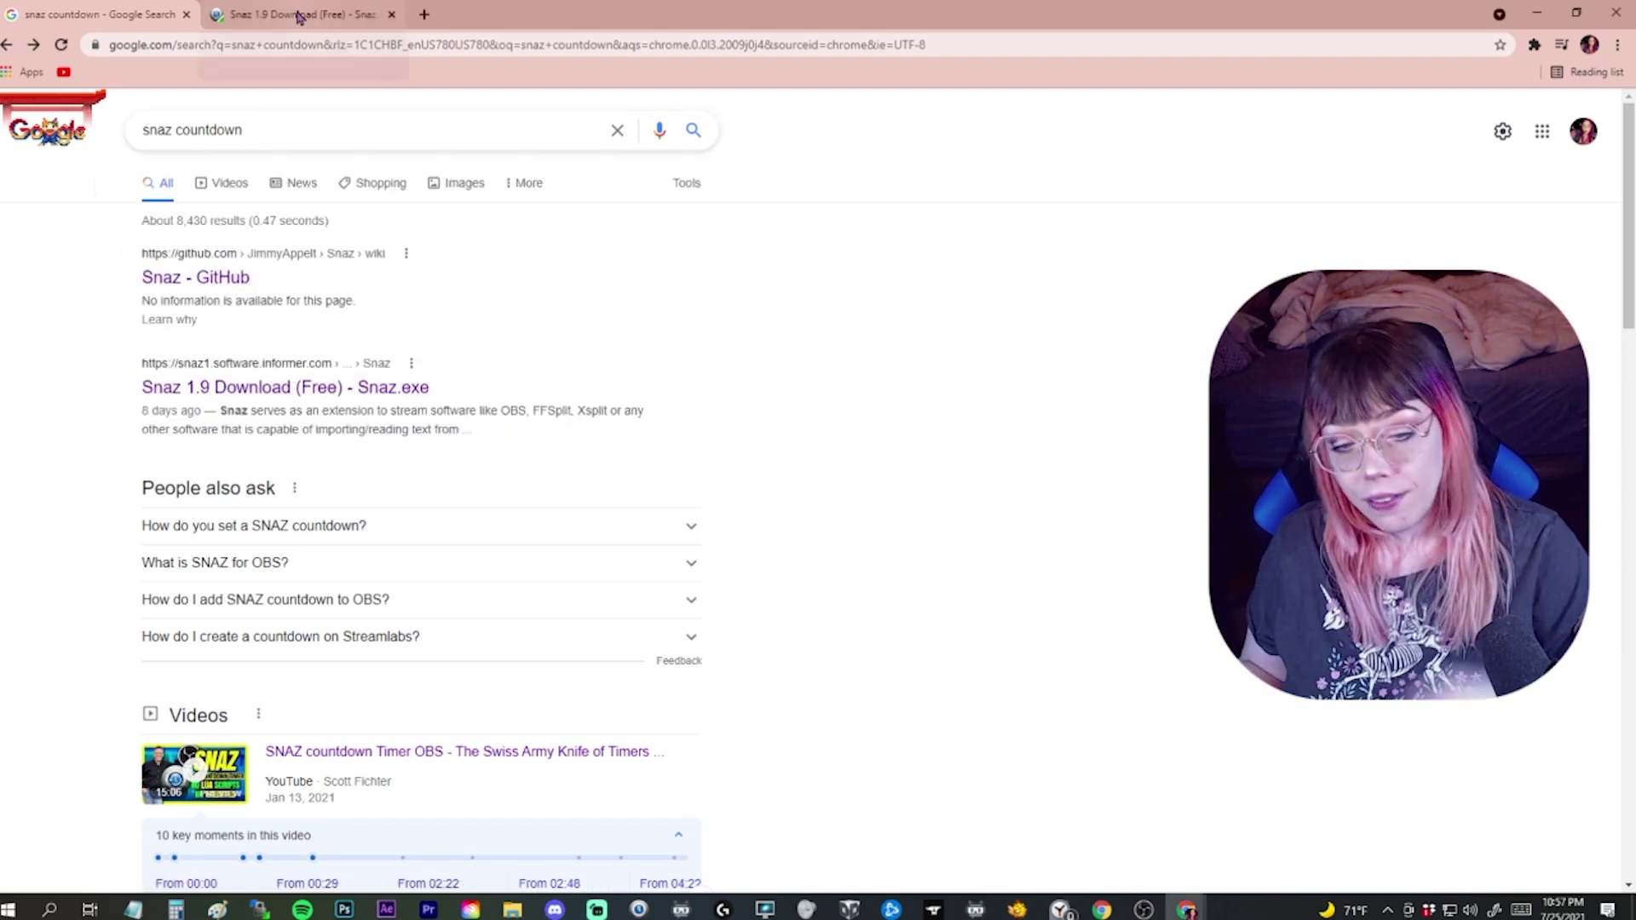
{"action": "middle_click", "coordinate": [233, 279]}
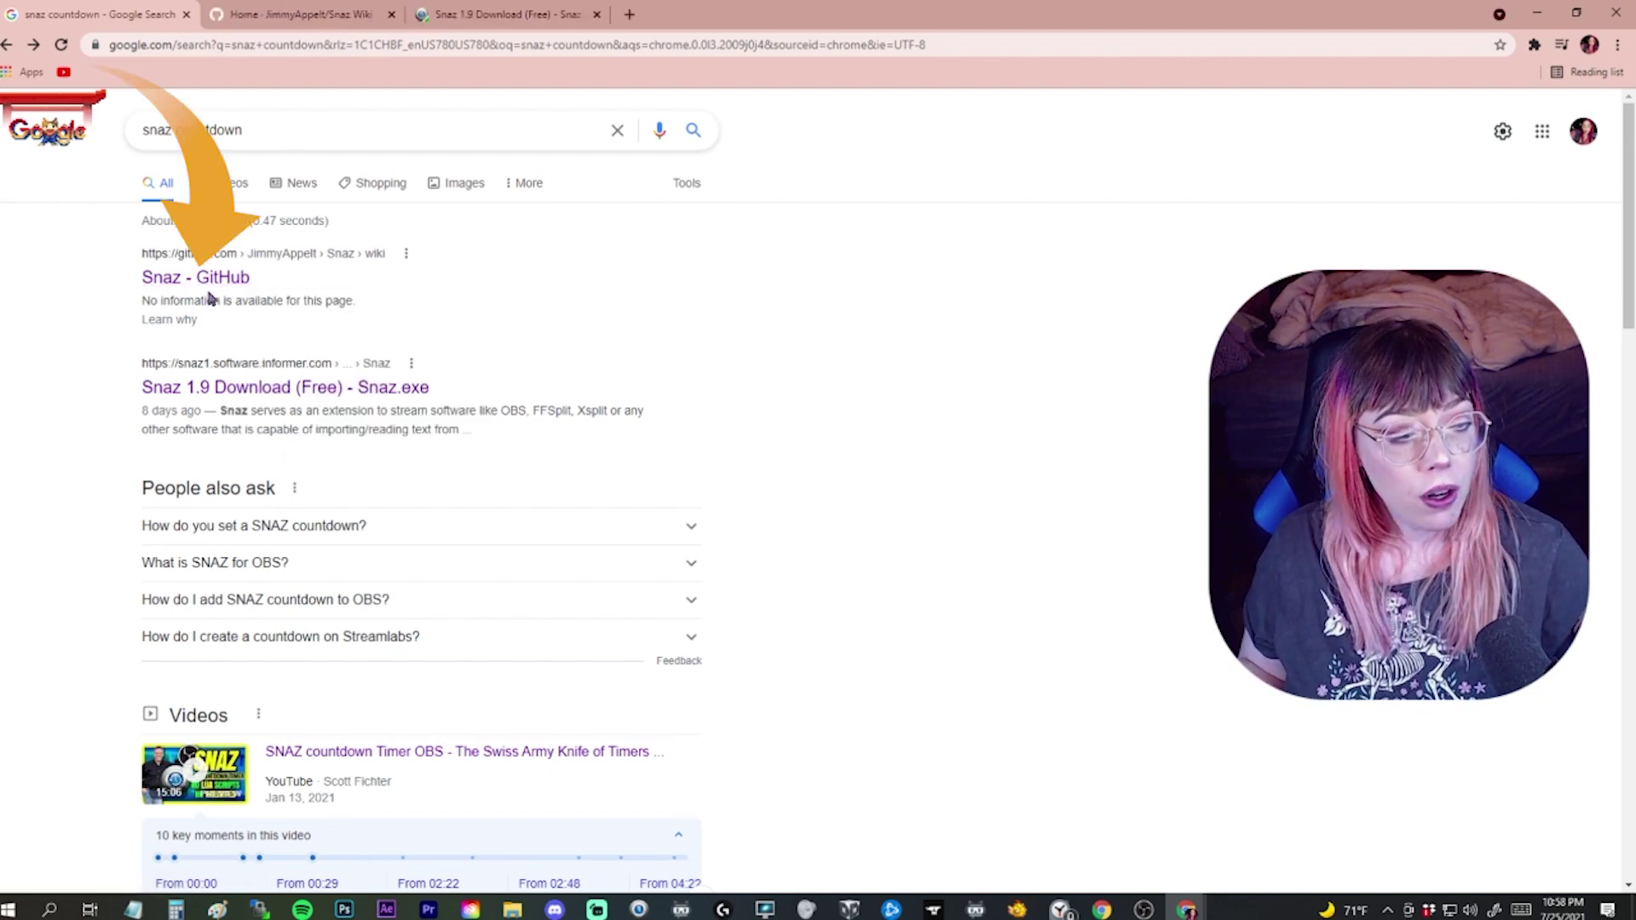
{"action": "key", "text": "ctrl+Tab"}
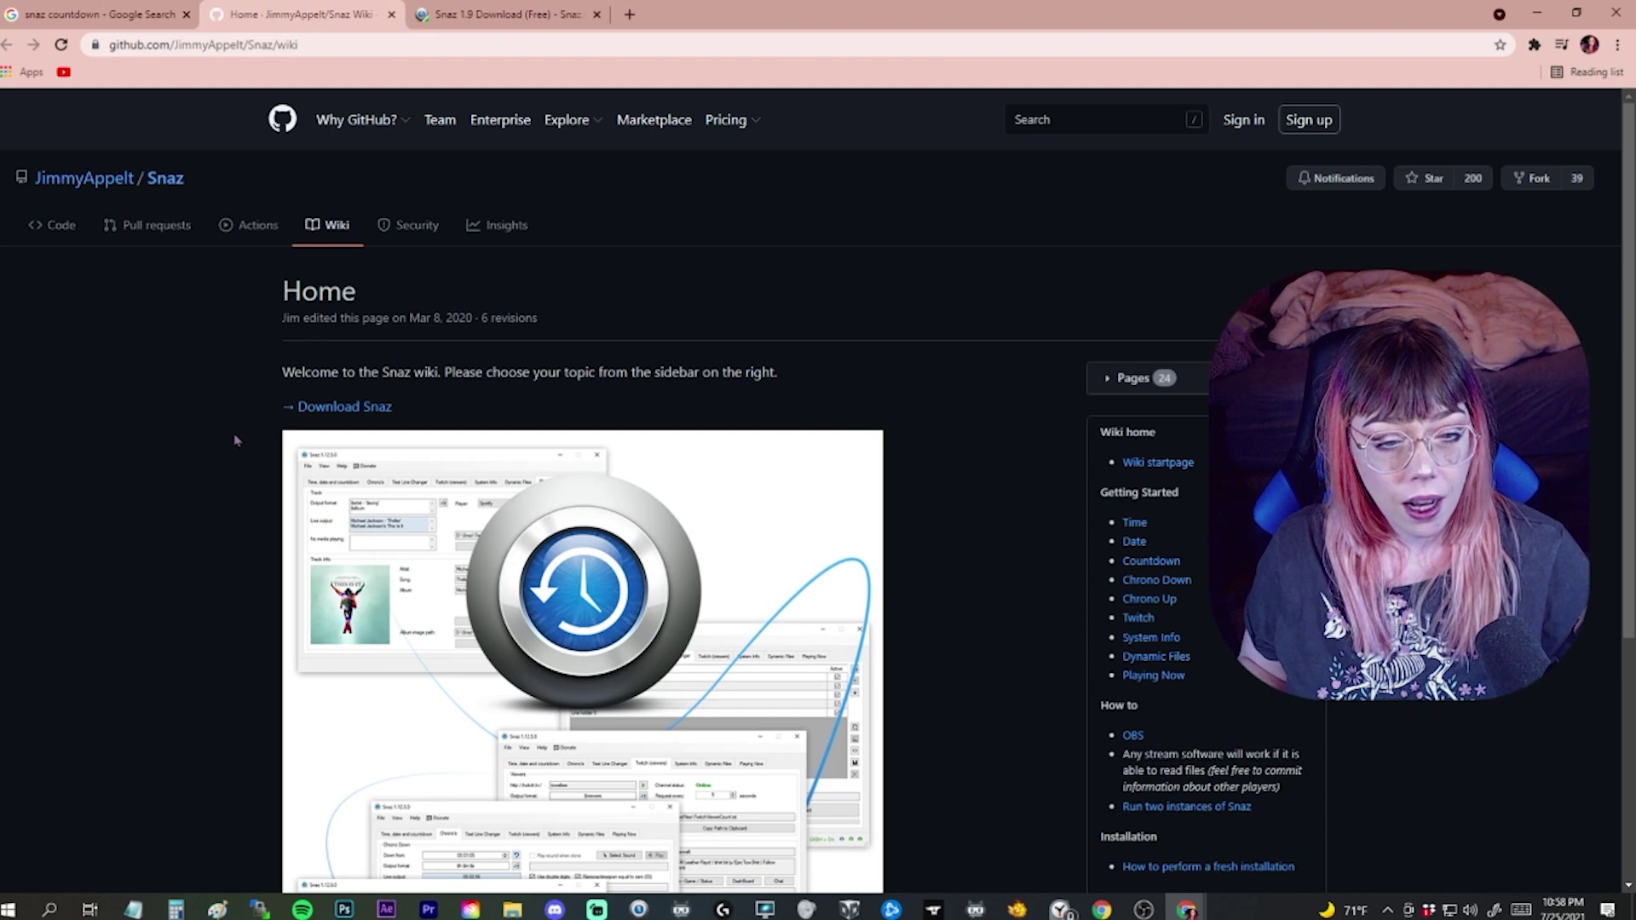
Step: Follow the wiki's Download Snaz link to the releases page
{"action": "scroll", "coordinate": [237, 441], "scroll_direction": "down", "scroll_amount": 4}
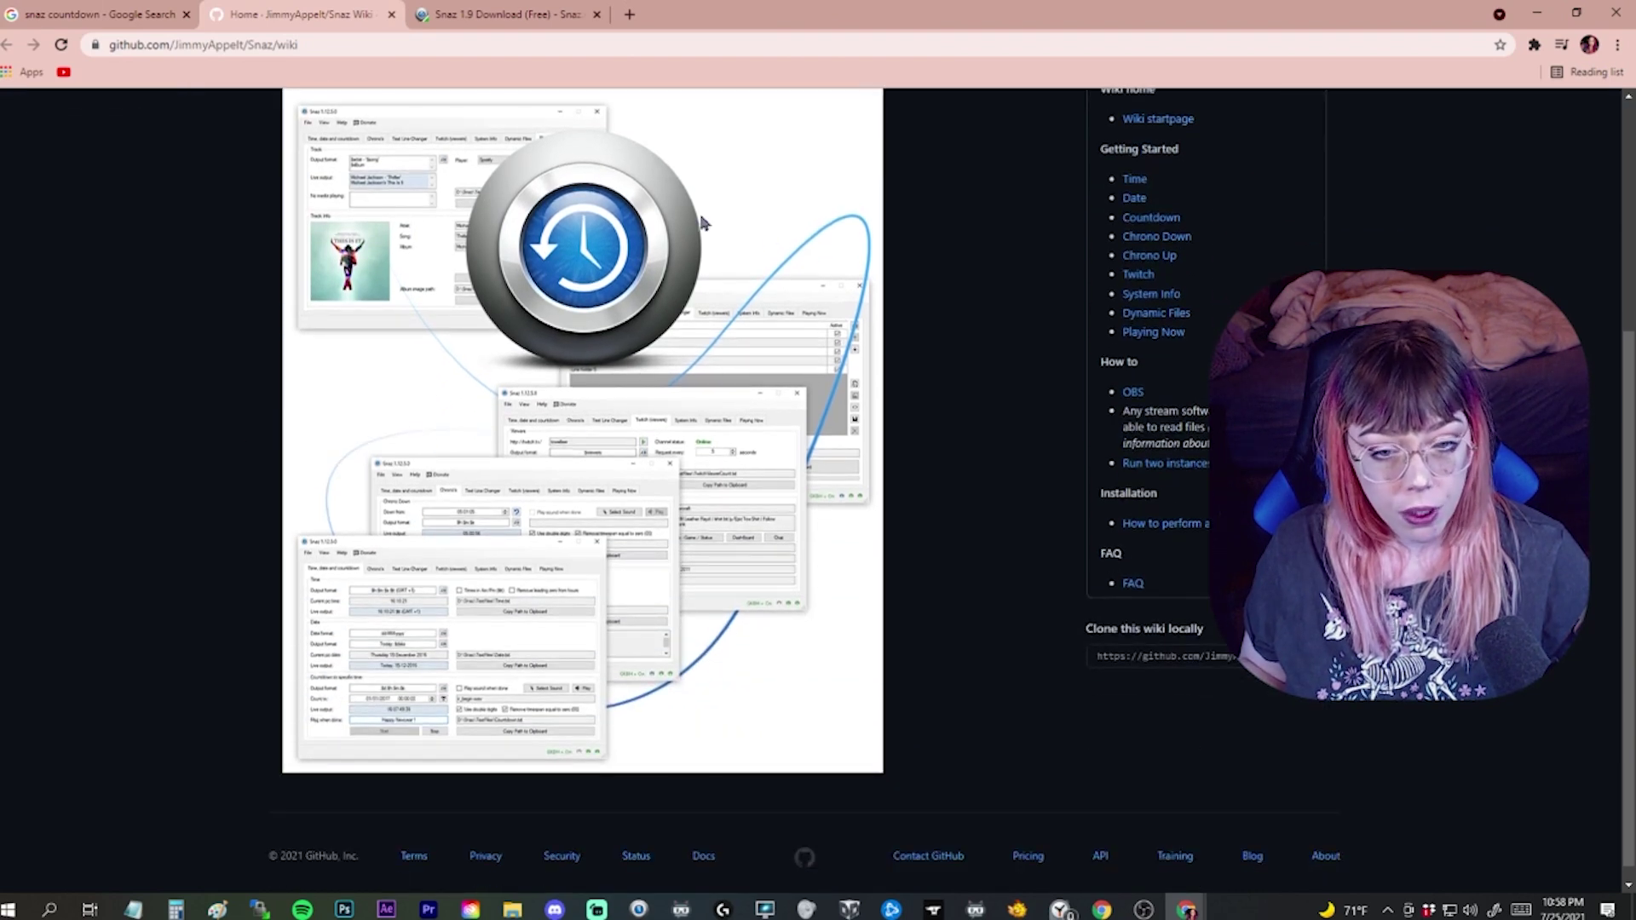
{"action": "scroll", "coordinate": [703, 223], "scroll_direction": "up", "scroll_amount": 3}
{"action": "left_click", "coordinate": [345, 322]}
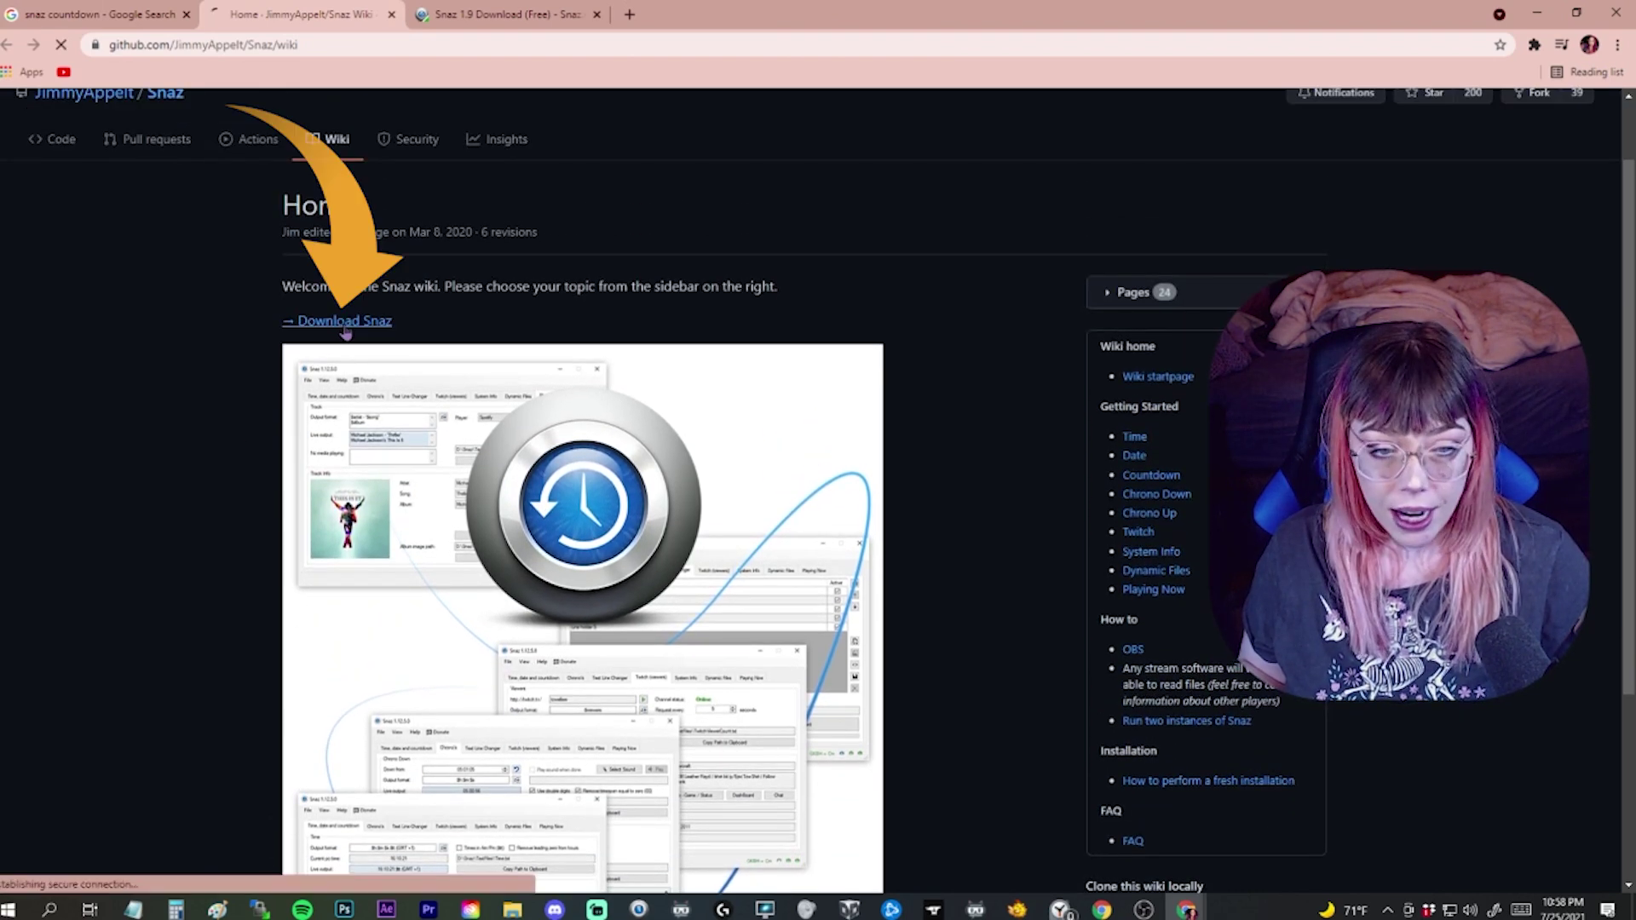
Step: Examine the release notes and release date of Snaz version 1.12.7.0
{"action": "scroll", "coordinate": [753, 341], "scroll_direction": "down", "scroll_amount": 2}
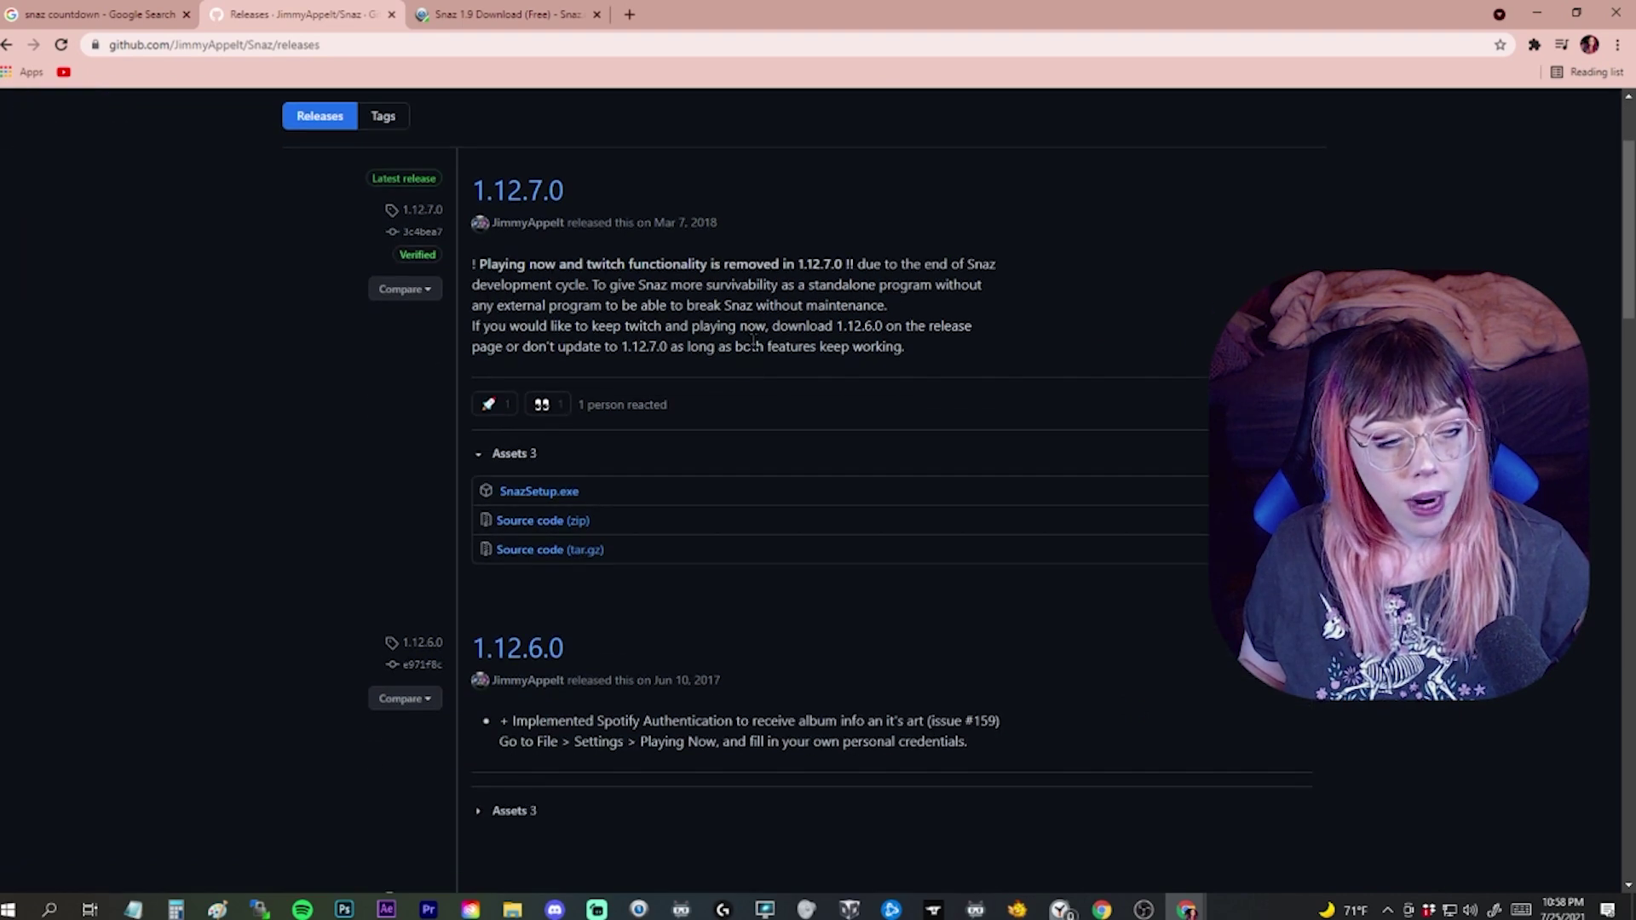
{"action": "scroll", "coordinate": [753, 341], "scroll_direction": "up", "scroll_amount": 2}
{"action": "left_click_drag", "start_coordinate": [480, 437], "coordinate": [748, 437]}
{"action": "left_click", "coordinate": [809, 438]}
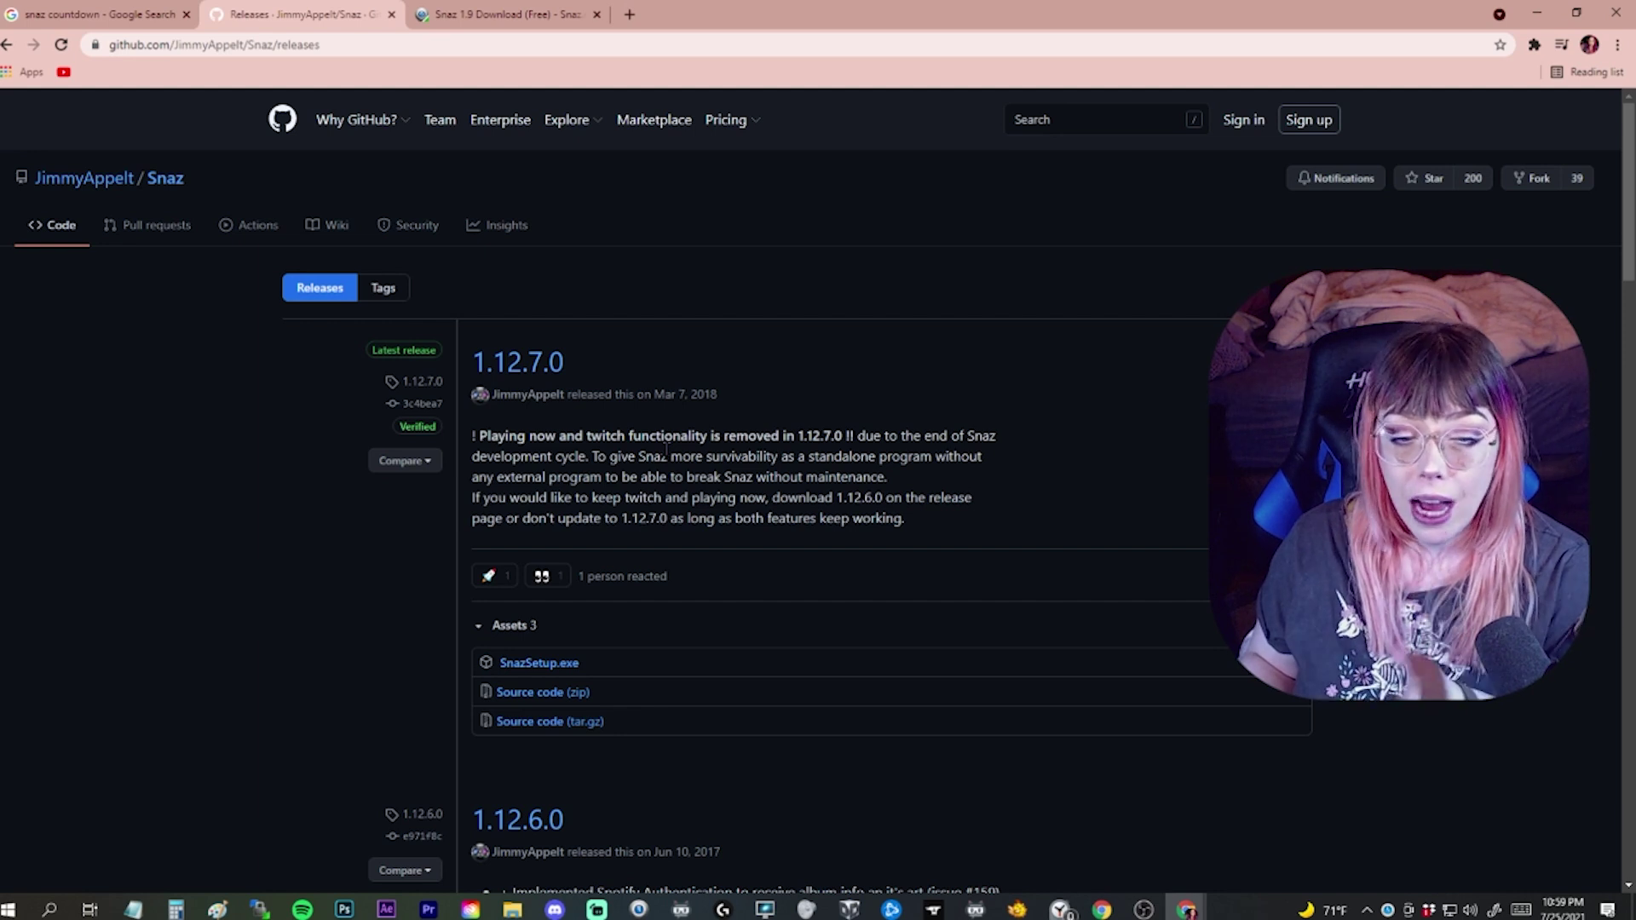
{"action": "left_click_drag", "start_coordinate": [676, 394], "coordinate": [717, 393]}
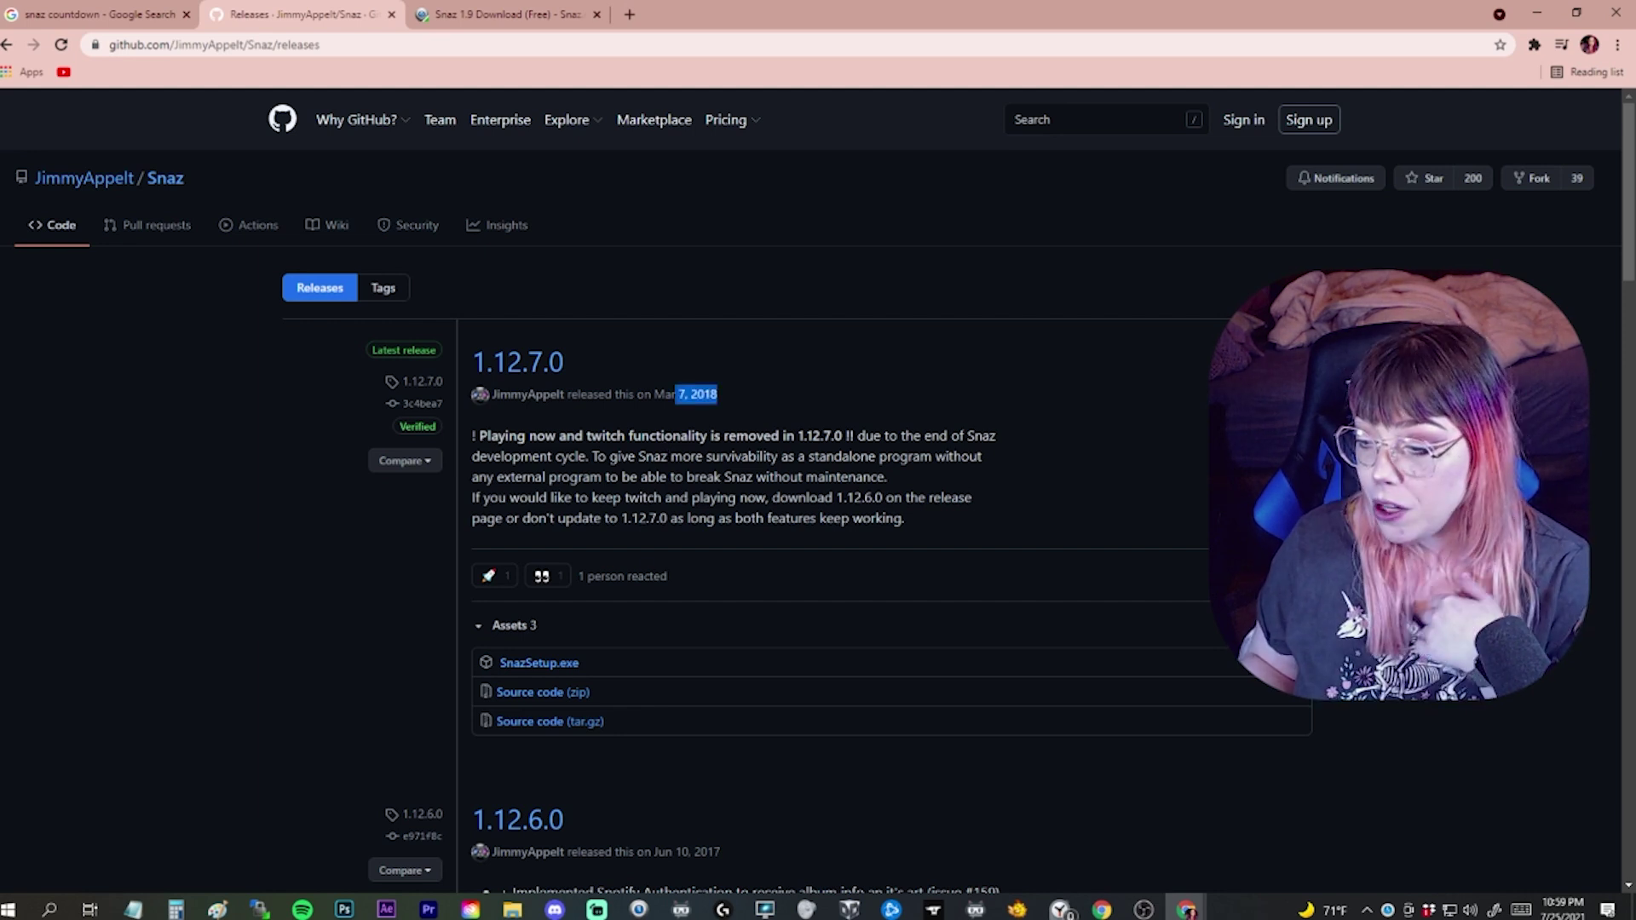
{"action": "left_click", "coordinate": [636, 494]}
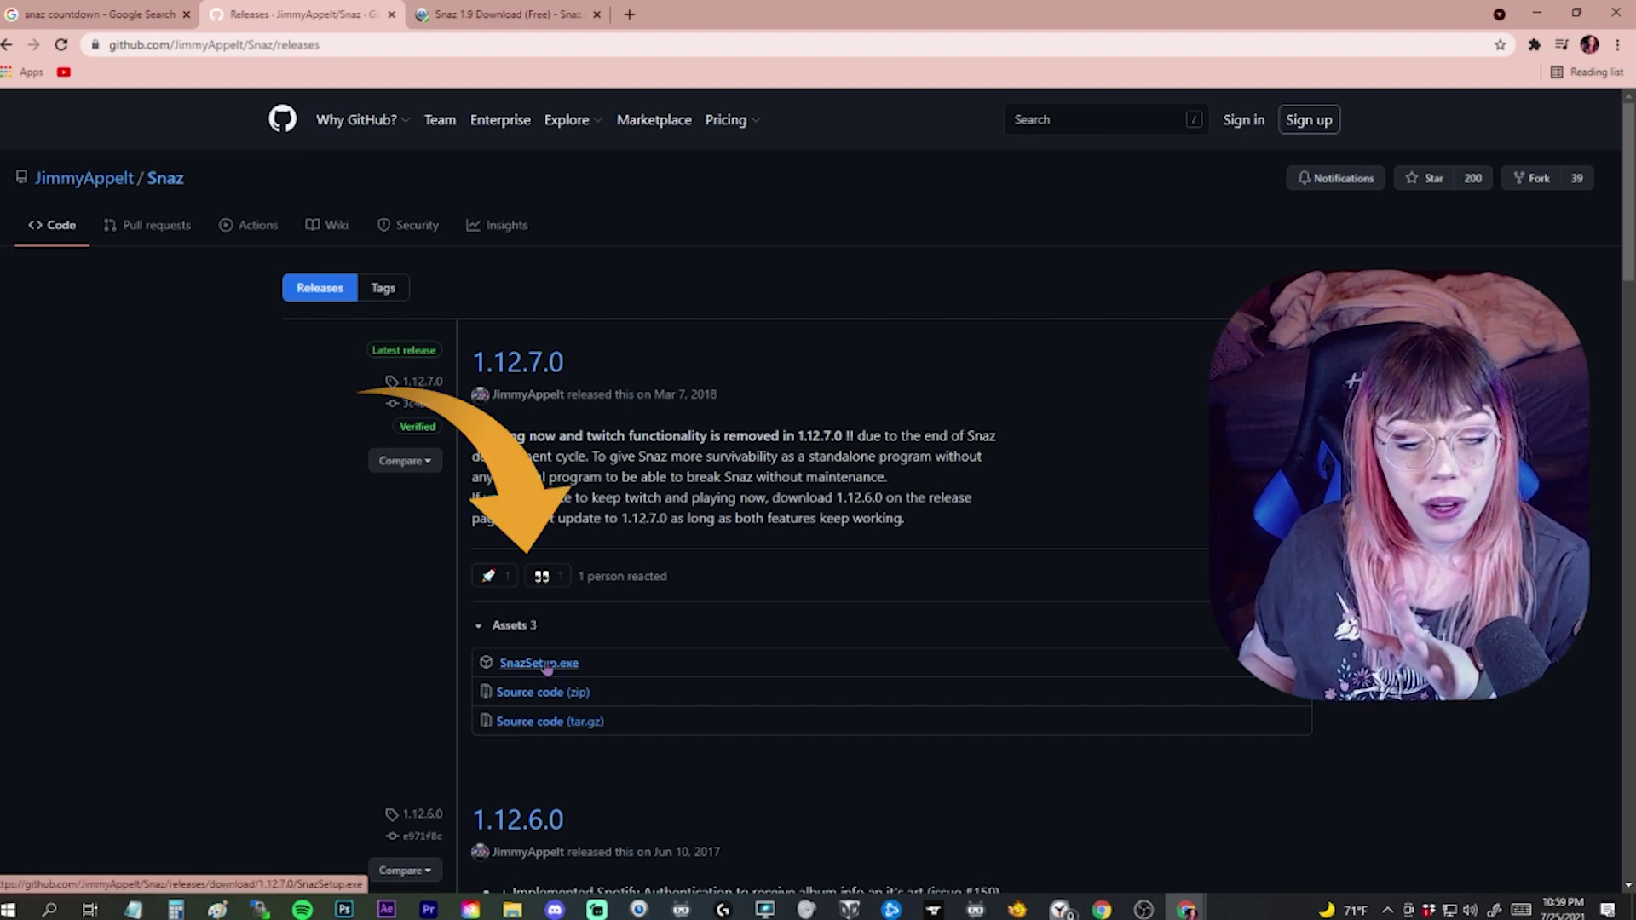
Step: Download SnazSetup.exe from the 1.12.7.0 release assets and run the installer
{"action": "scroll", "coordinate": [540, 665], "scroll_direction": "down", "scroll_amount": 1}
{"action": "left_click", "coordinate": [535, 581]}
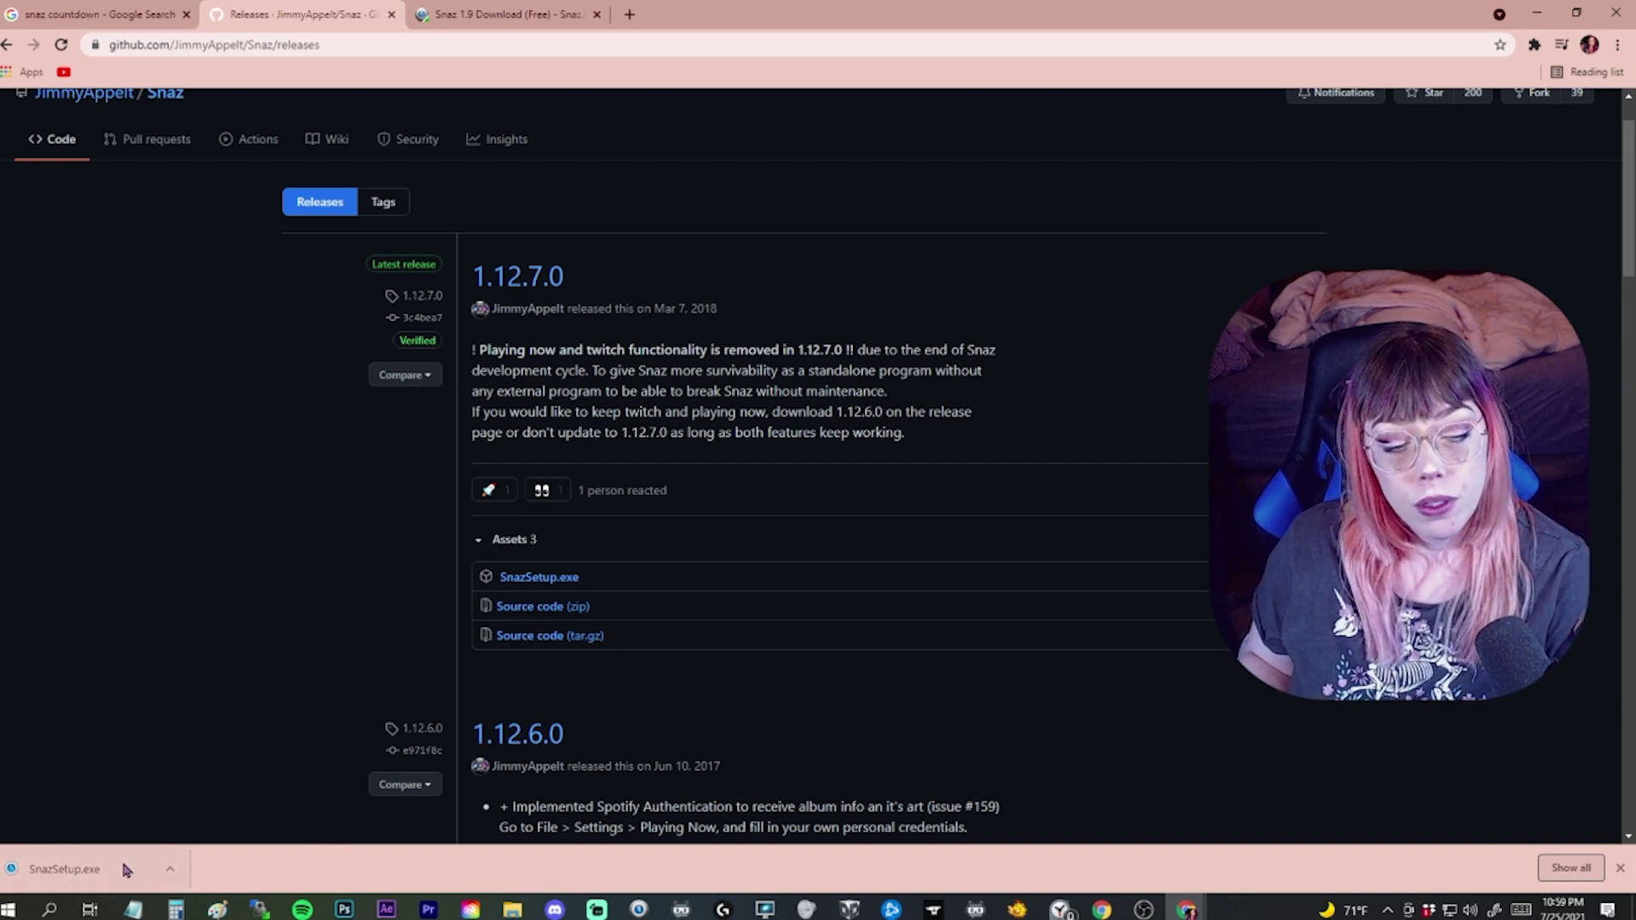
{"action": "left_click", "coordinate": [80, 871]}
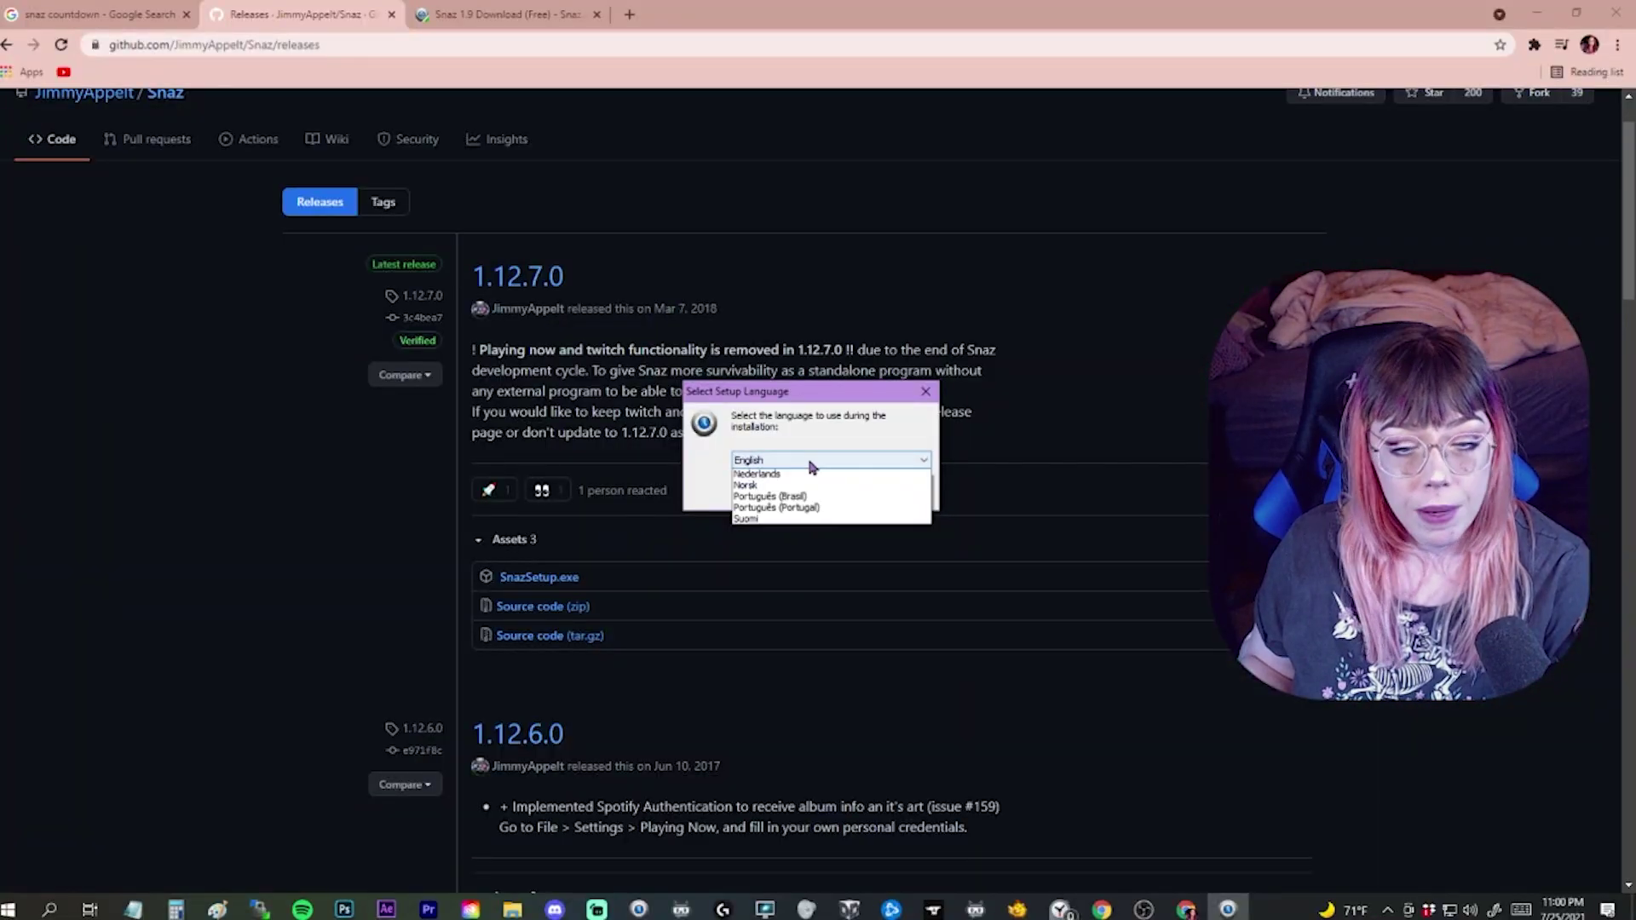
Step: Install Snaz in English to C:\Snaz without a desktop shortcut, and launch it when setup finishes
{"action": "left_click", "coordinate": [810, 464]}
{"action": "left_click", "coordinate": [831, 494]}
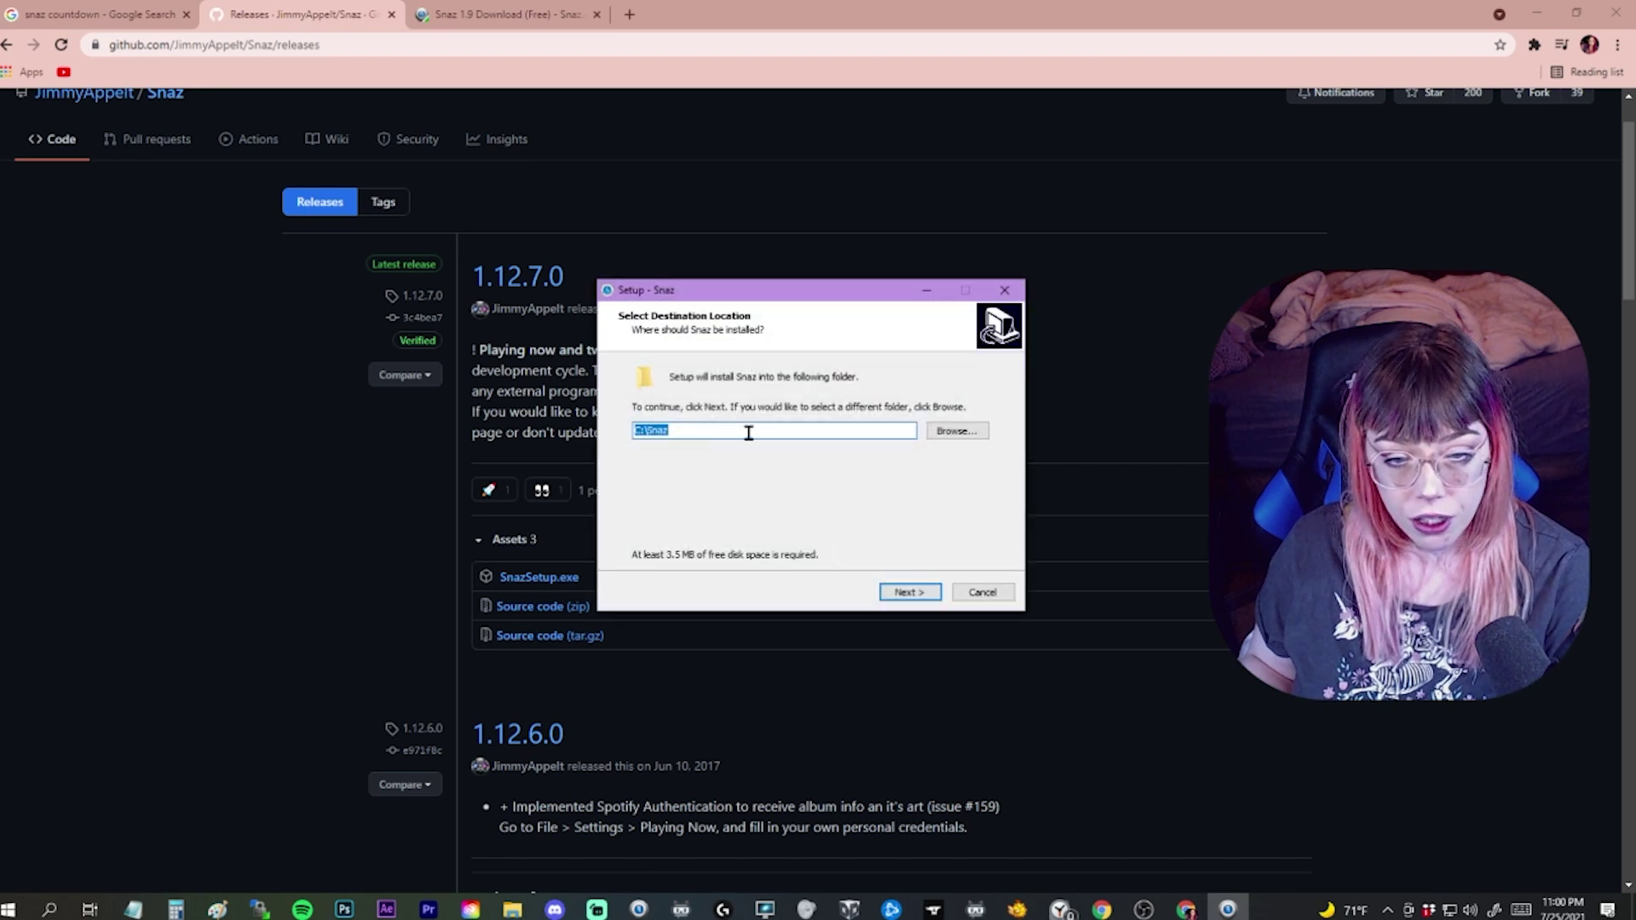
{"action": "left_click", "coordinate": [950, 435]}
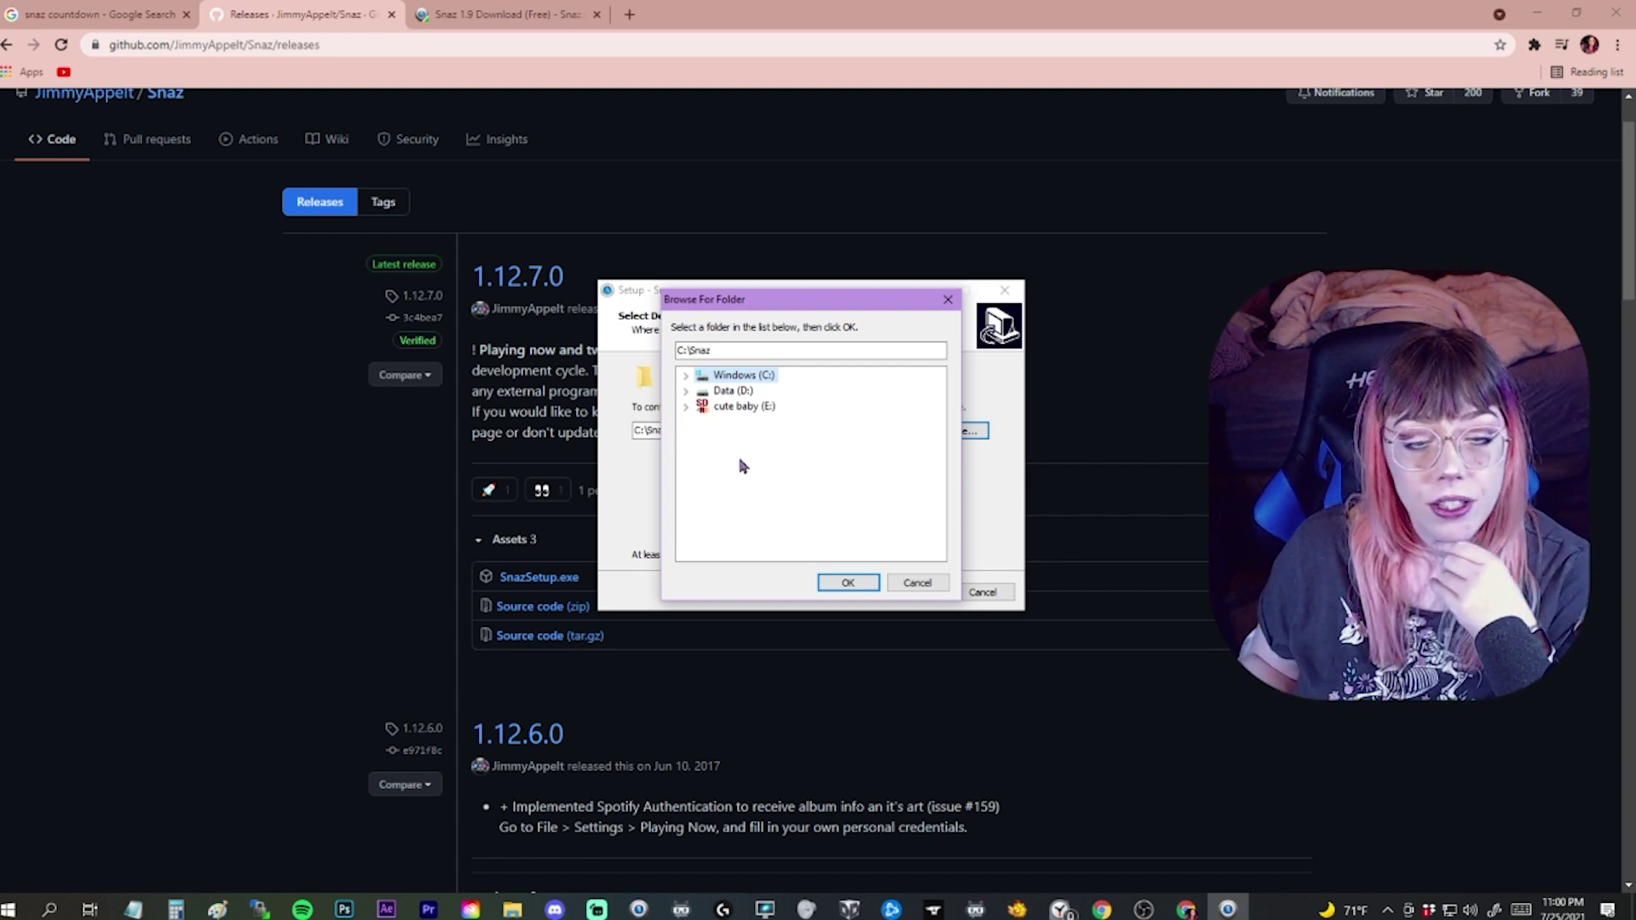
{"action": "left_click", "coordinate": [917, 583]}
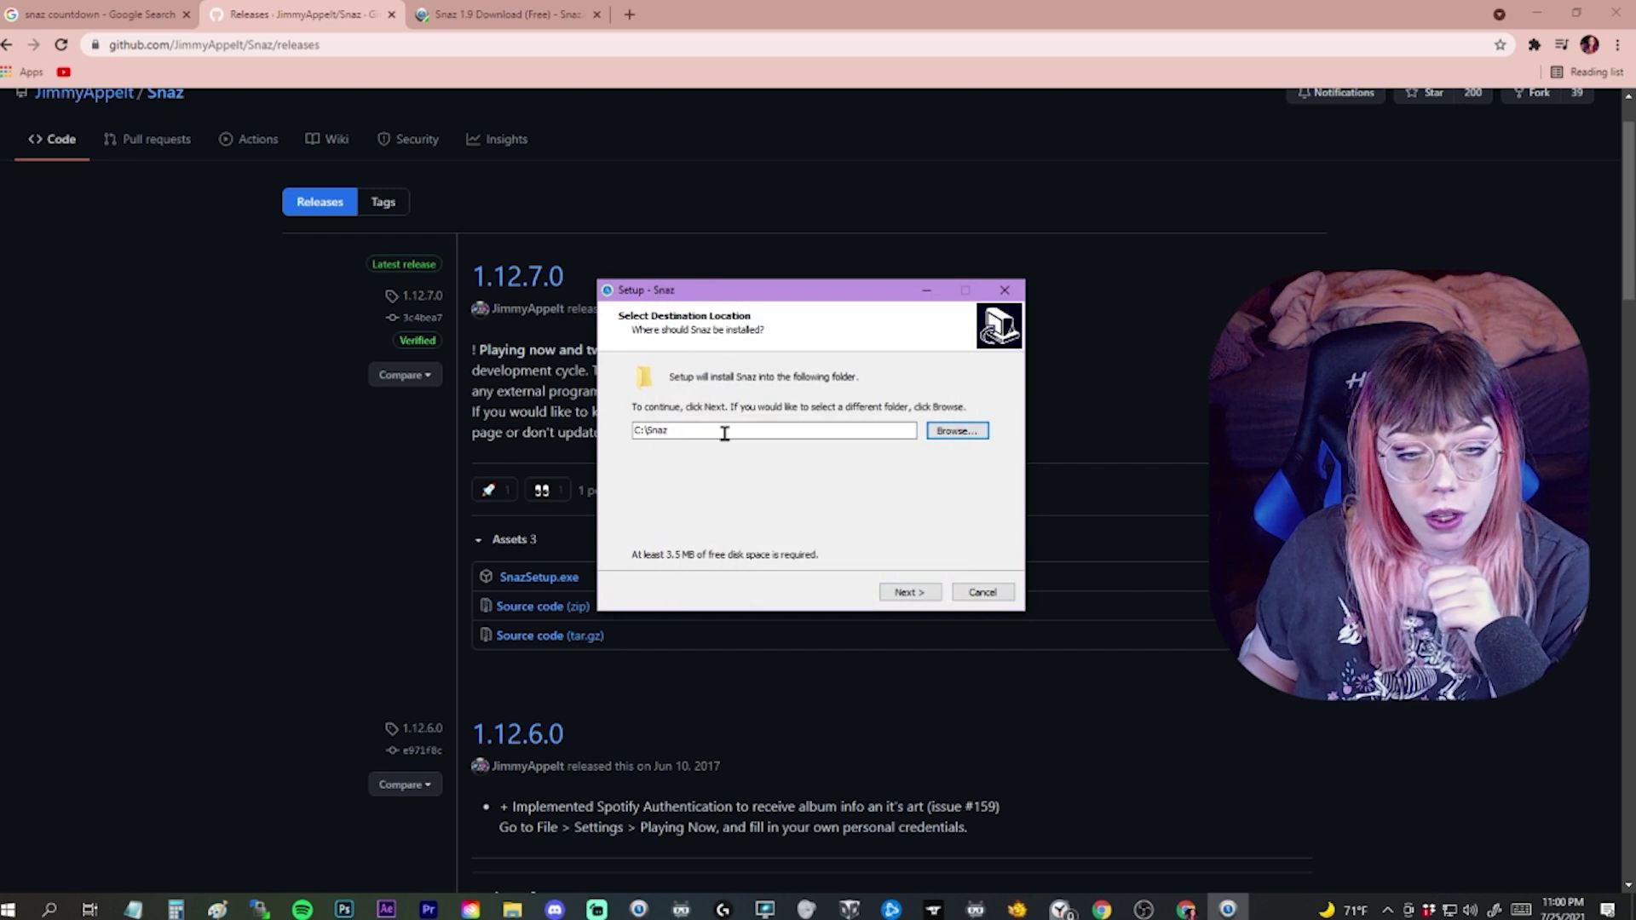
{"action": "left_click", "coordinate": [903, 592]}
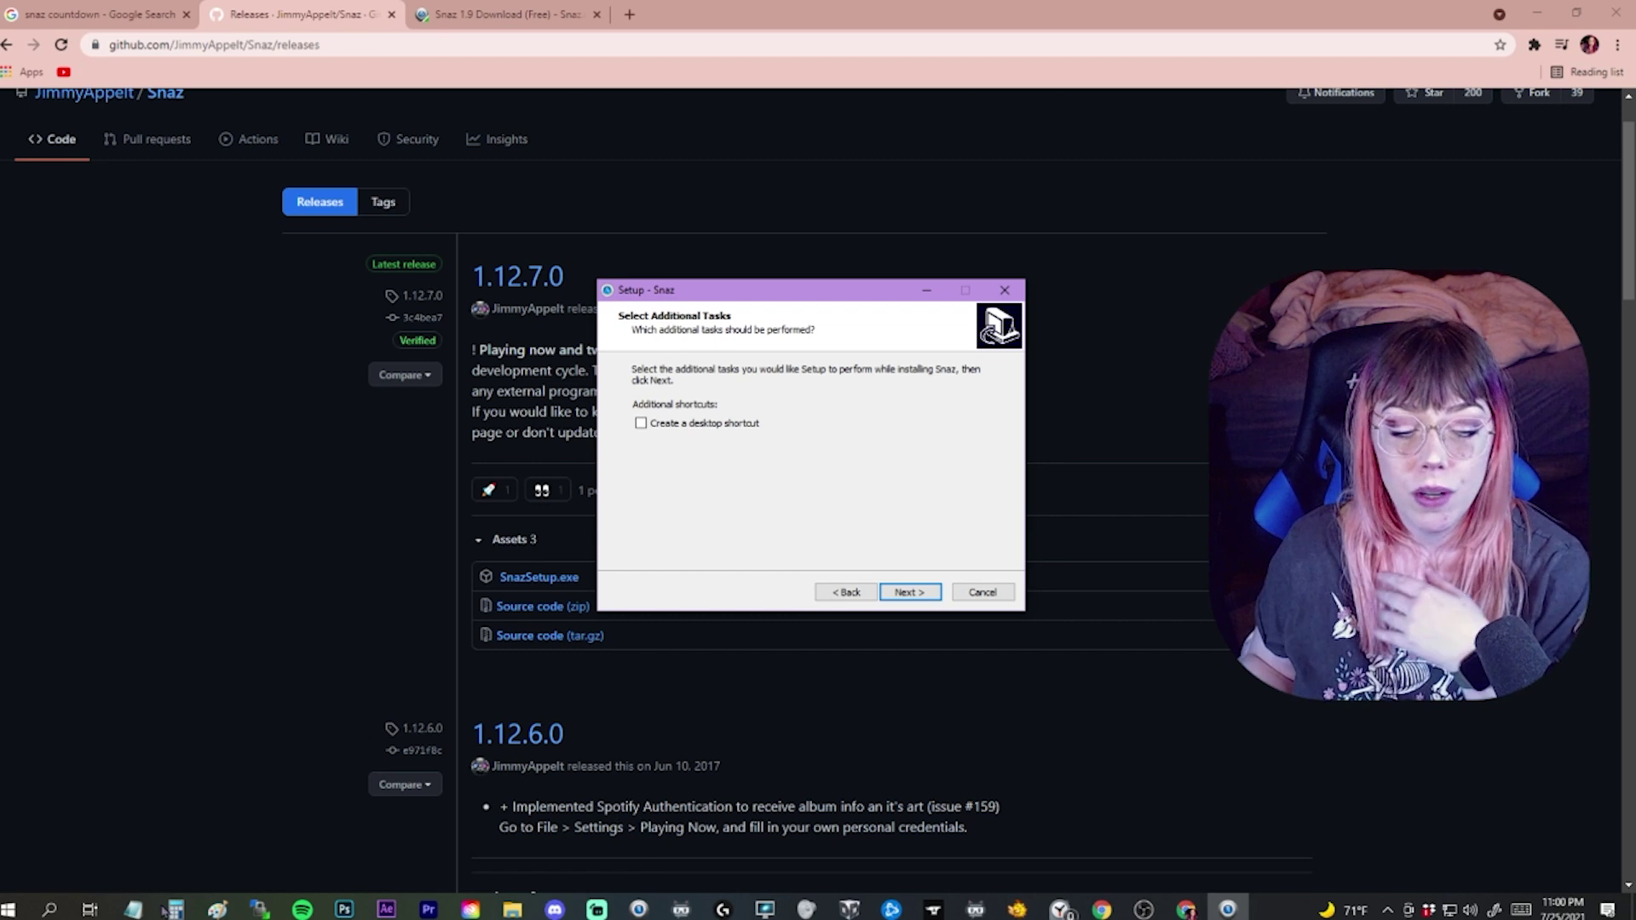
{"action": "left_click", "coordinate": [910, 593]}
{"action": "left_click", "coordinate": [915, 595]}
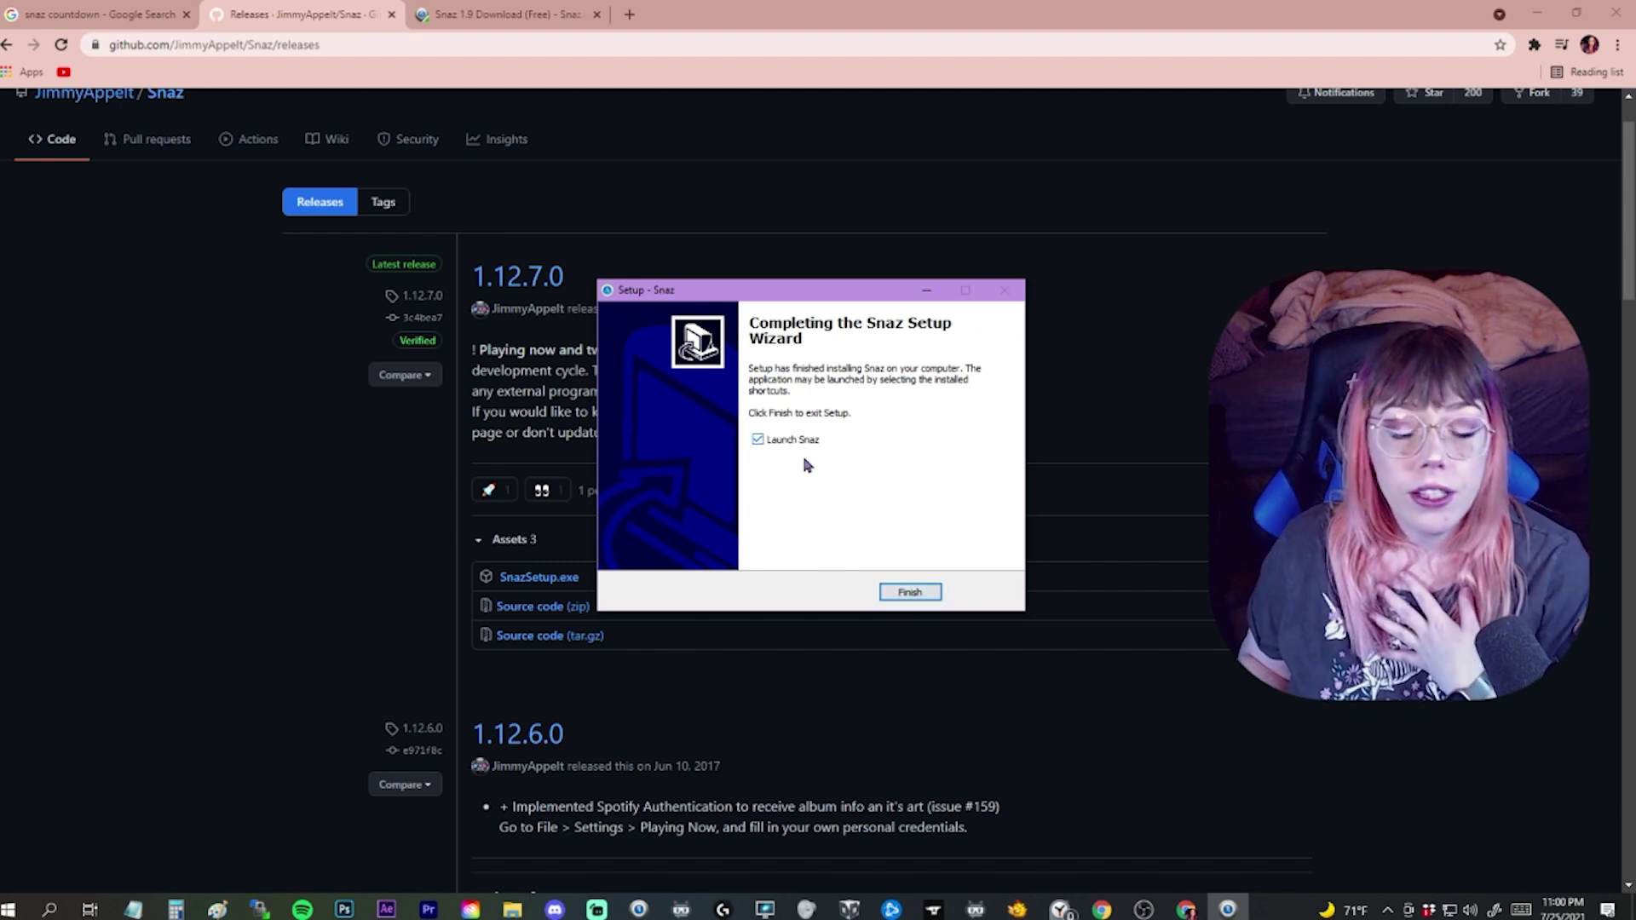
{"action": "left_click", "coordinate": [898, 594]}
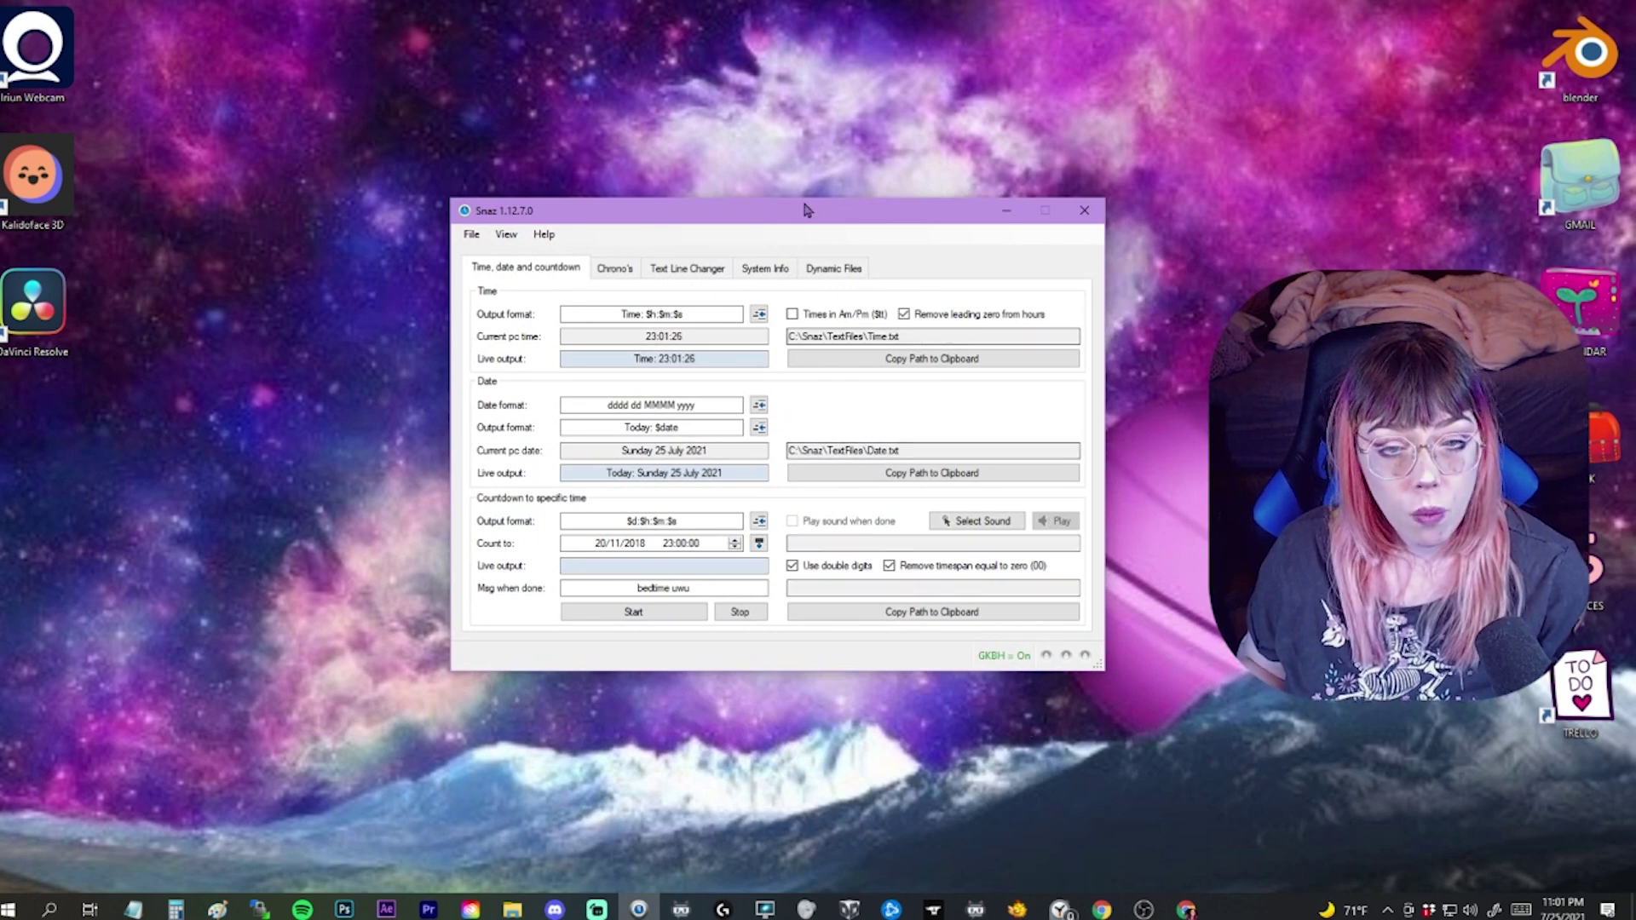
Step: Look over Snaz's chrono settings and its current time and date settings
{"action": "left_click_drag", "start_coordinate": [804, 210], "coordinate": [730, 202]}
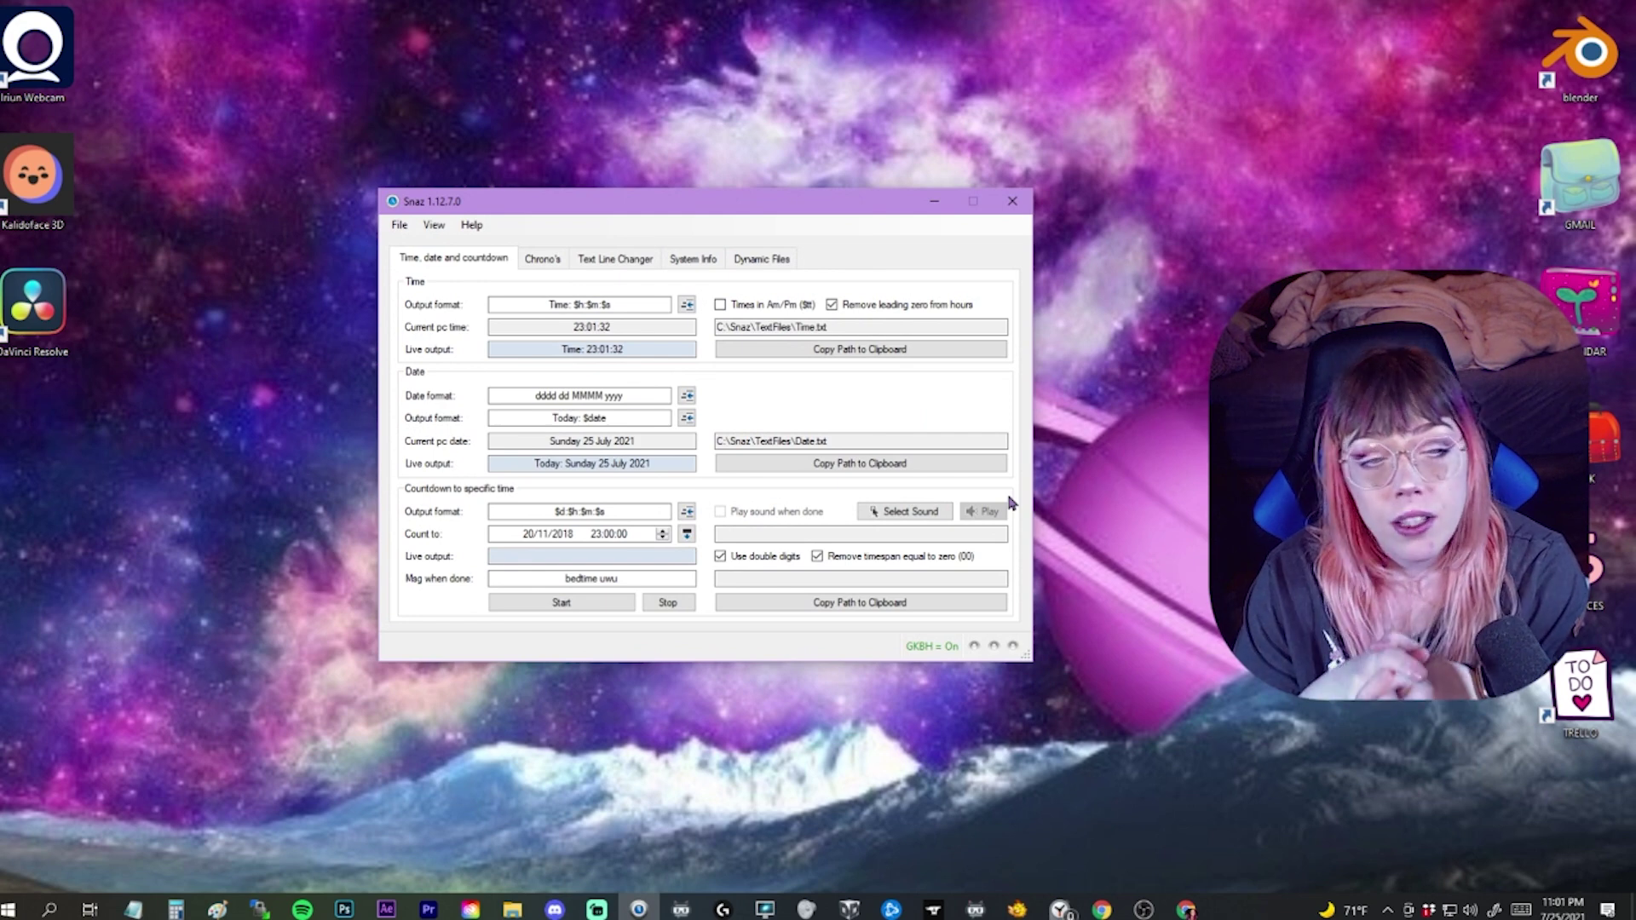
{"action": "left_click", "coordinate": [544, 260]}
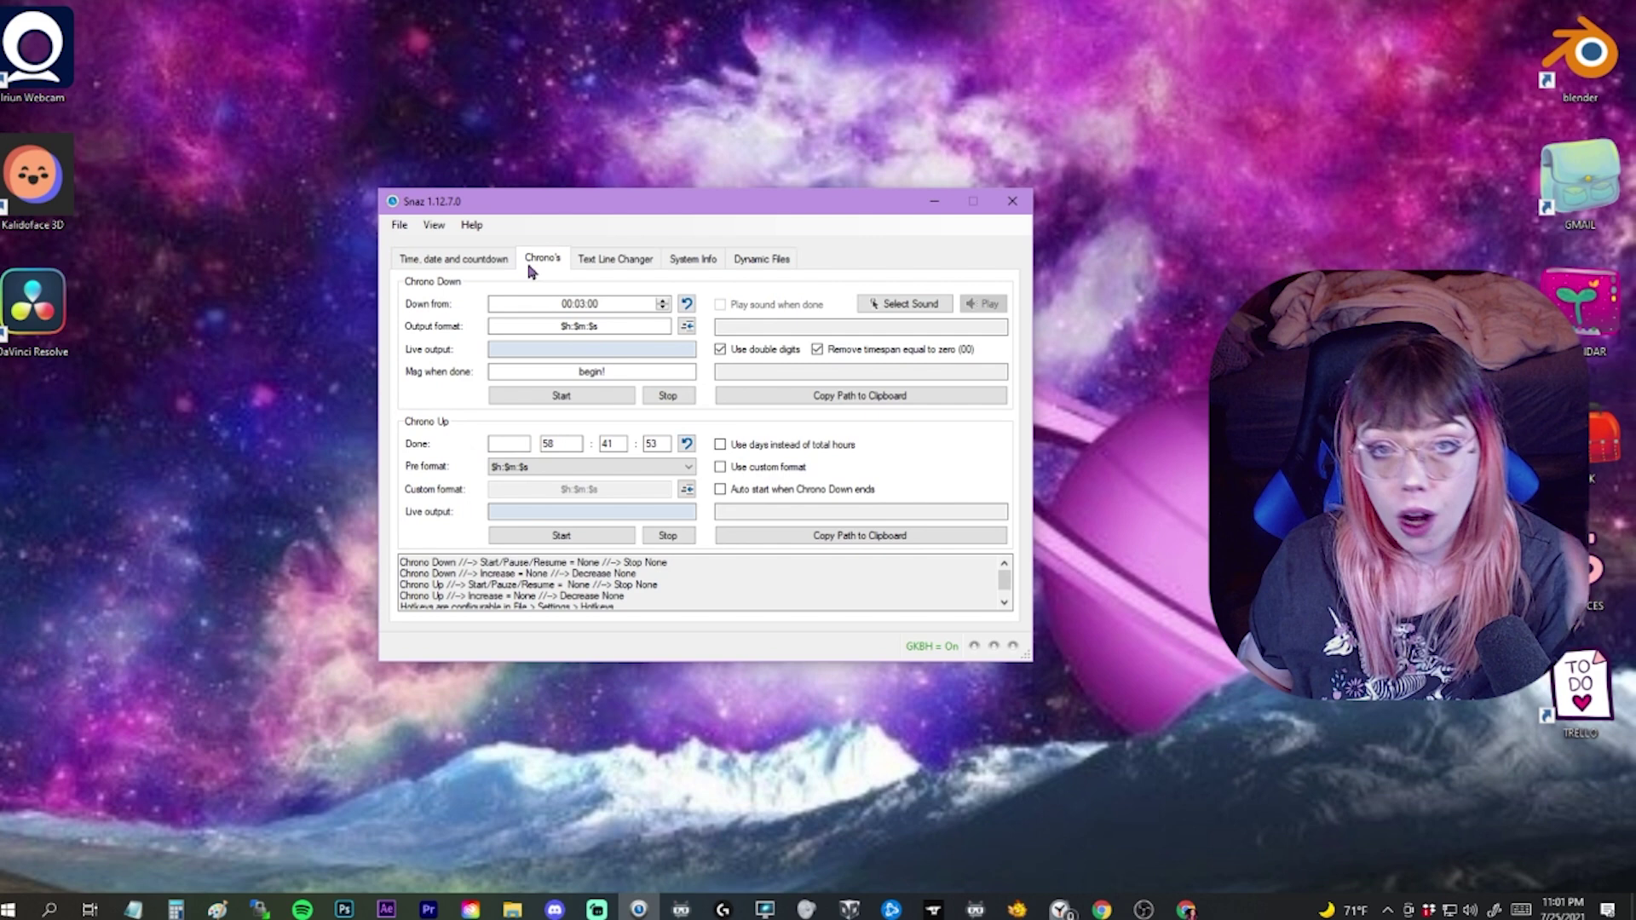
{"action": "left_click", "coordinate": [487, 266]}
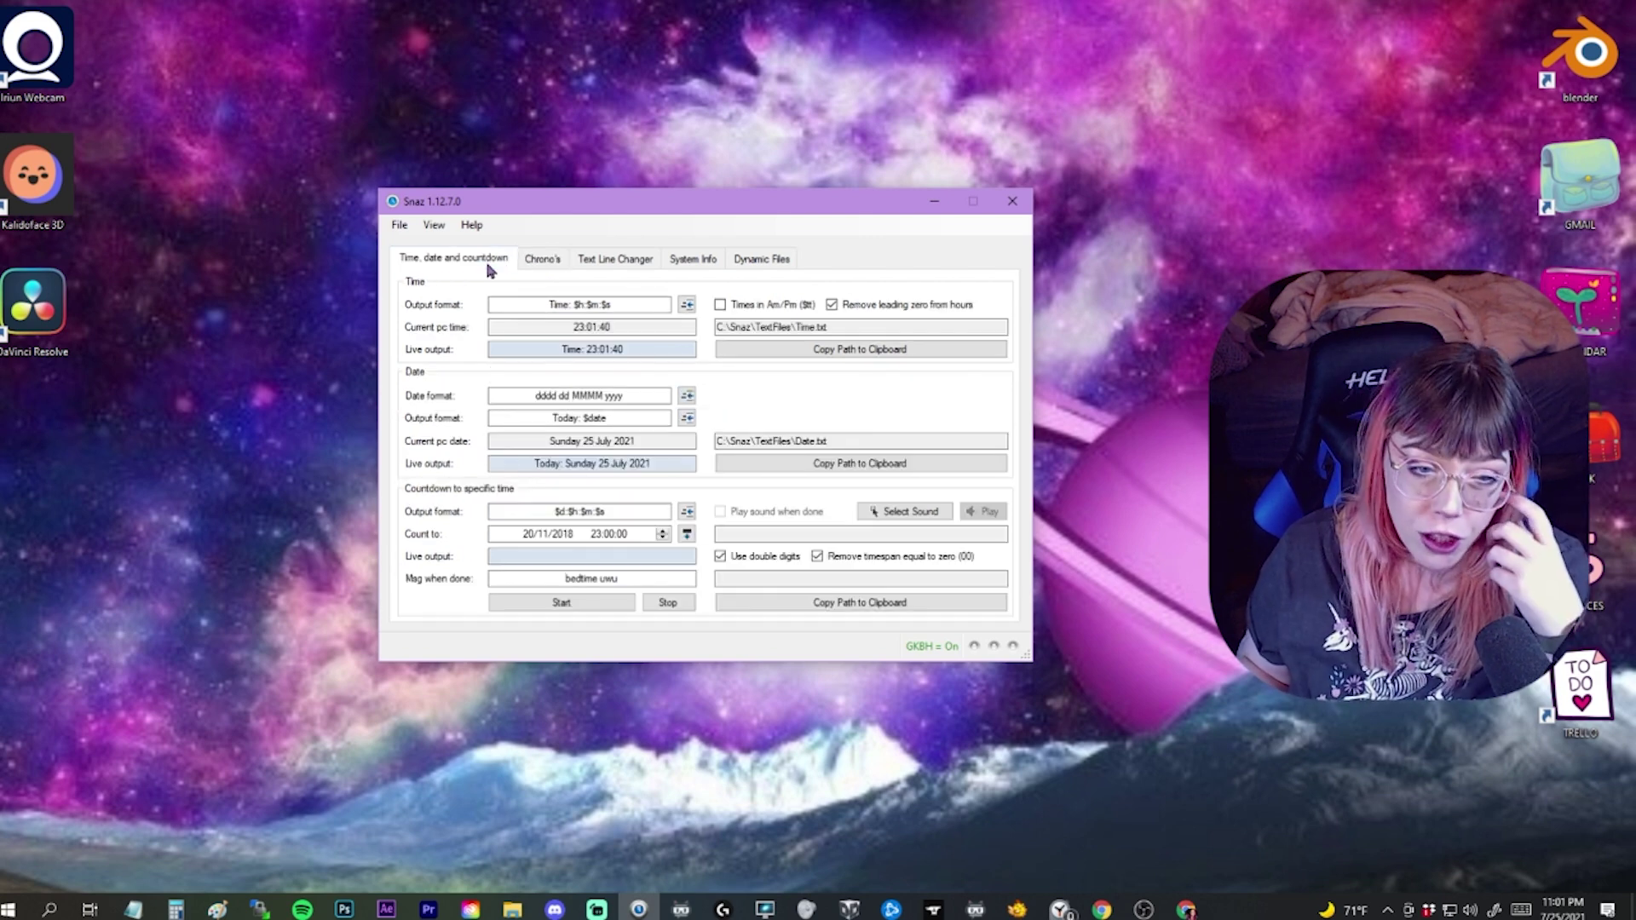
{"action": "left_click", "coordinate": [584, 326]}
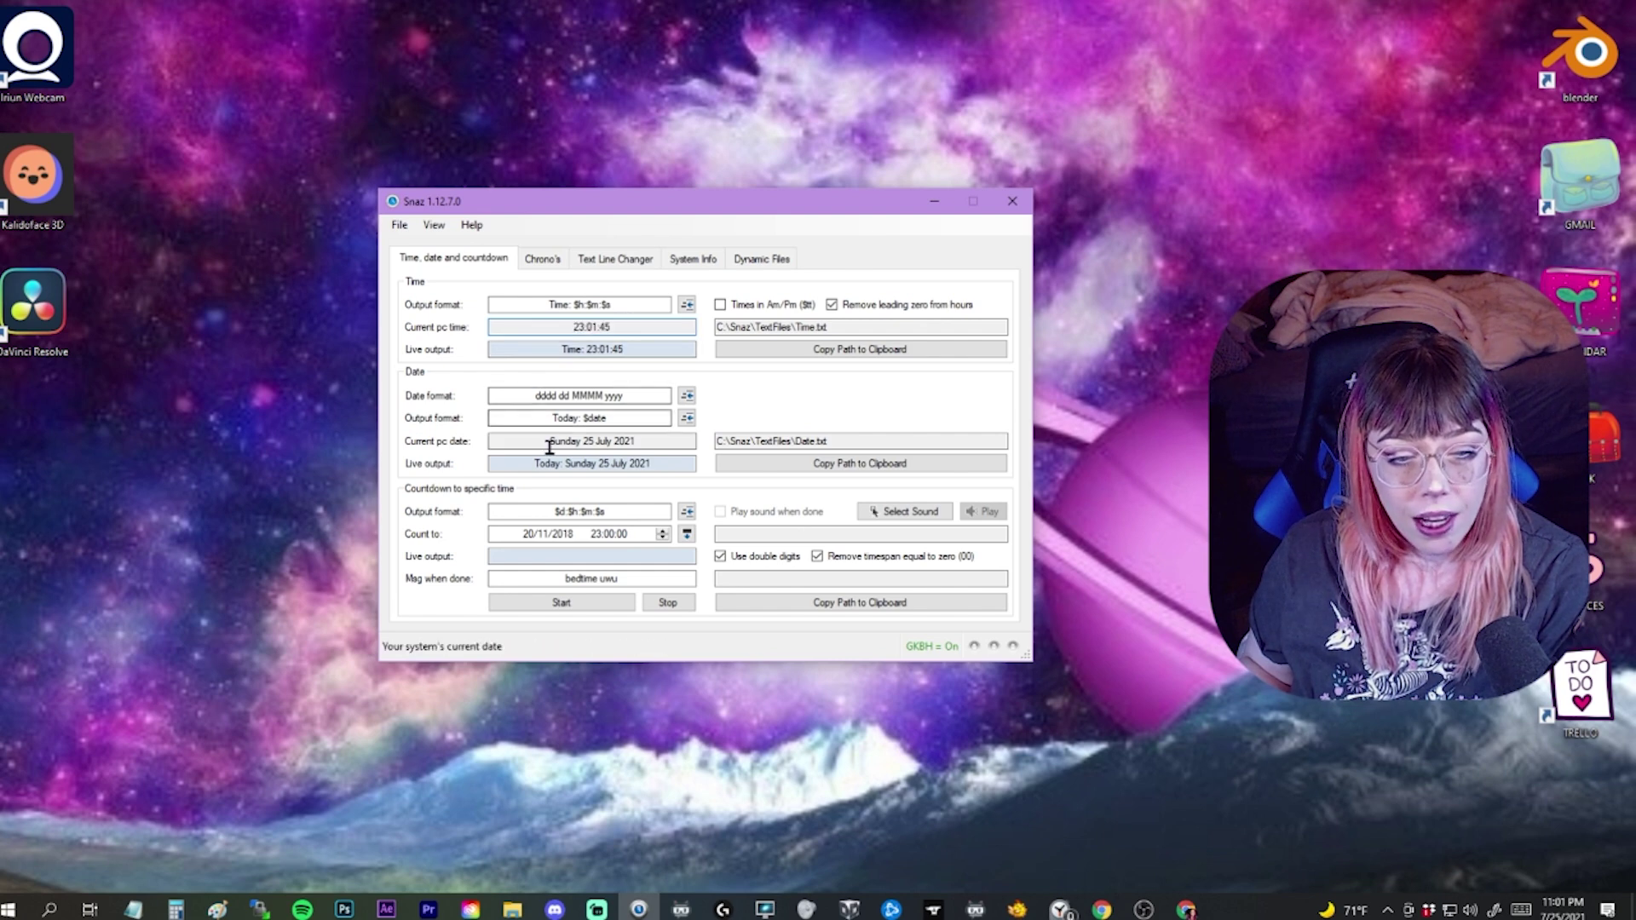
{"action": "left_click_drag", "start_coordinate": [547, 440], "coordinate": [637, 441]}
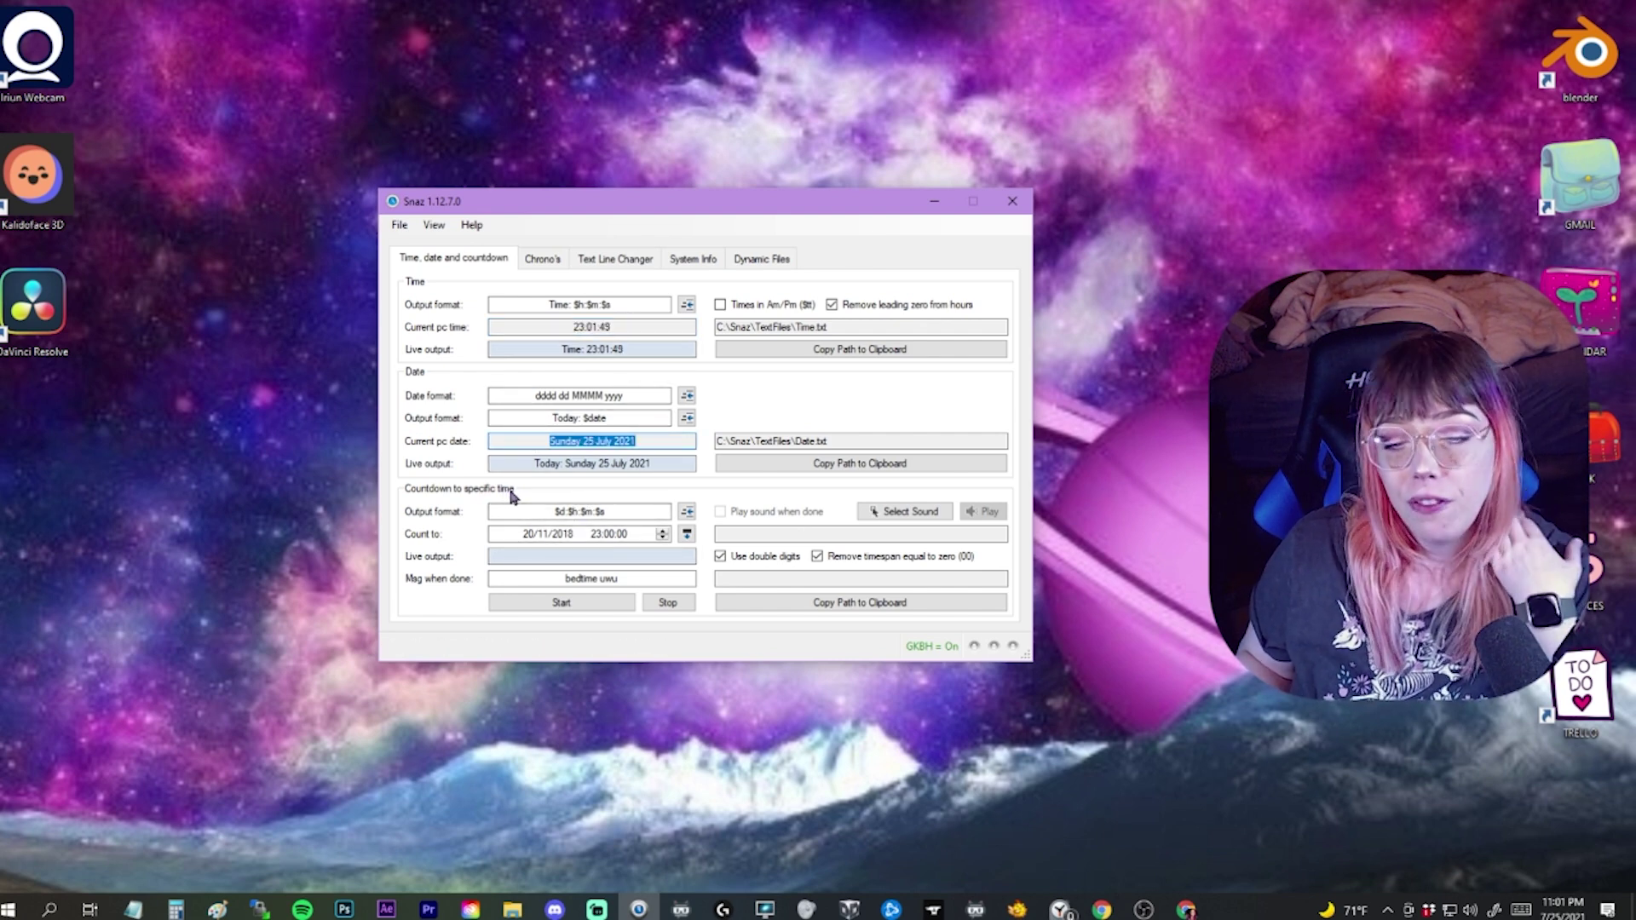
{"action": "left_click", "coordinate": [418, 267]}
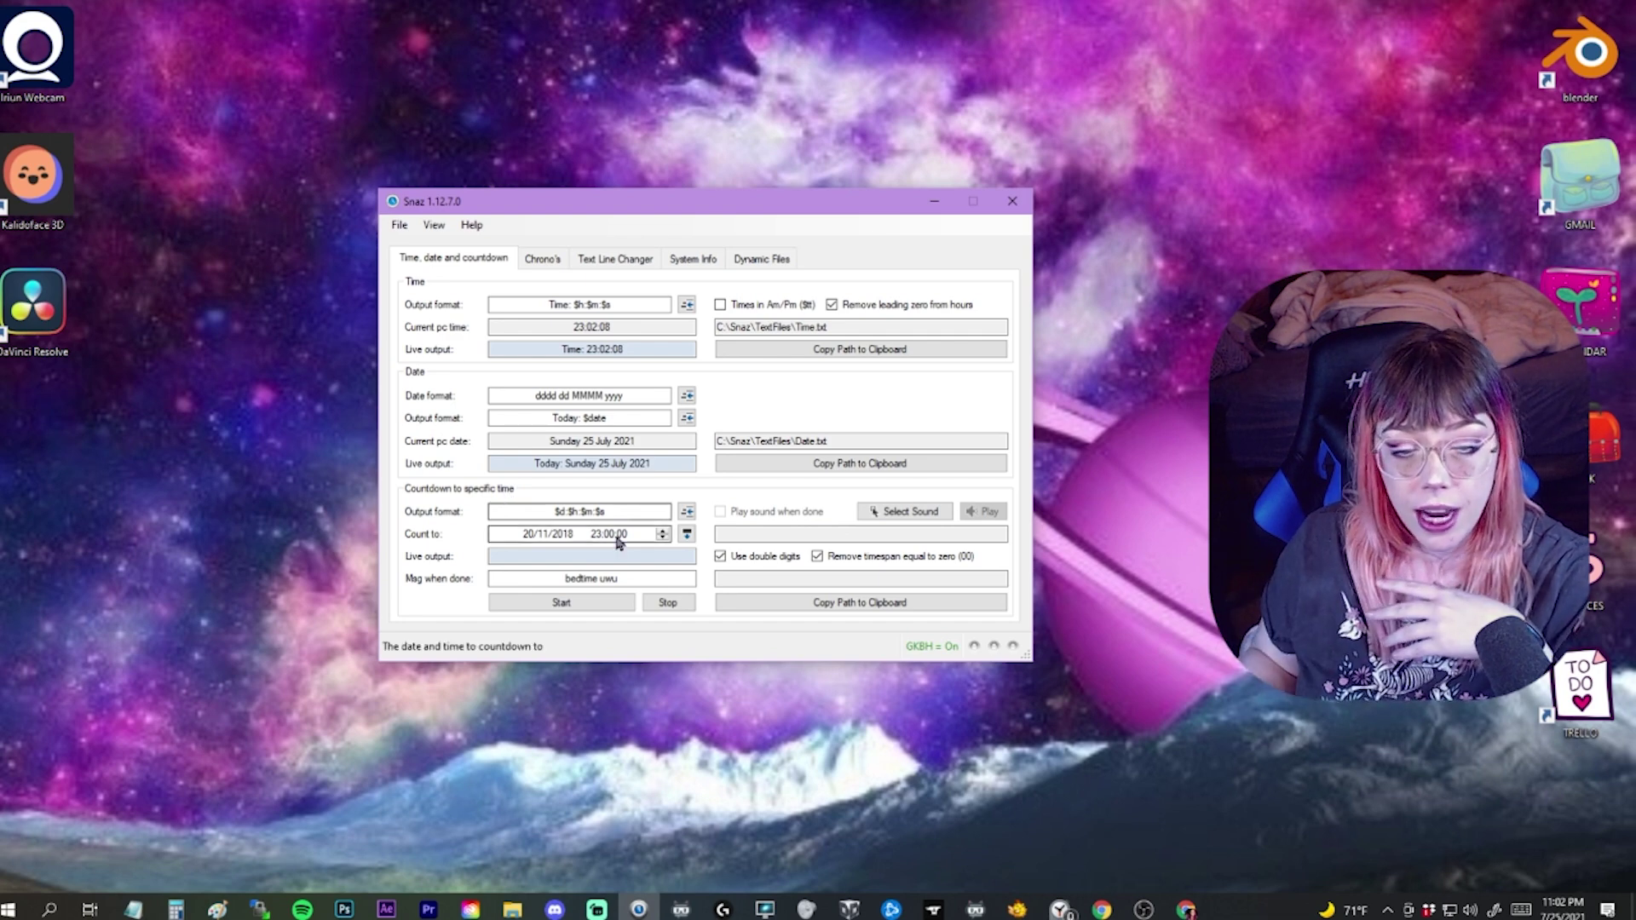
Step: Set the countdown to a specific time to 26/07/2021 00:00:00, start it and check its live output
{"action": "left_click", "coordinate": [687, 533]}
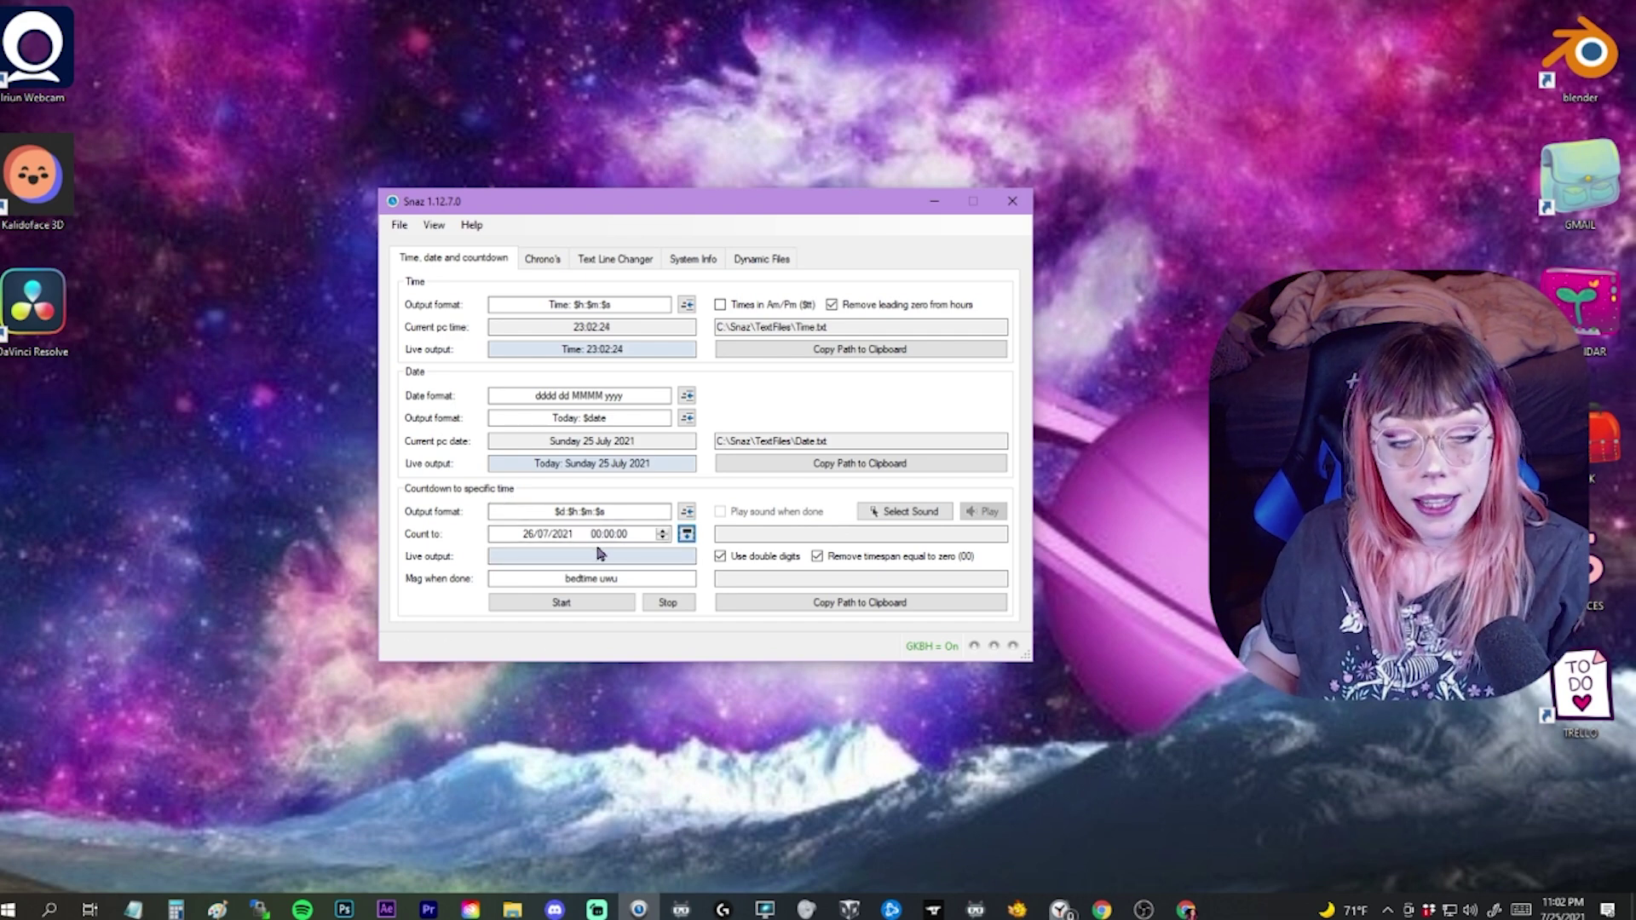
{"action": "left_click", "coordinate": [585, 605]}
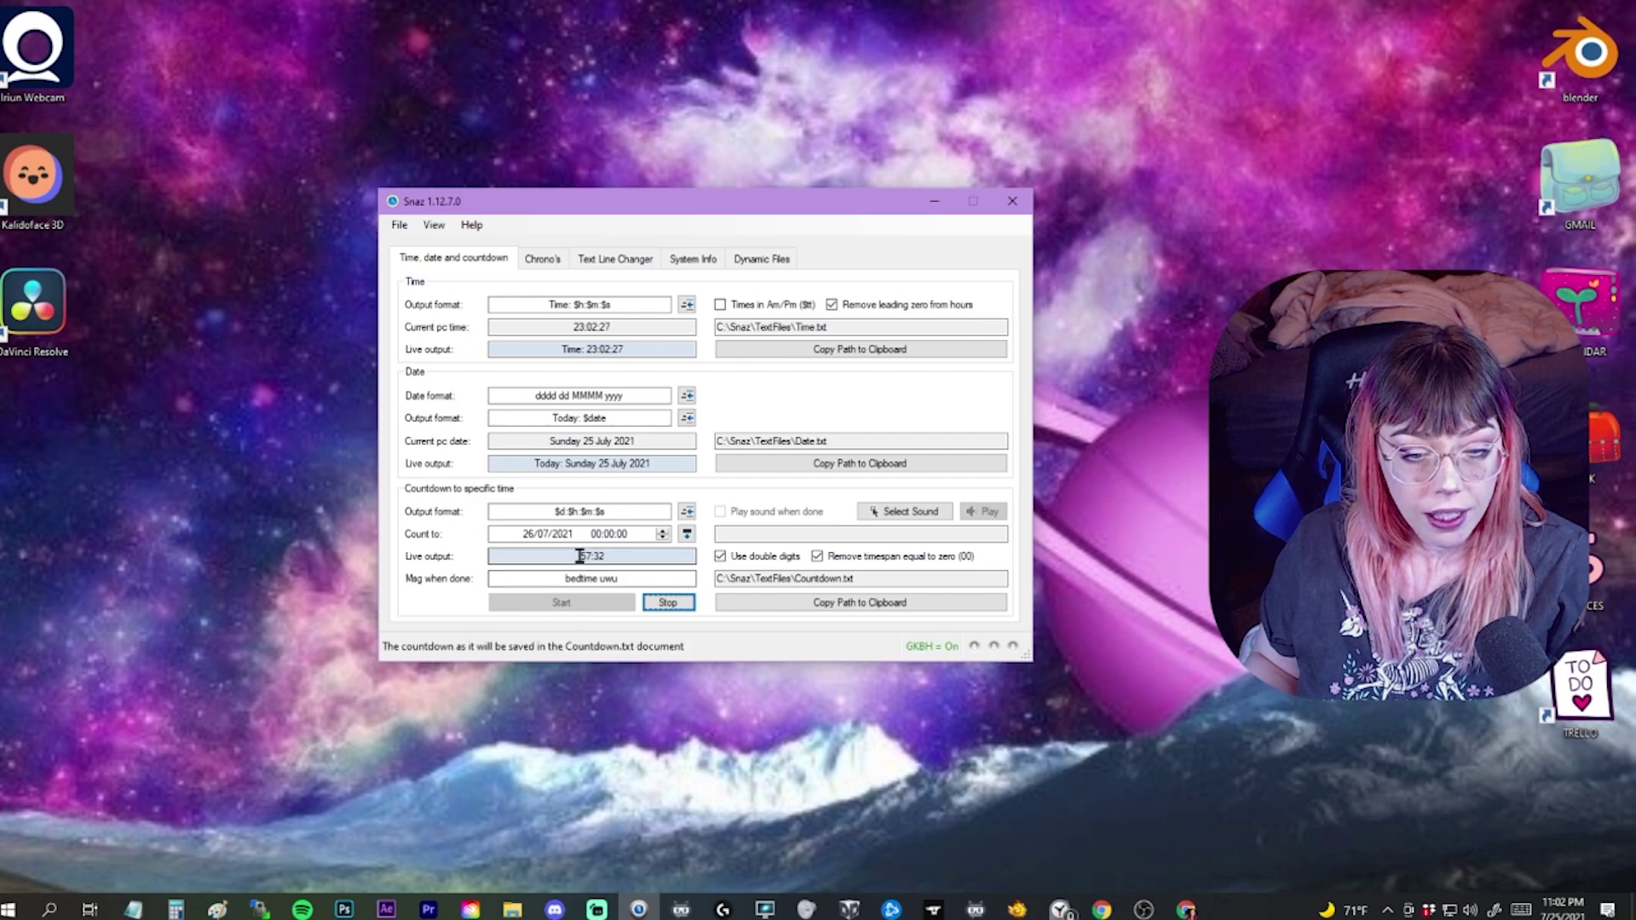
{"action": "double_click", "coordinate": [615, 556]}
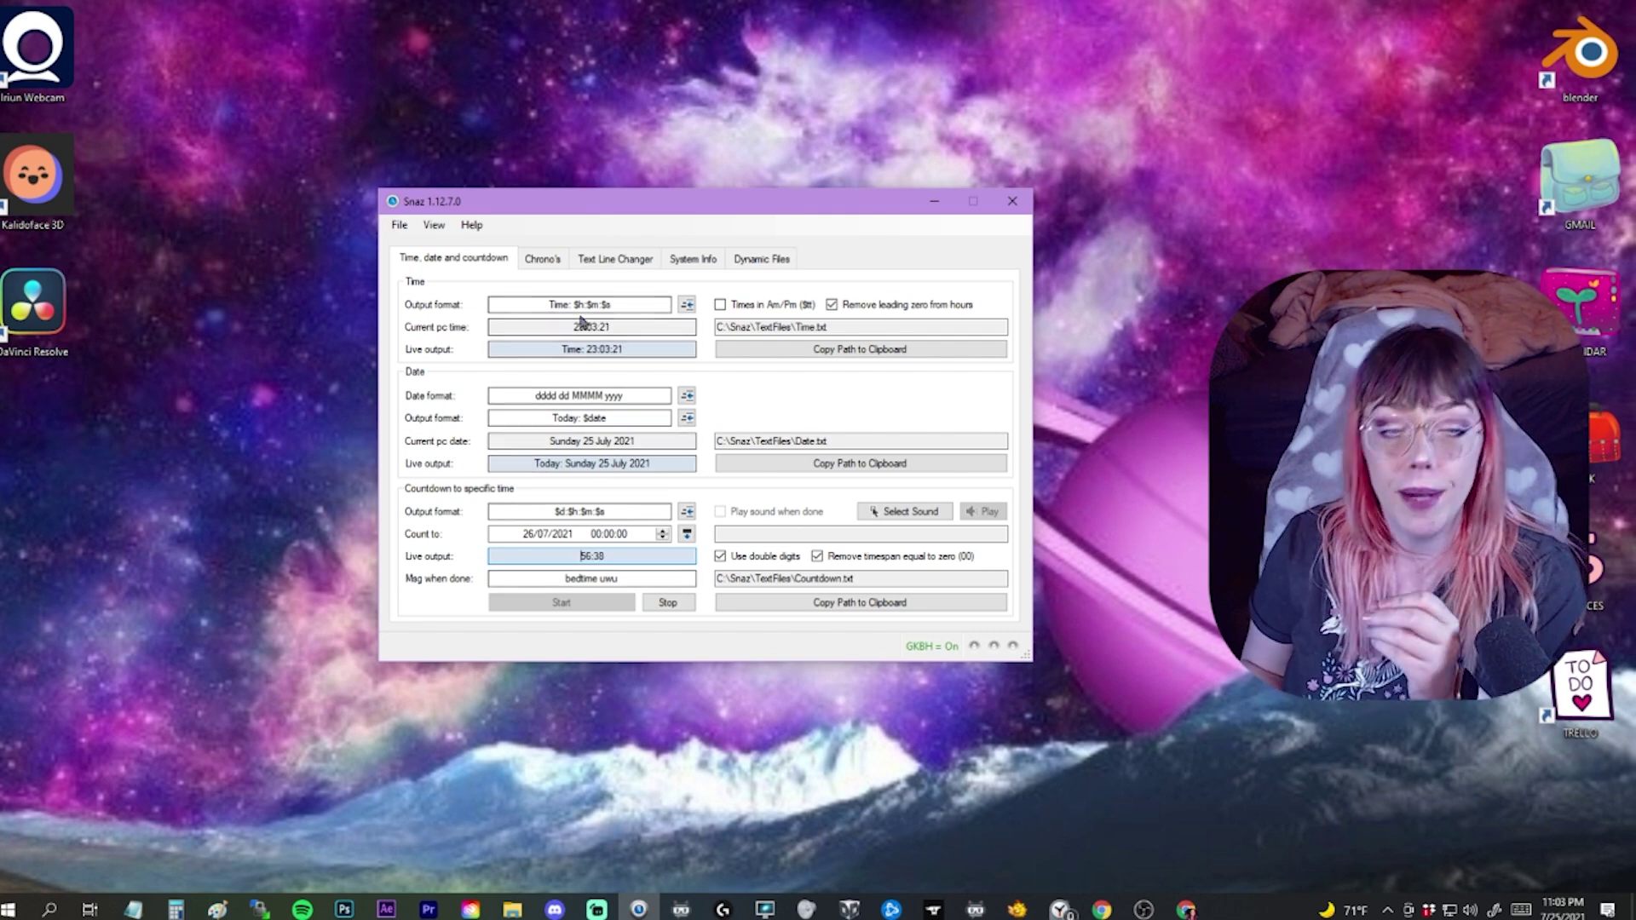
Step: Set the Chrono Down starting time to 00:10:00 in the Chrono's settings
{"action": "left_click", "coordinate": [550, 259]}
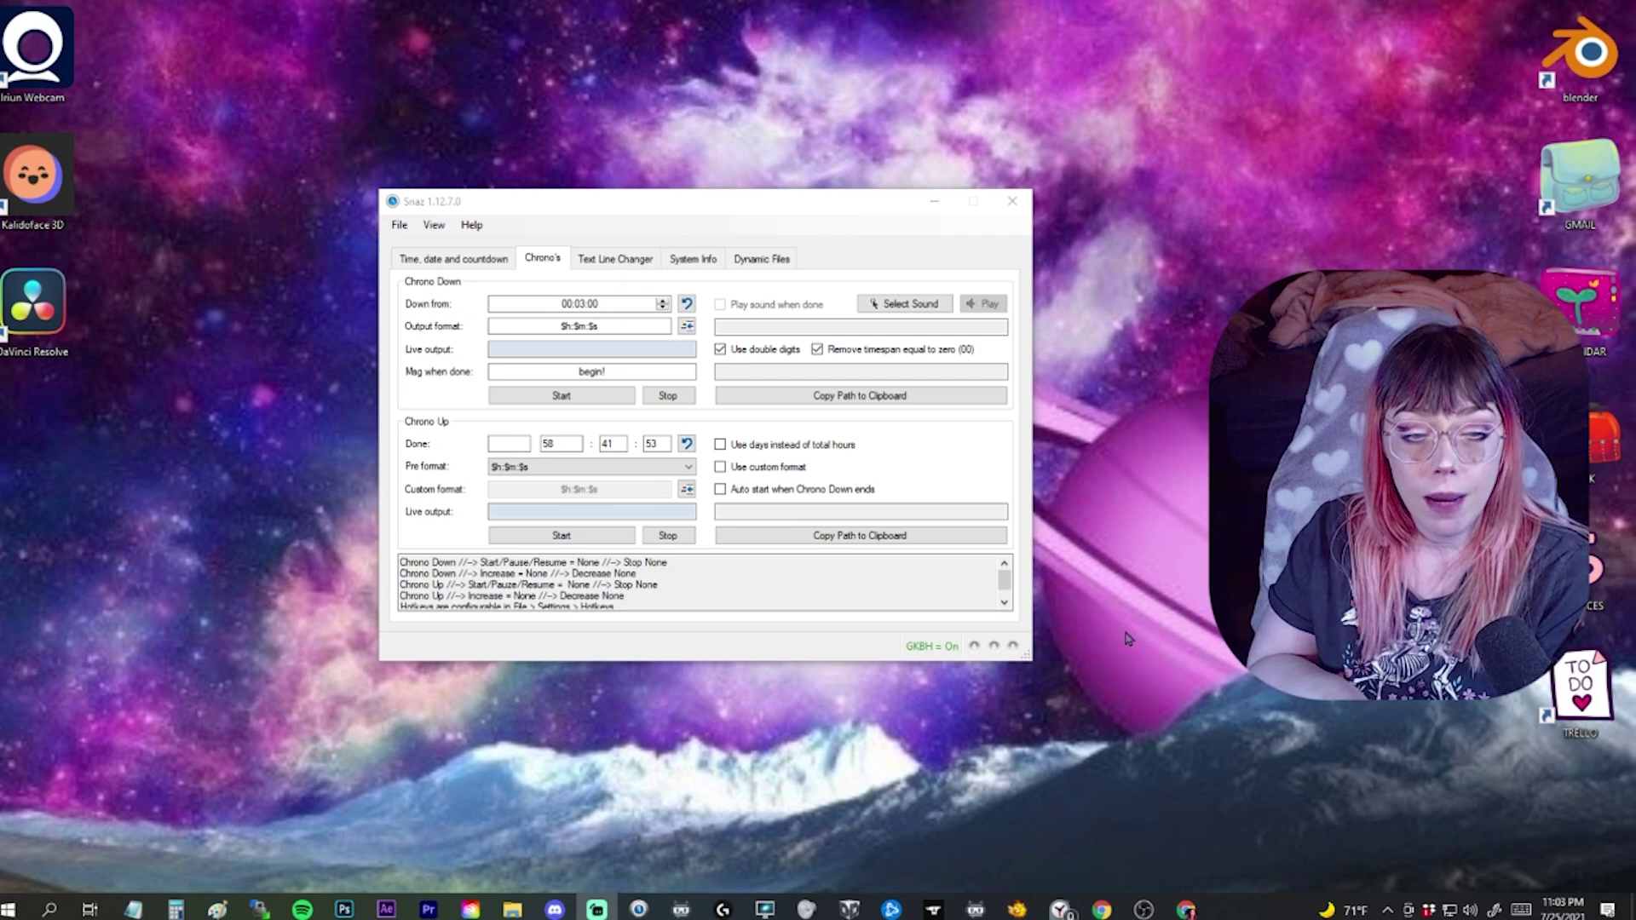
{"action": "left_click", "coordinate": [581, 304]}
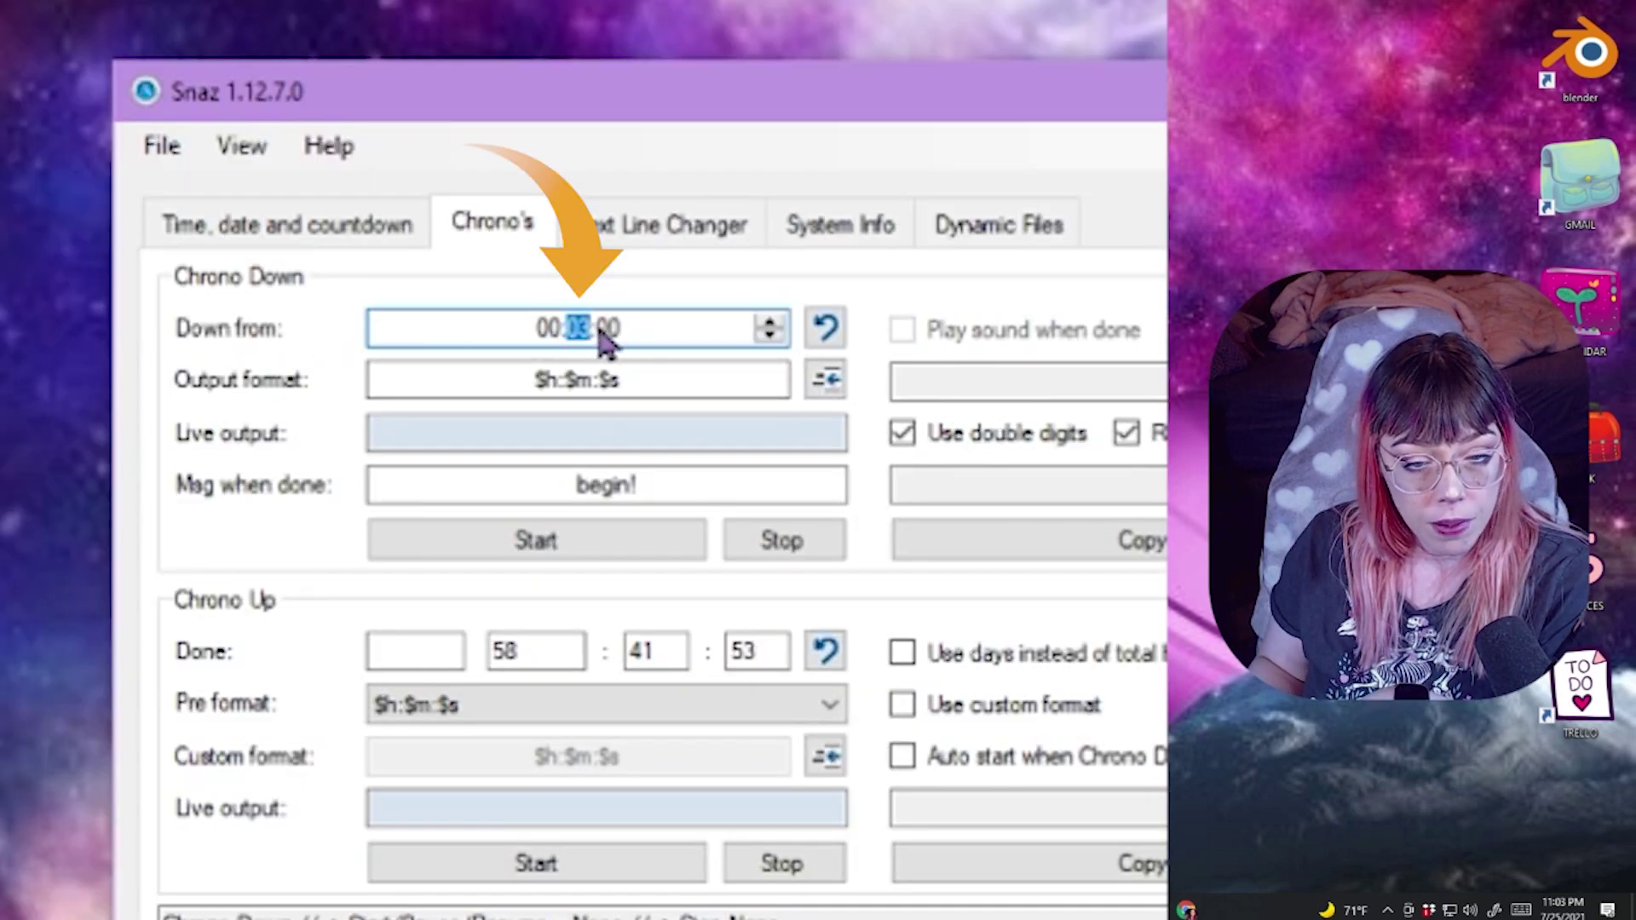
{"action": "type", "text": "10"}
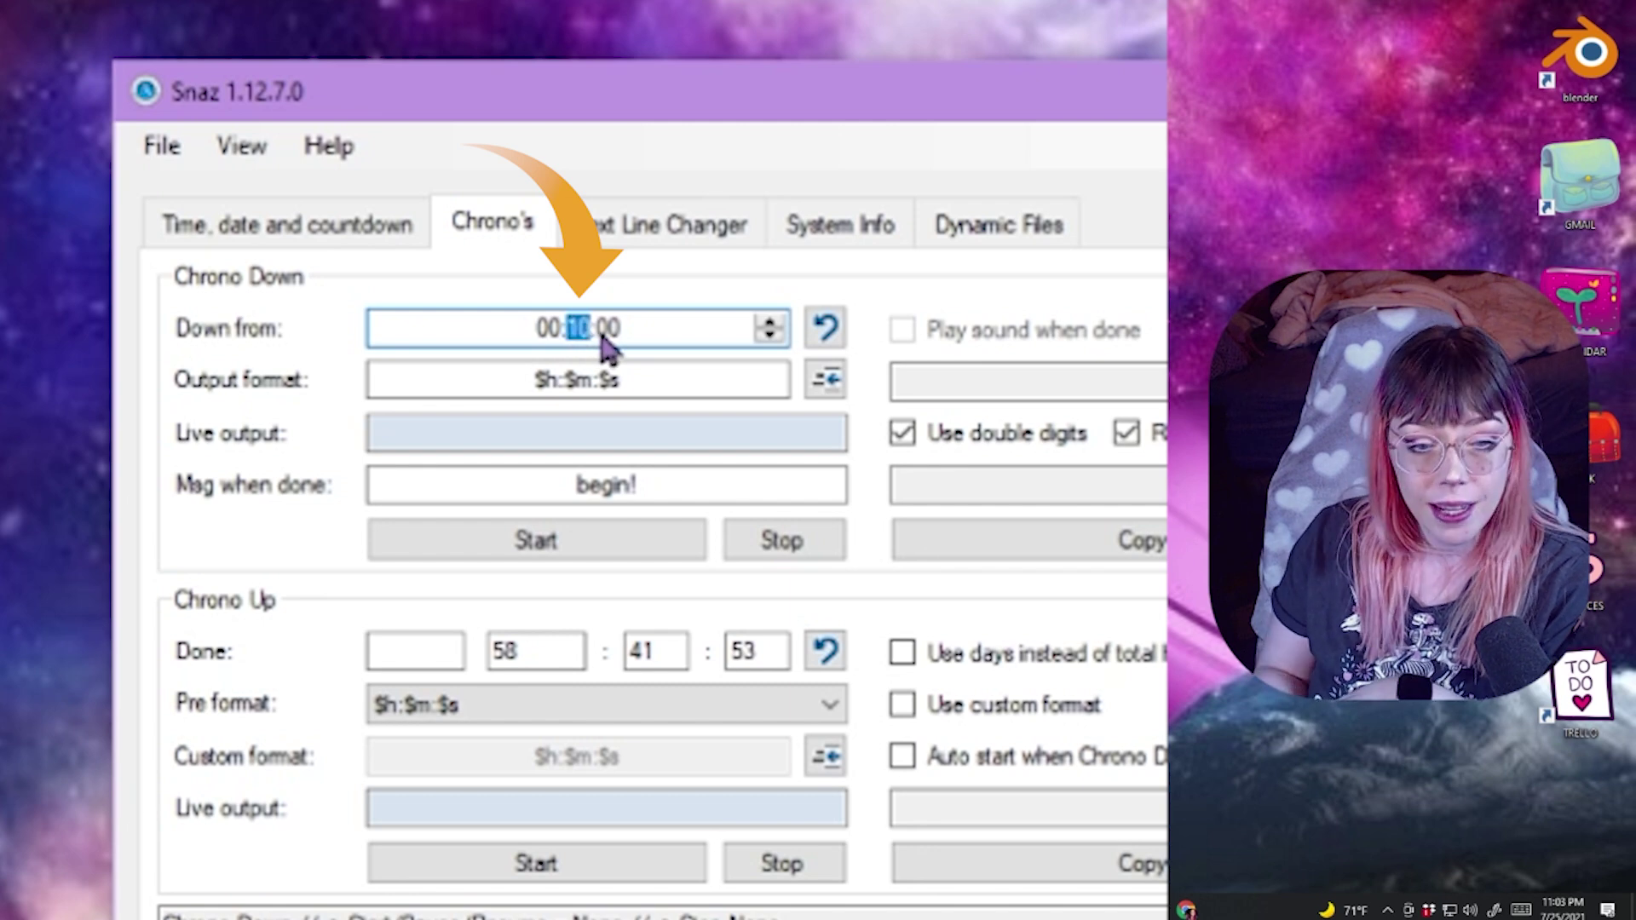
{"action": "left_click", "coordinate": [825, 328]}
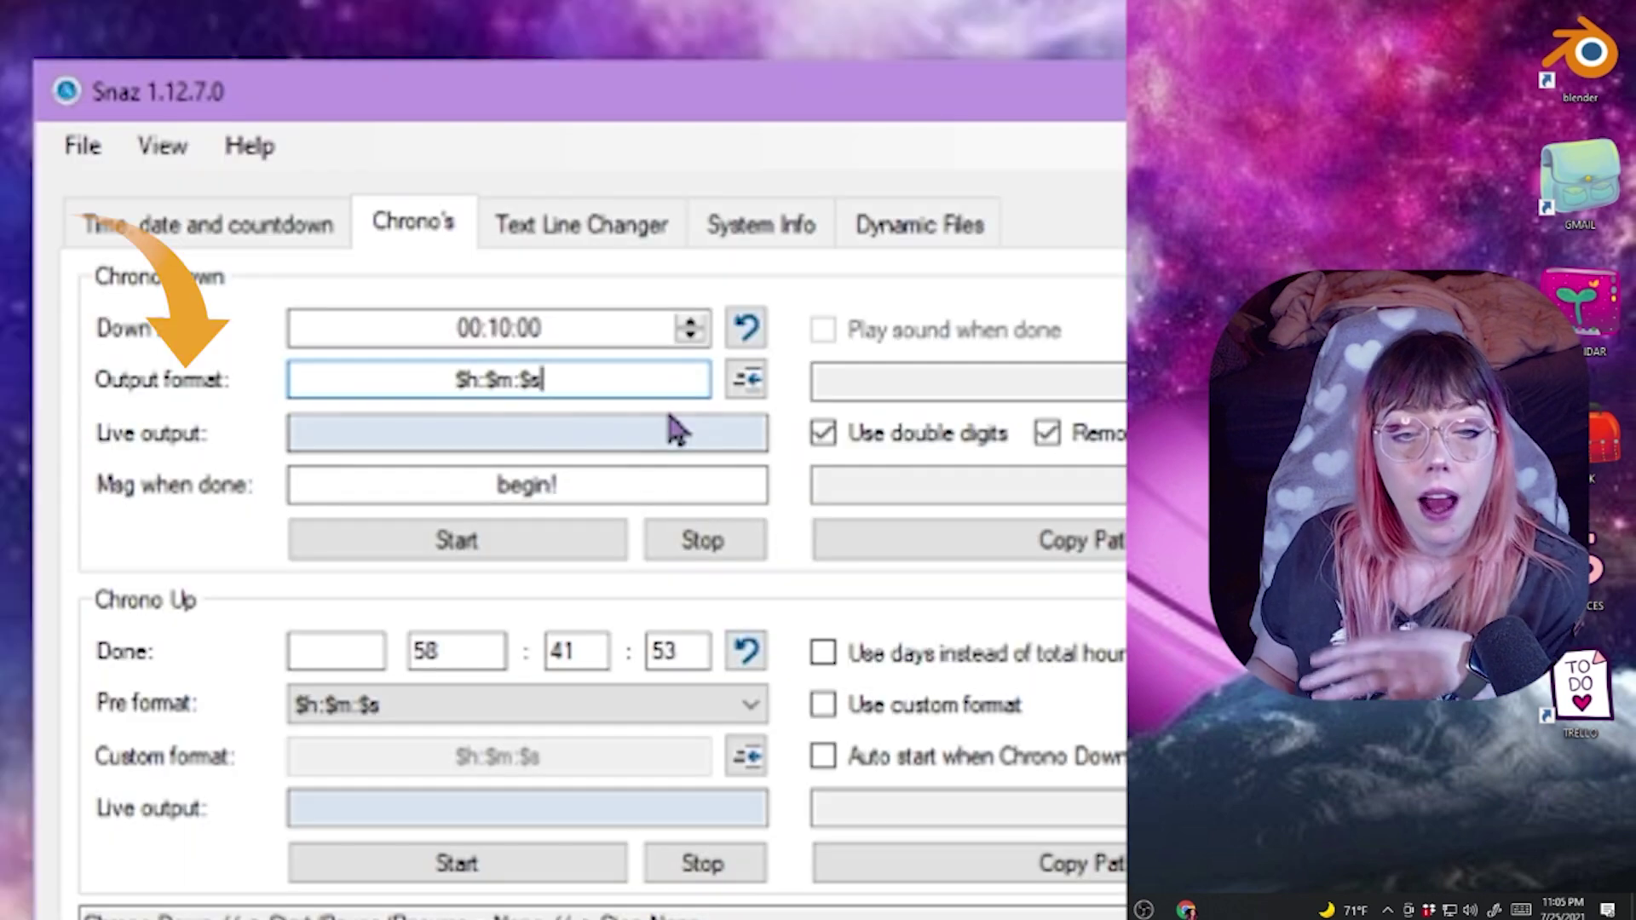
Step: Start the Chrono Down timer with the $h:$m:$s output format and double digits enabled, and check its live output
{"action": "left_click_drag", "start_coordinate": [522, 324], "coordinate": [665, 329]}
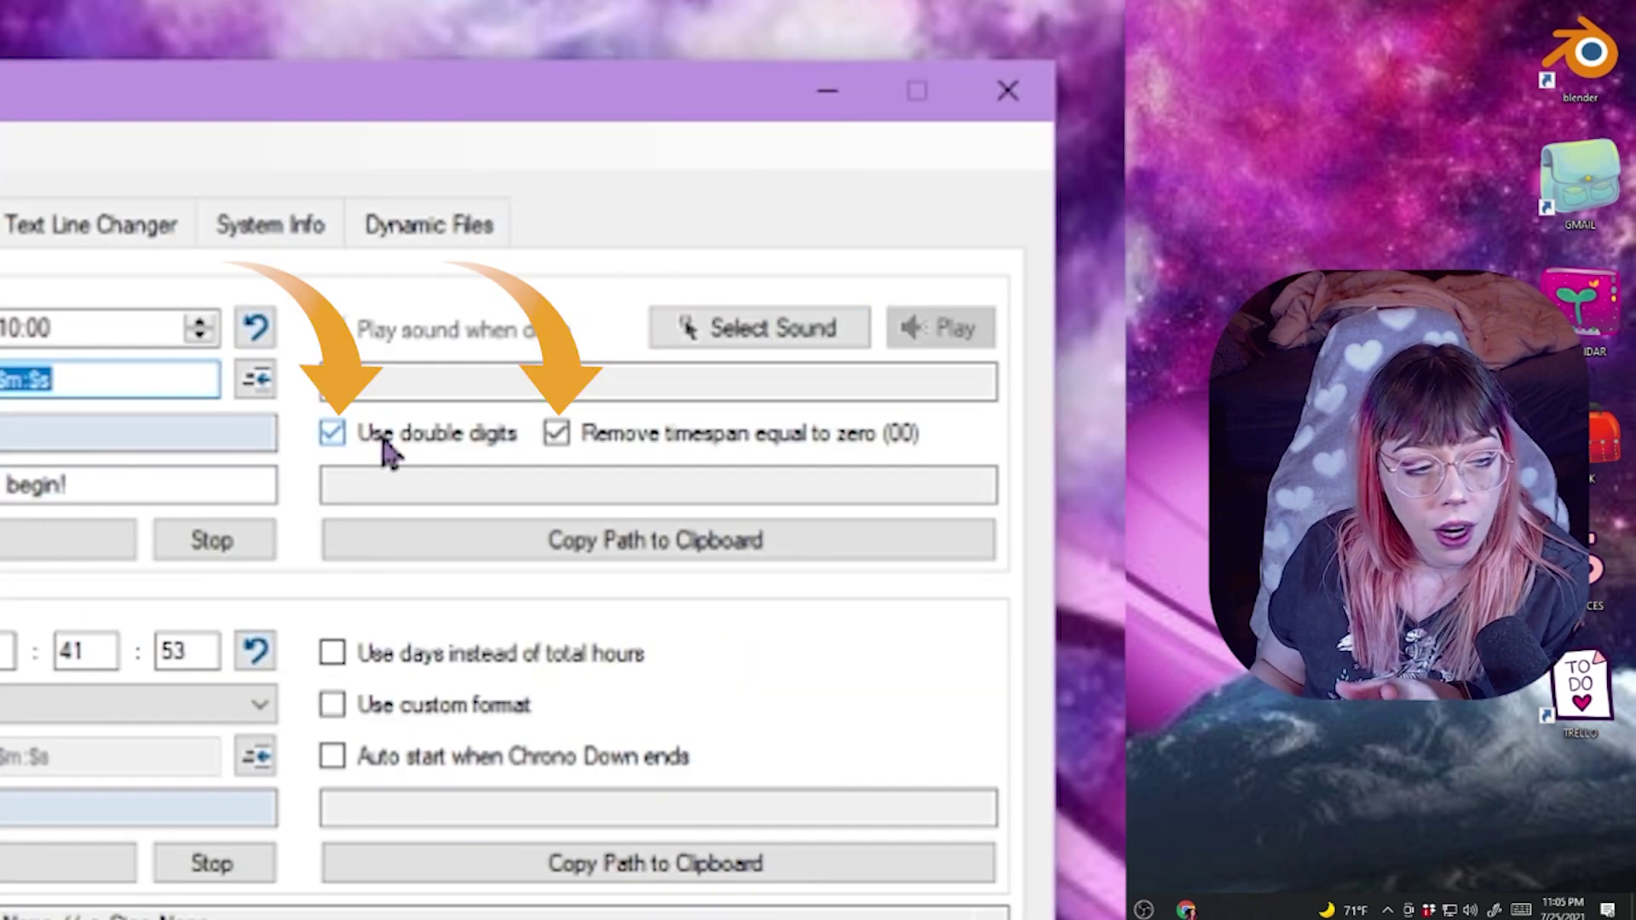
{"action": "left_click", "coordinate": [396, 443]}
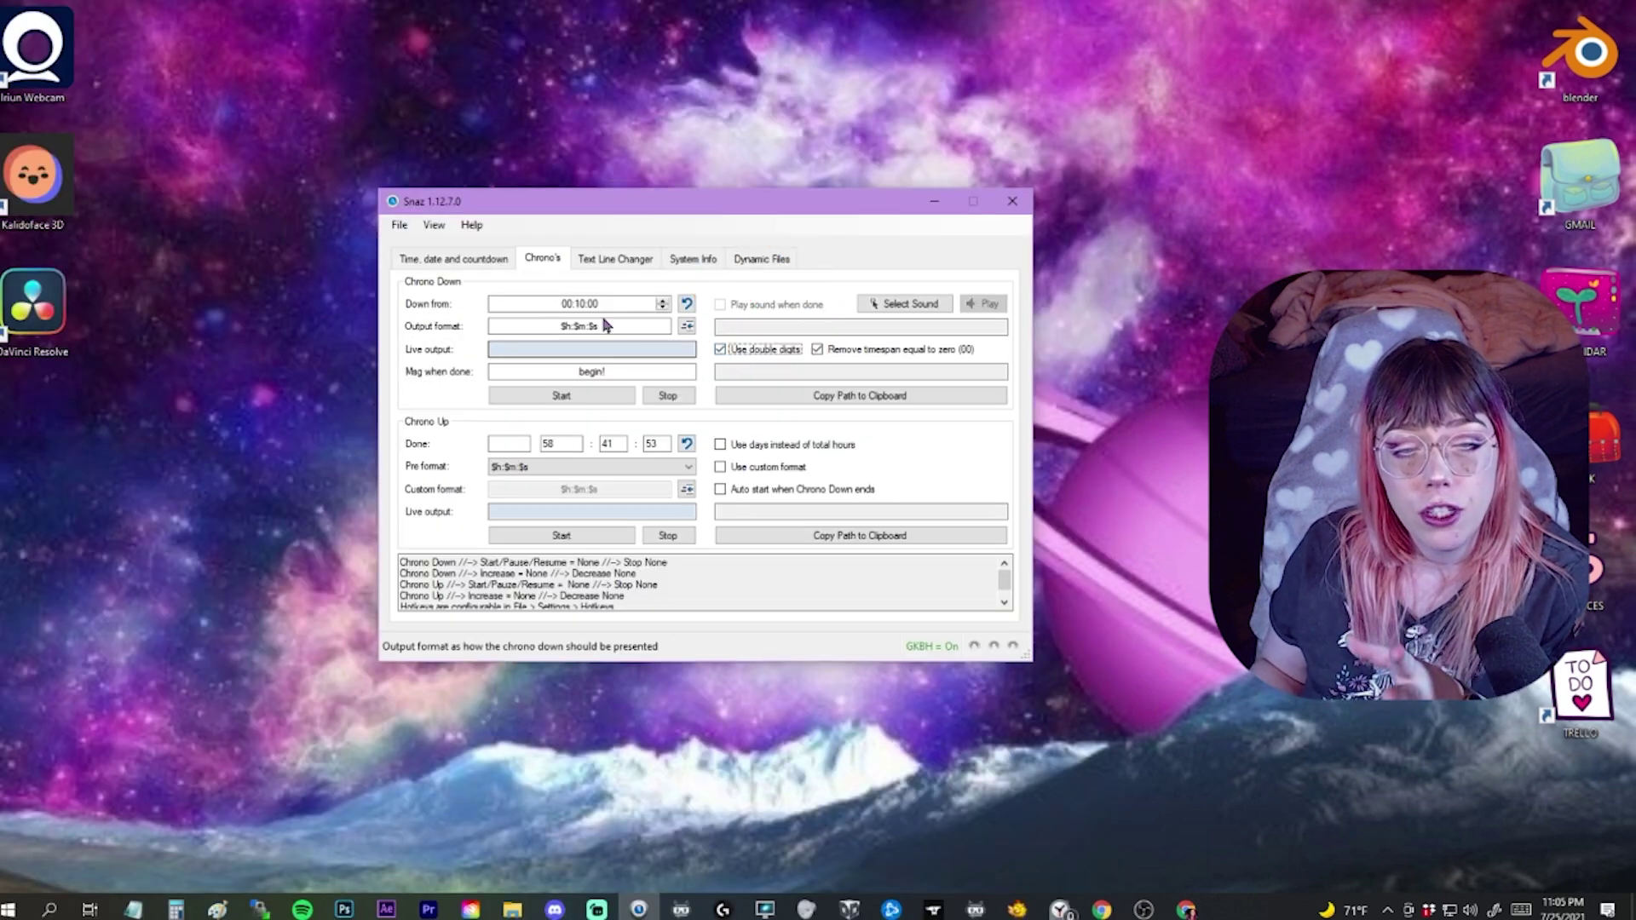
{"action": "left_click", "coordinate": [562, 395]}
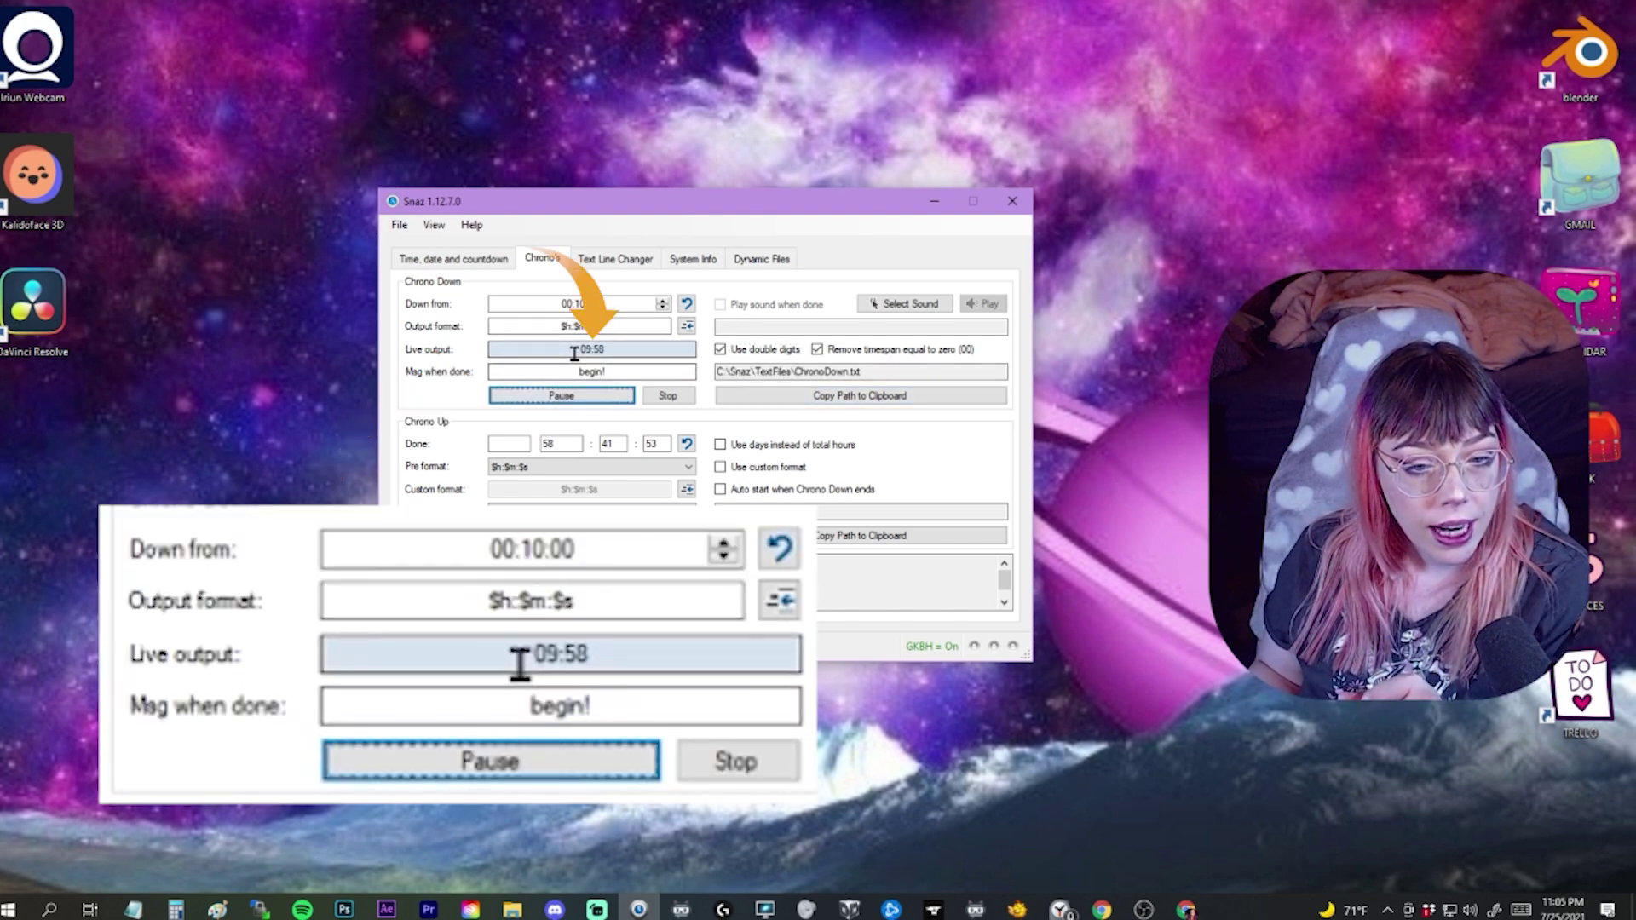
{"action": "left_click_drag", "start_coordinate": [528, 350], "coordinate": [647, 346]}
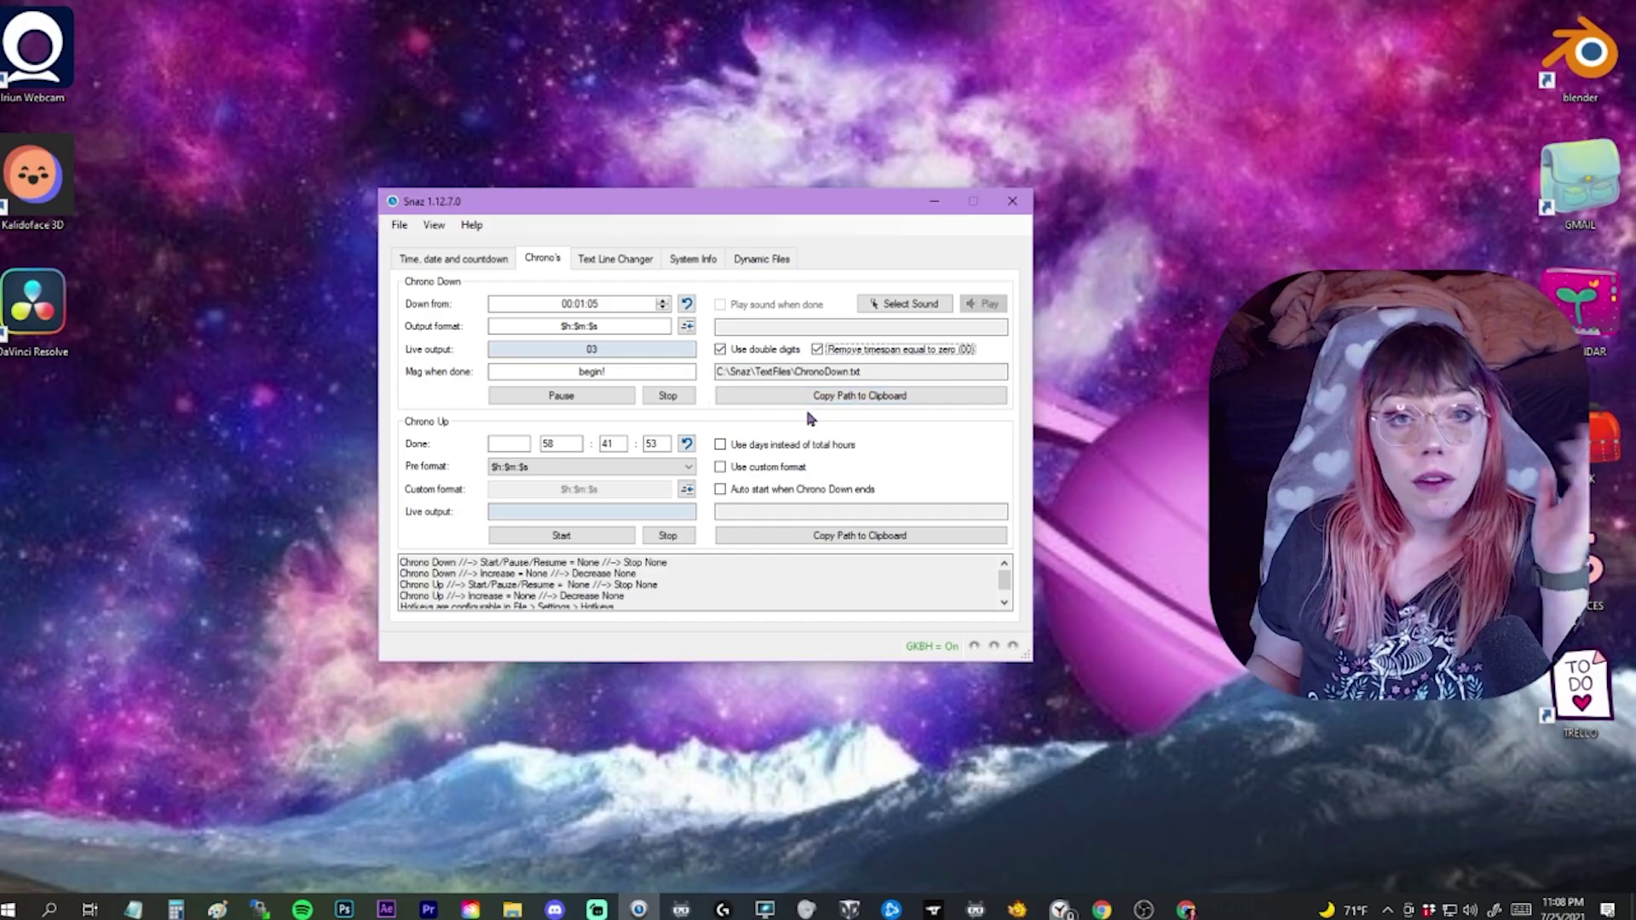
Step: Copy the Chrono Down output file path C:\Snaz\TextFiles\ChronoDown.txt and highlight its file name
{"action": "left_click", "coordinate": [807, 400]}
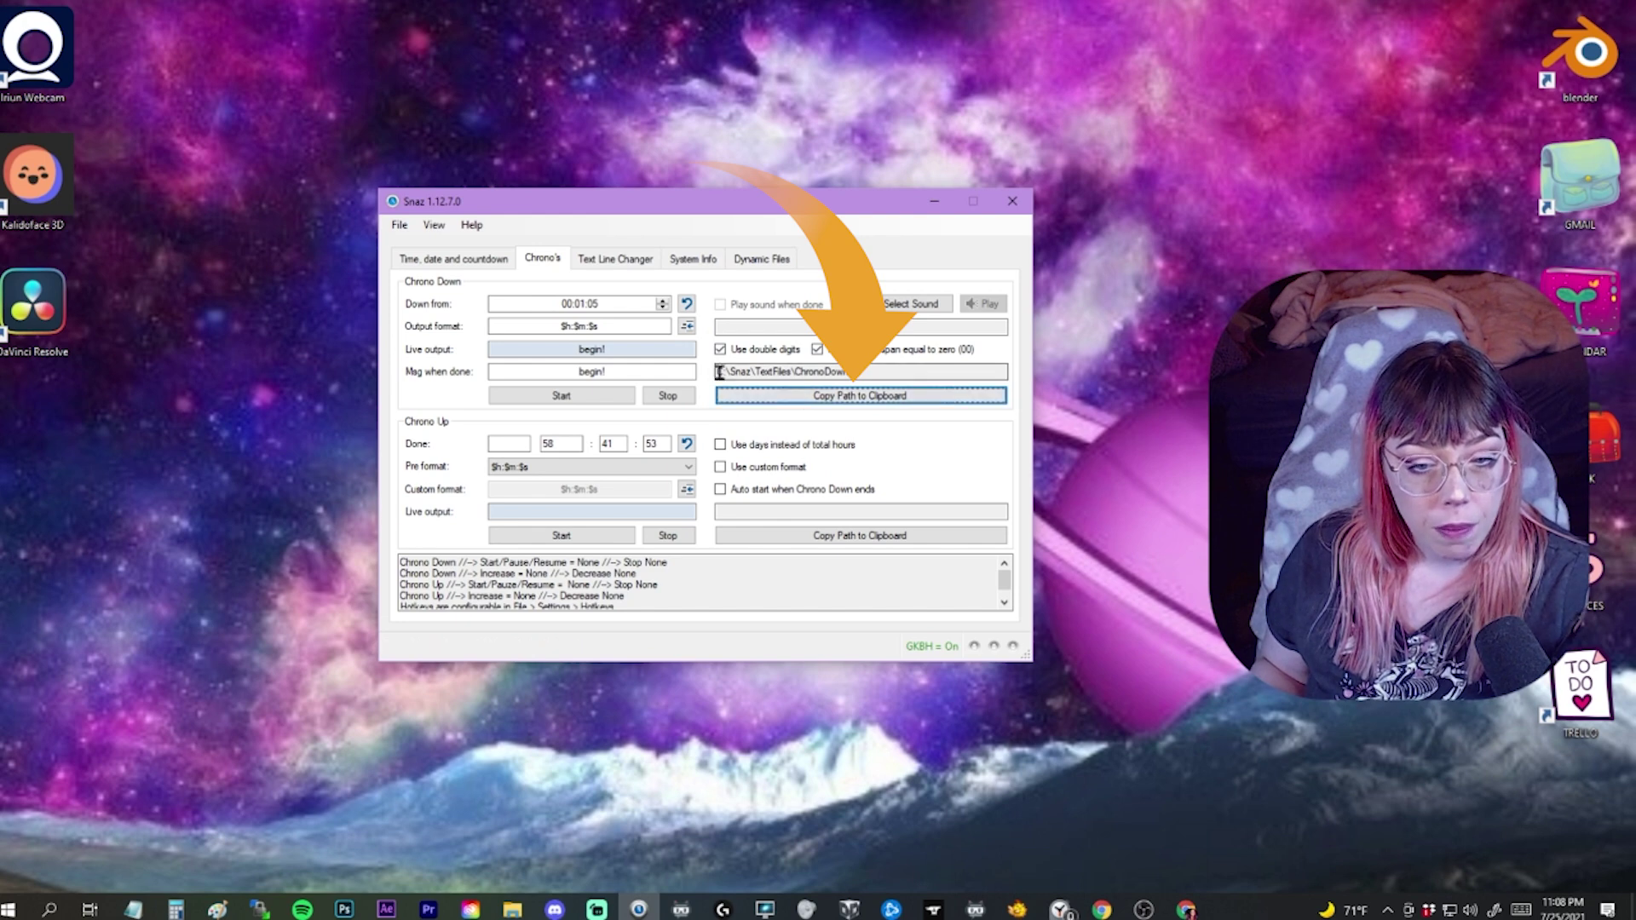
{"action": "double_click", "coordinate": [871, 372]}
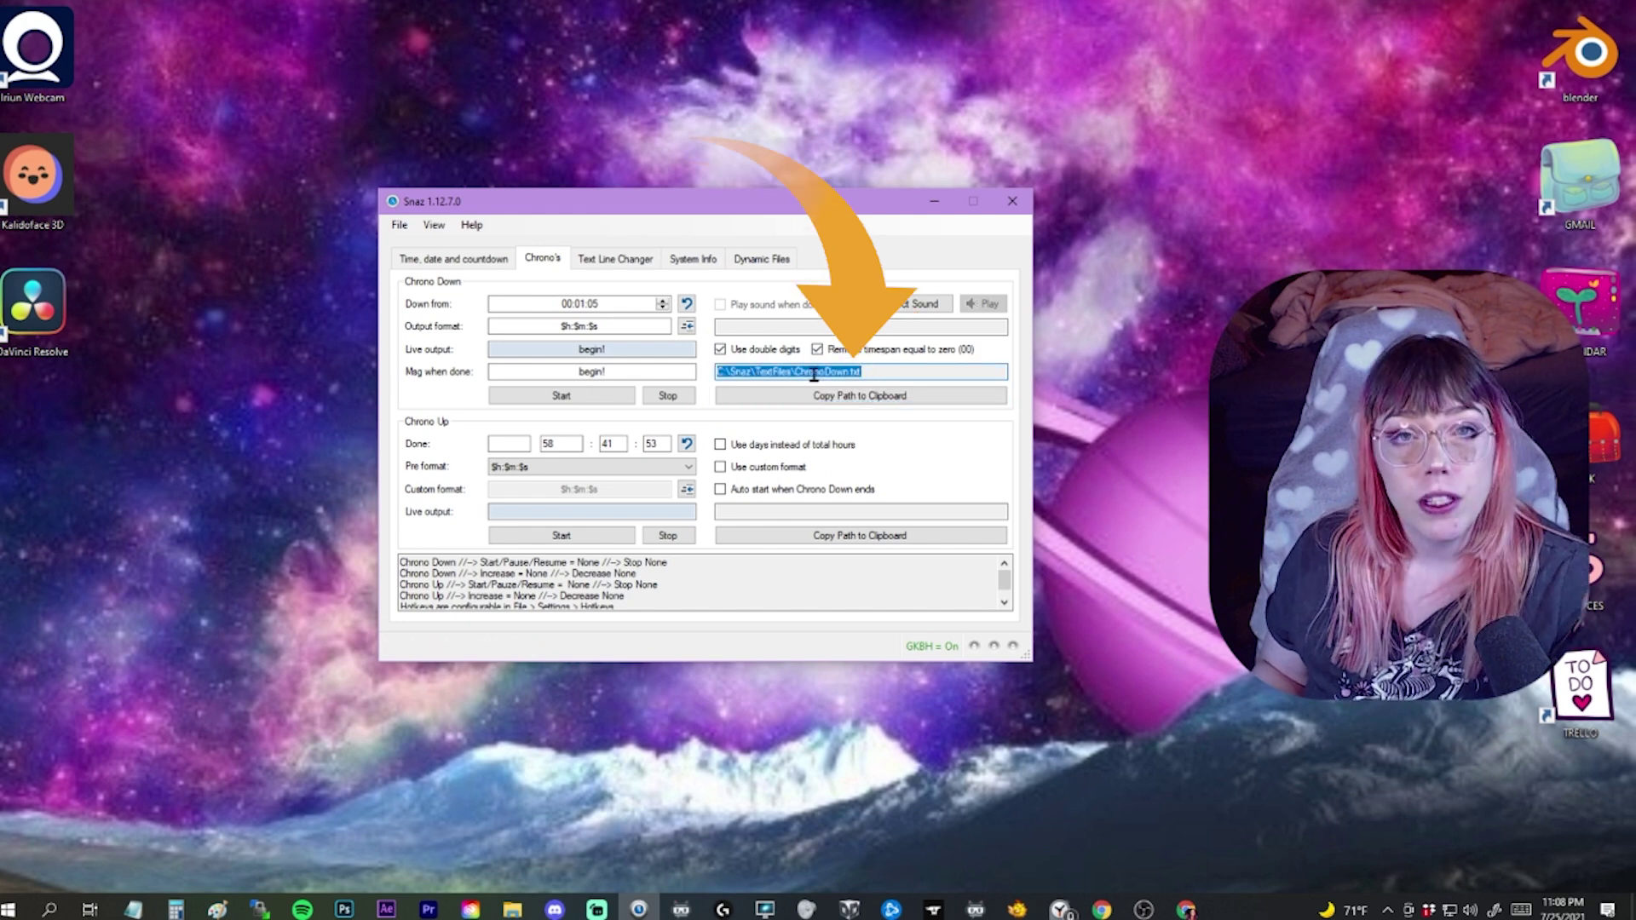
{"action": "right_click", "coordinate": [807, 381]}
{"action": "left_click", "coordinate": [701, 430]}
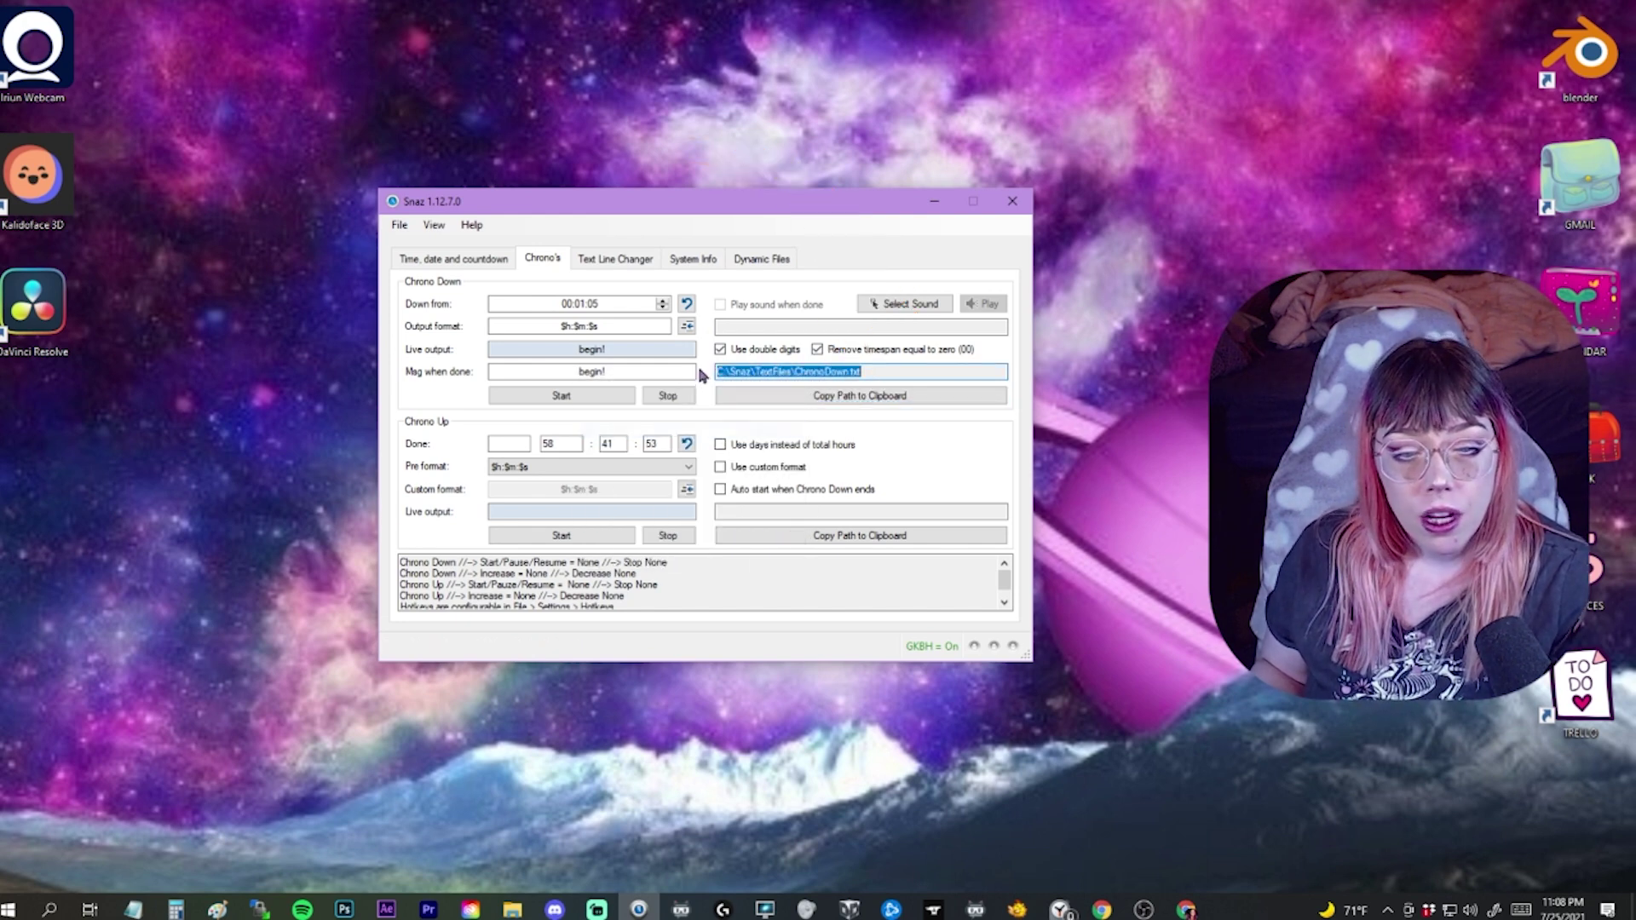
{"action": "left_click_drag", "start_coordinate": [791, 372], "coordinate": [887, 372]}
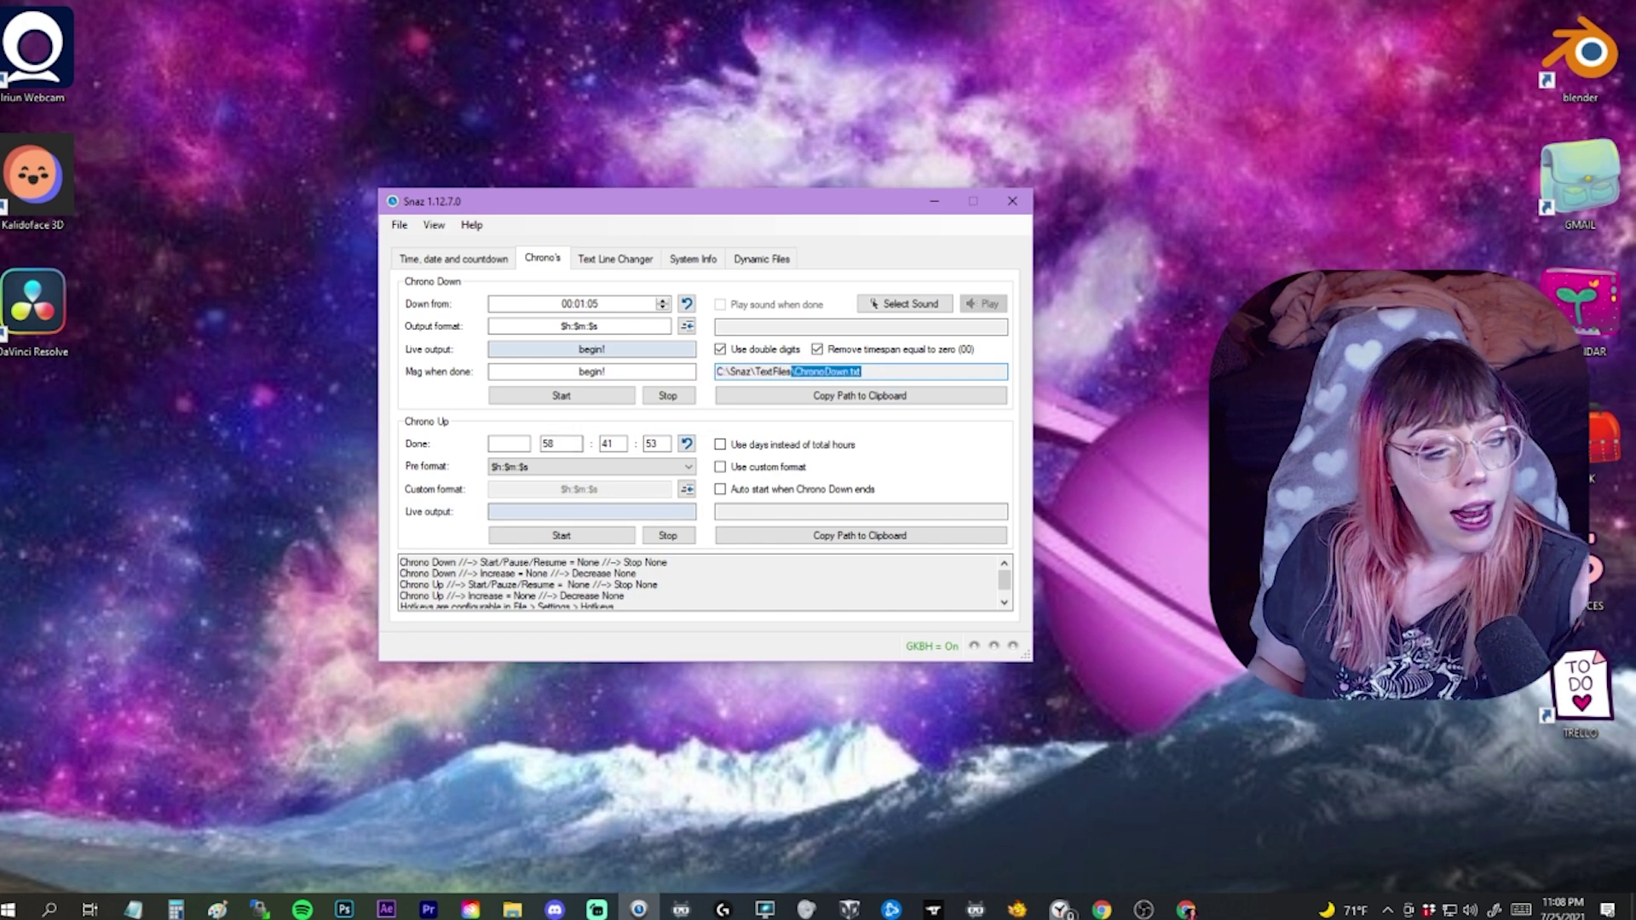
Step: Switch to Streamlabs OBS and start adding a Text (GDI+) source to the YOUTUBE scene
{"action": "left_click", "coordinate": [597, 910]}
{"action": "left_click_drag", "start_coordinate": [766, 120], "coordinate": [913, 2]}
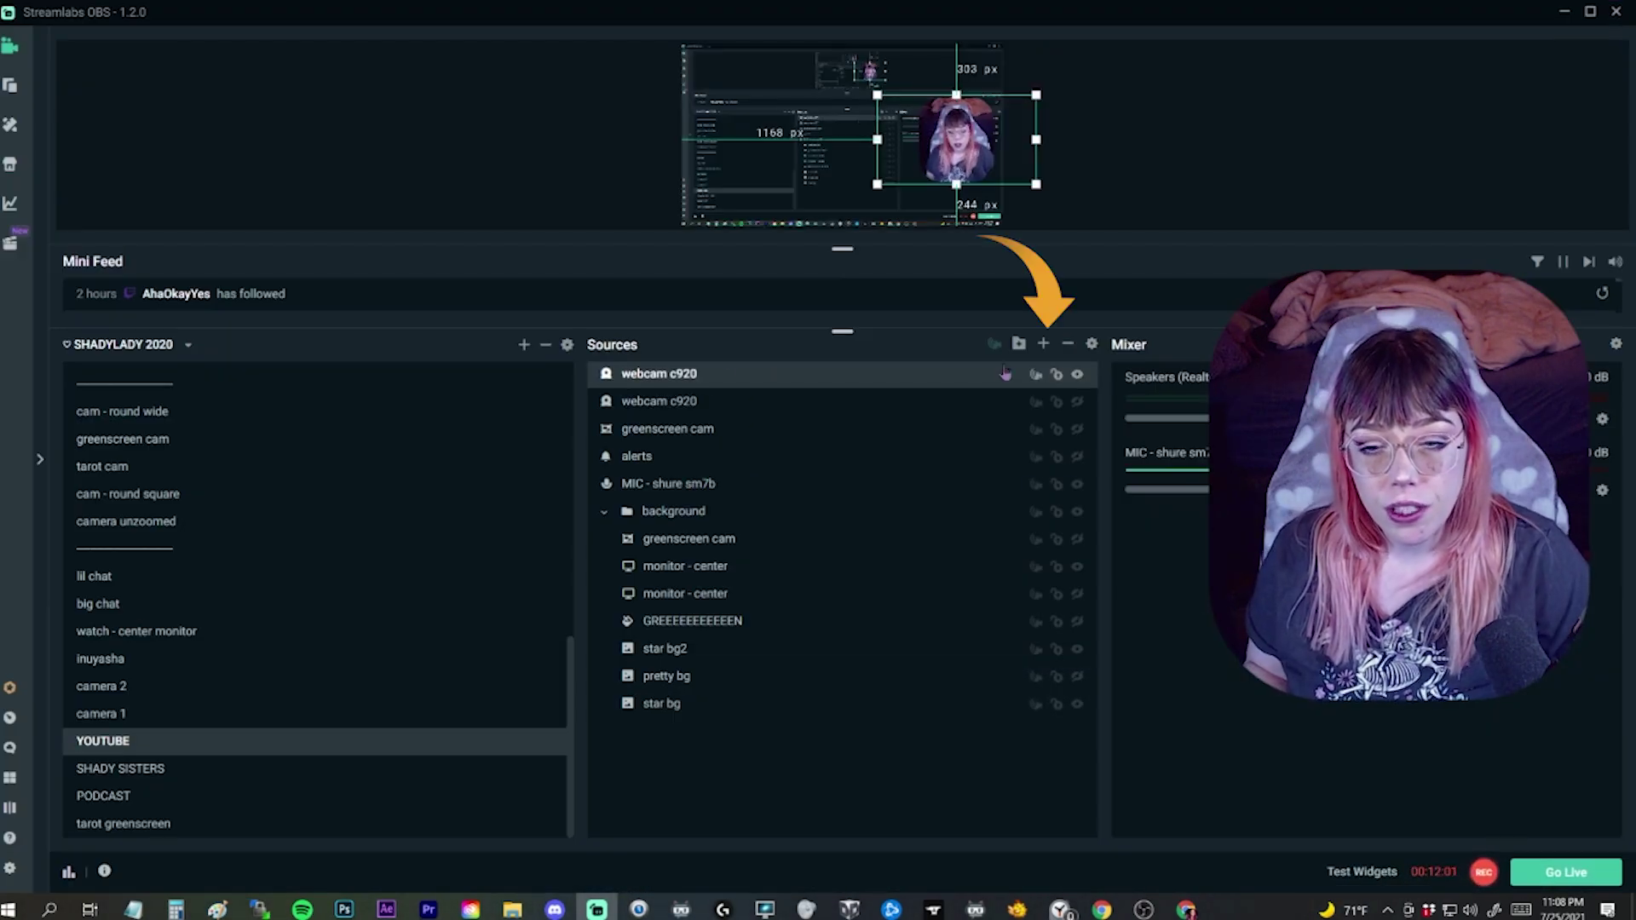
{"action": "left_click", "coordinate": [1043, 345]}
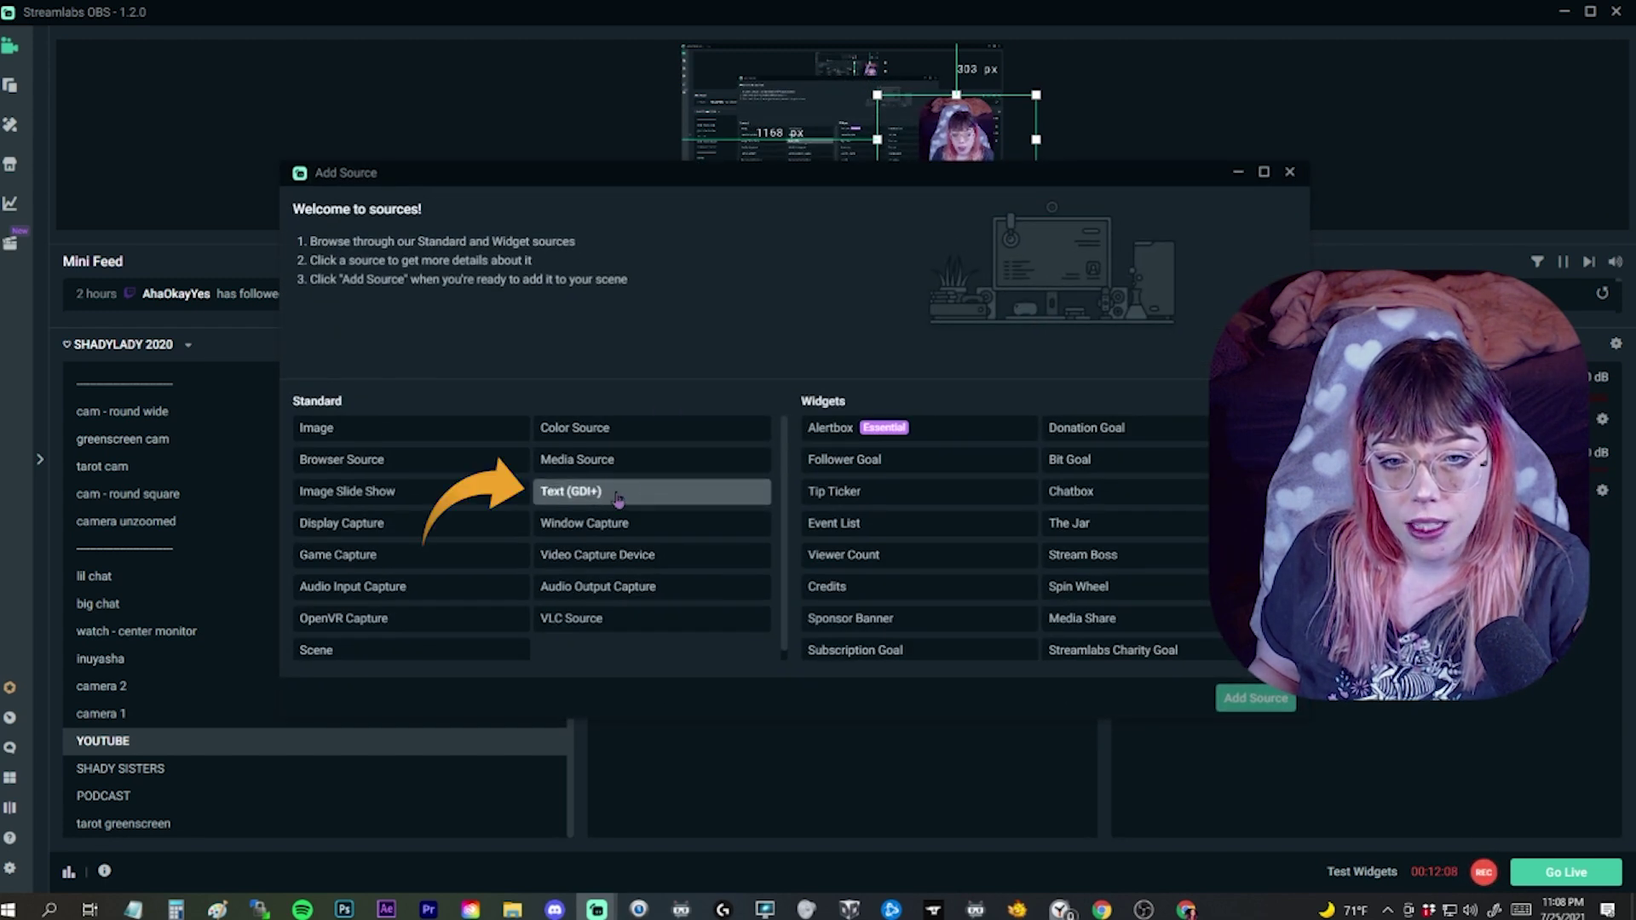
{"action": "left_click", "coordinate": [612, 494]}
{"action": "left_click", "coordinate": [1255, 698]}
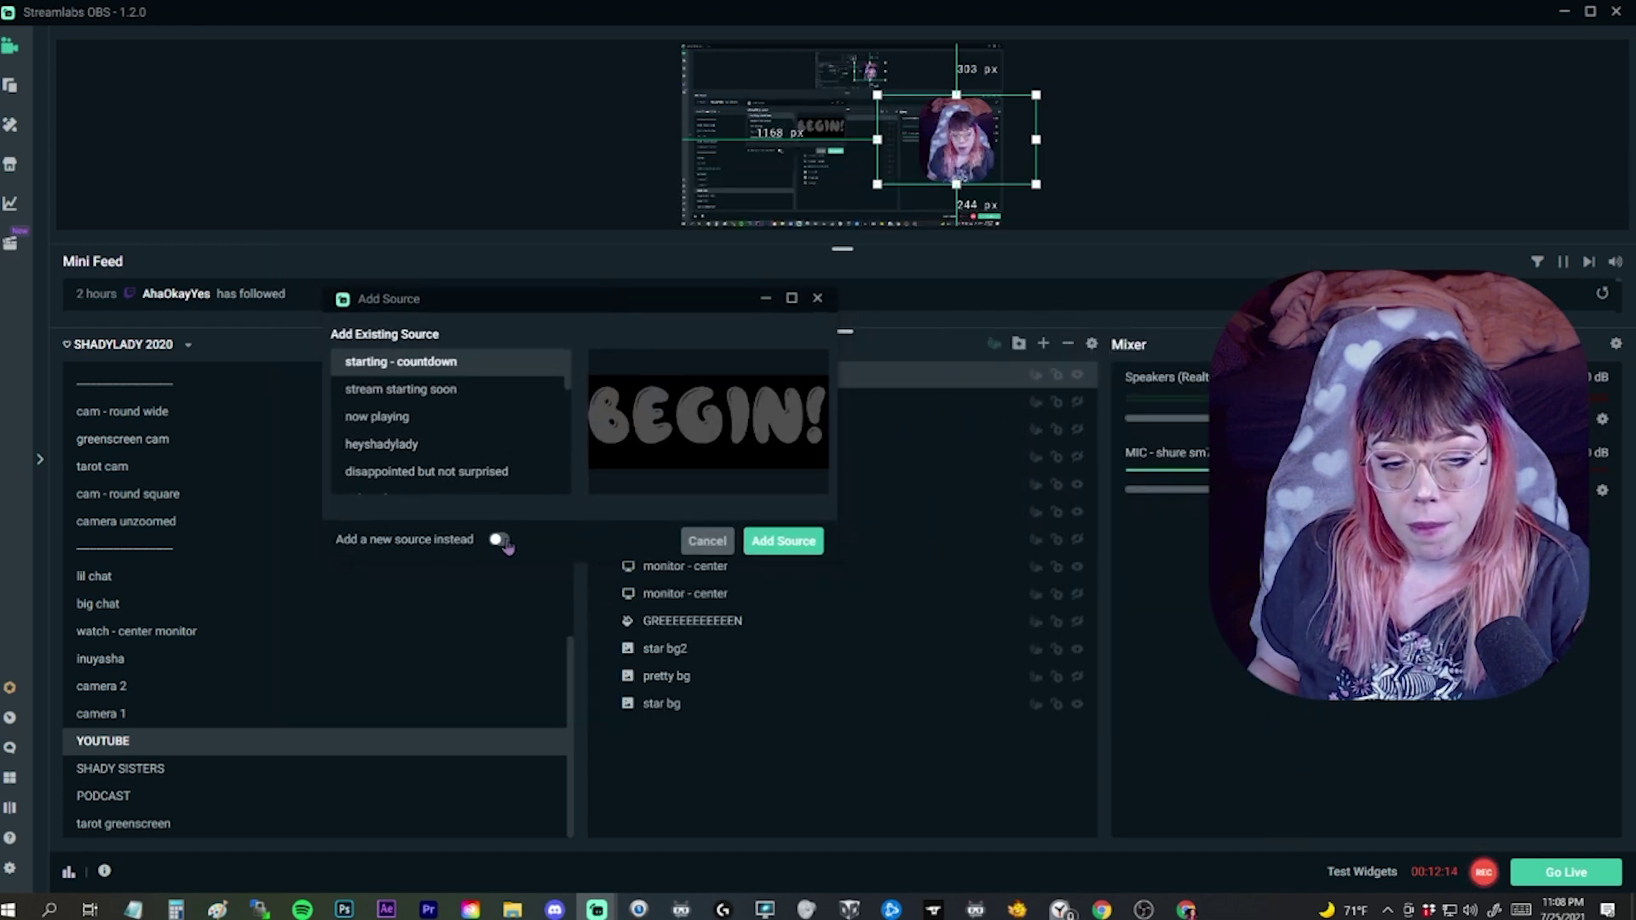
Step: Create it as a new source instead of an existing one, named COUNTDOWN (SNAZ)
{"action": "left_click", "coordinate": [501, 544]}
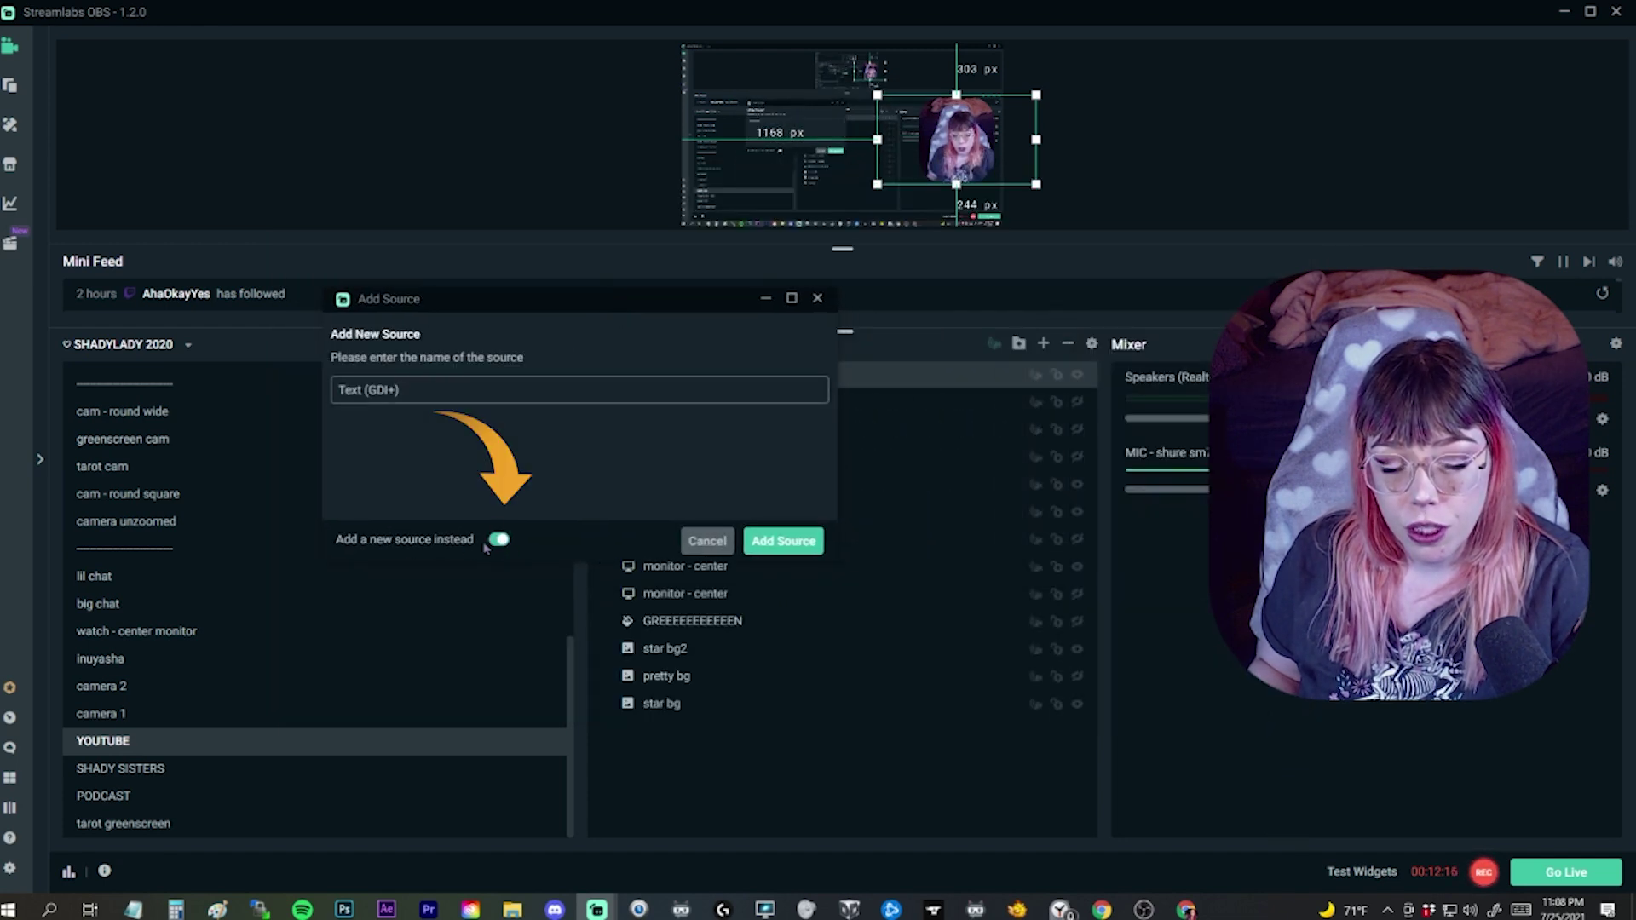
{"action": "left_click_drag", "start_coordinate": [412, 390], "coordinate": [339, 390]}
{"action": "type", "text": "CO"}
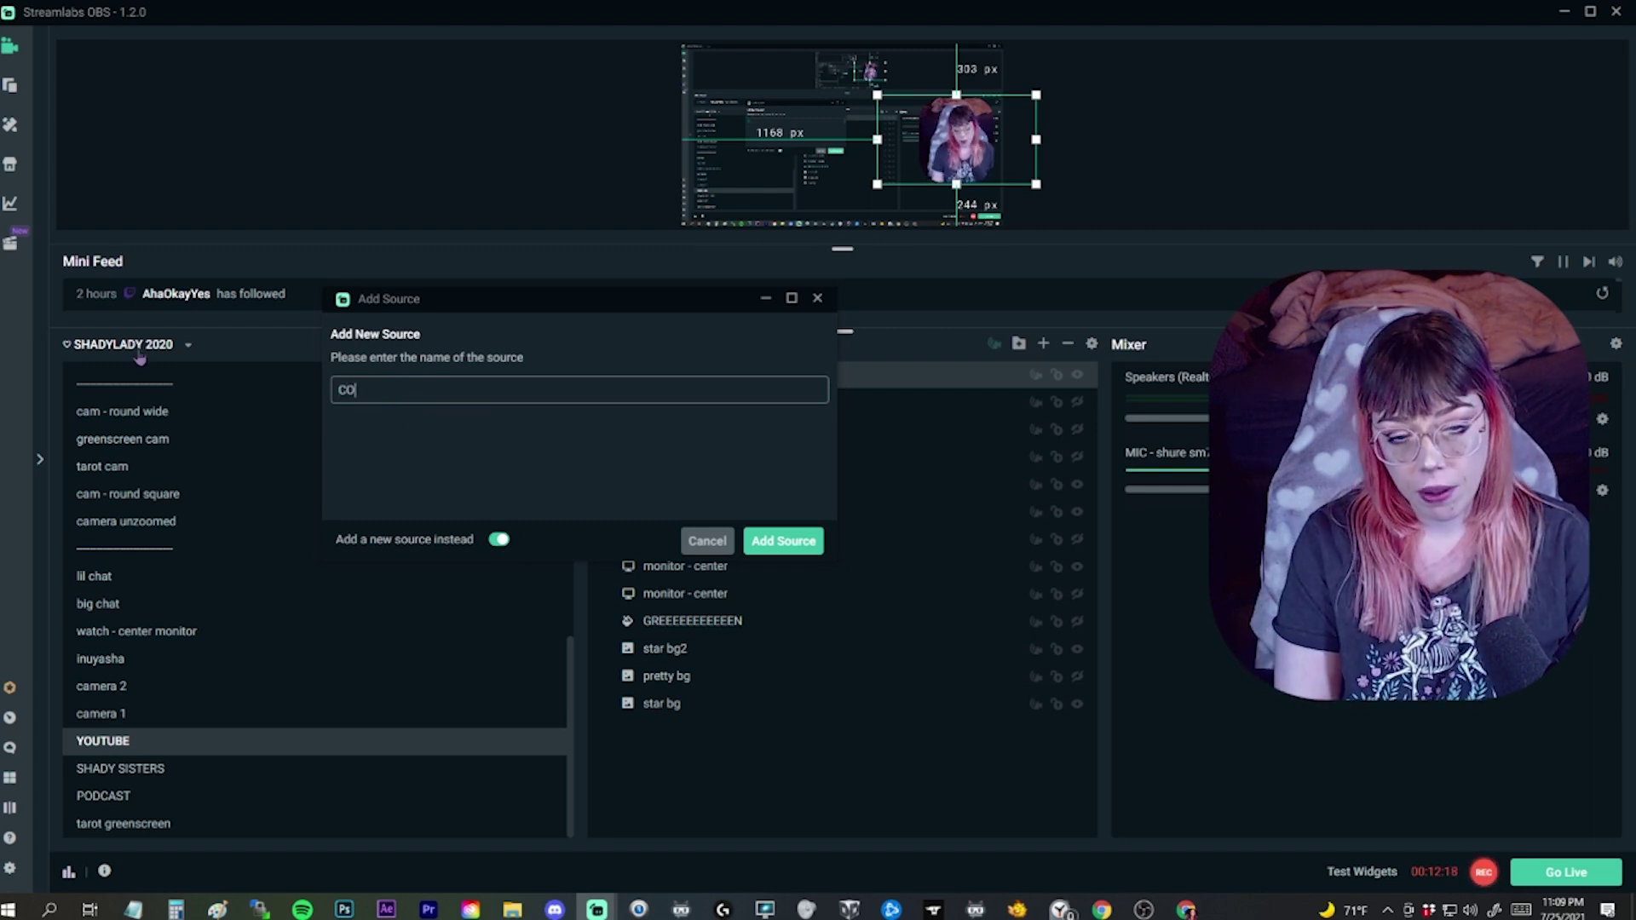
{"action": "type", "text": "UNTDOWN (SNAZ"}
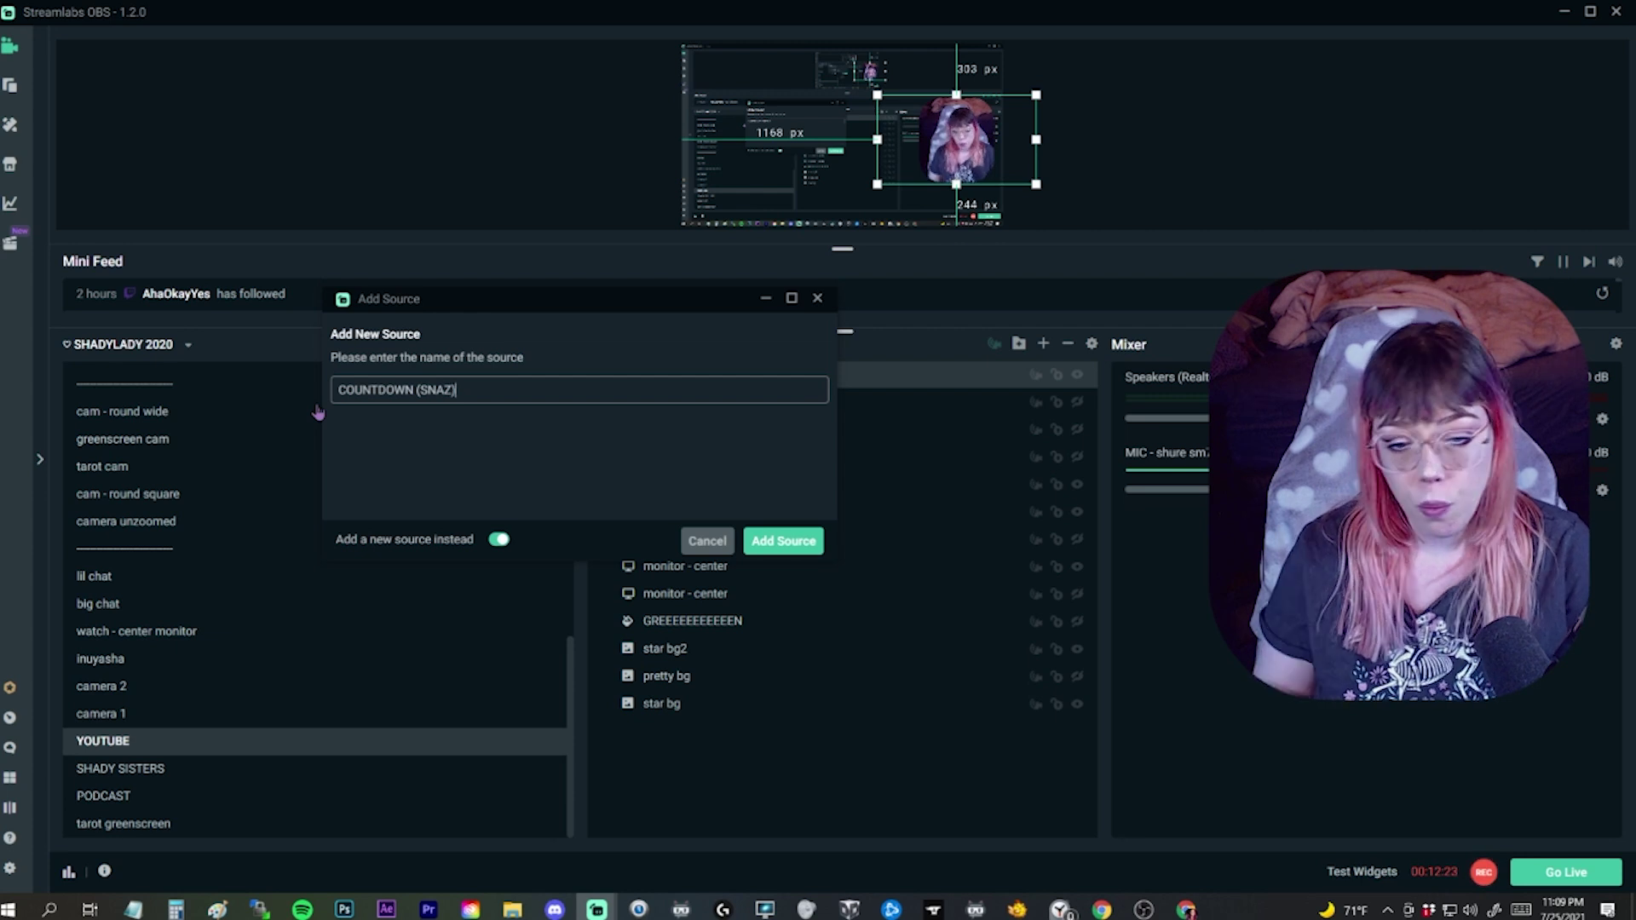
{"action": "left_click", "coordinate": [783, 541]}
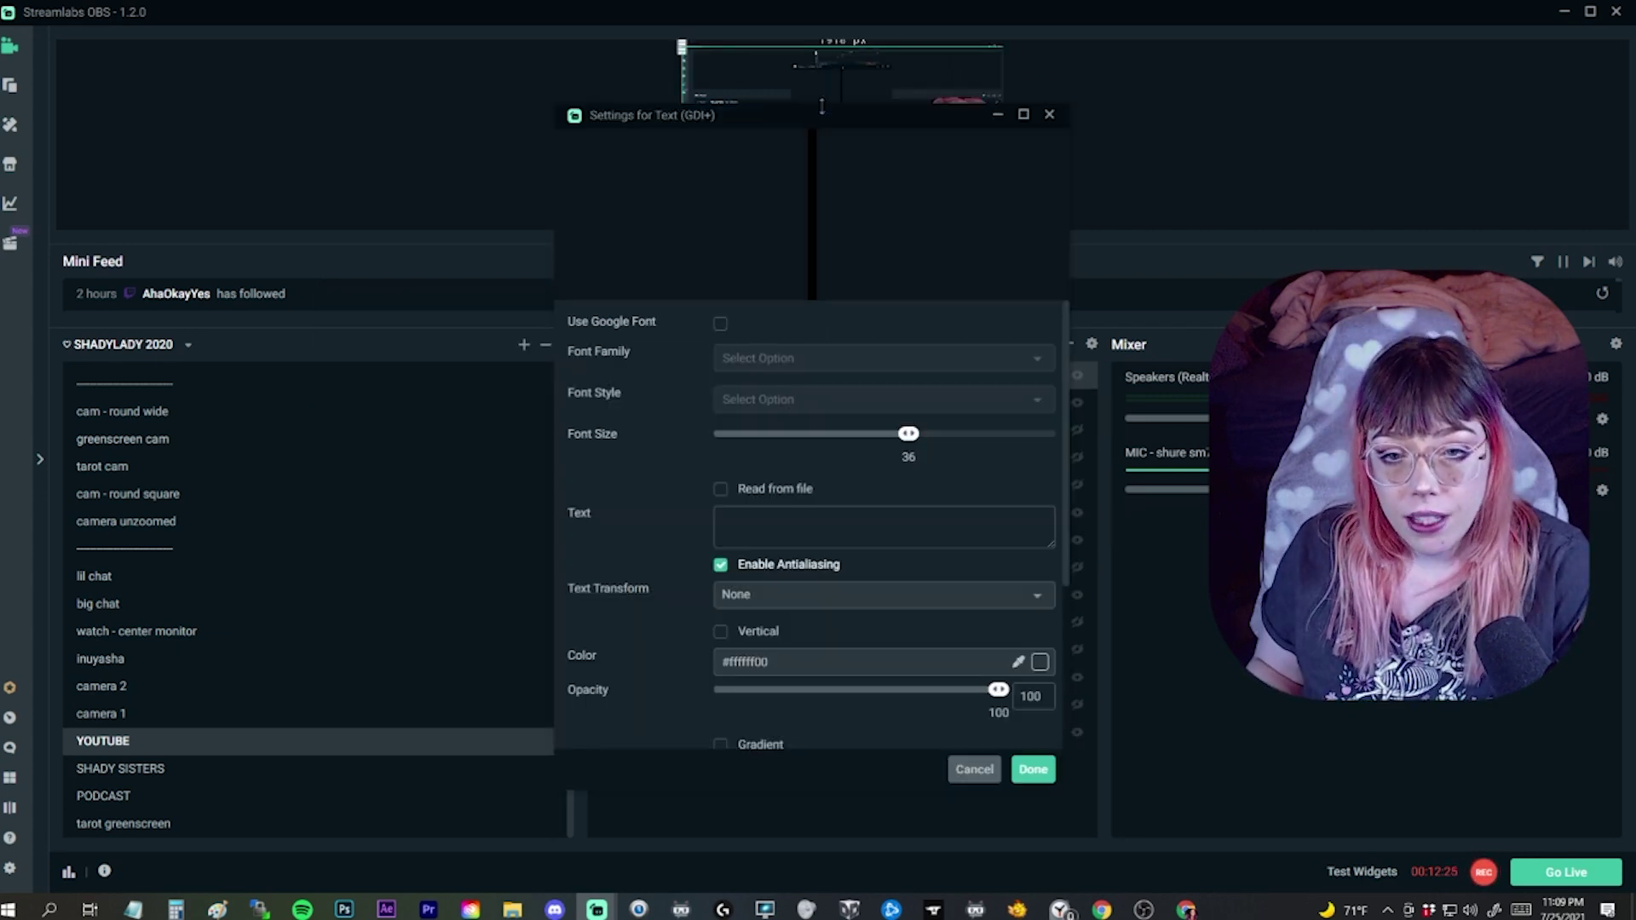
Step: Make the text source read from a file and point it to C:\Snaz\TextFiles\ChronoDown.txt
{"action": "left_click_drag", "start_coordinate": [549, 174], "coordinate": [139, 176]}
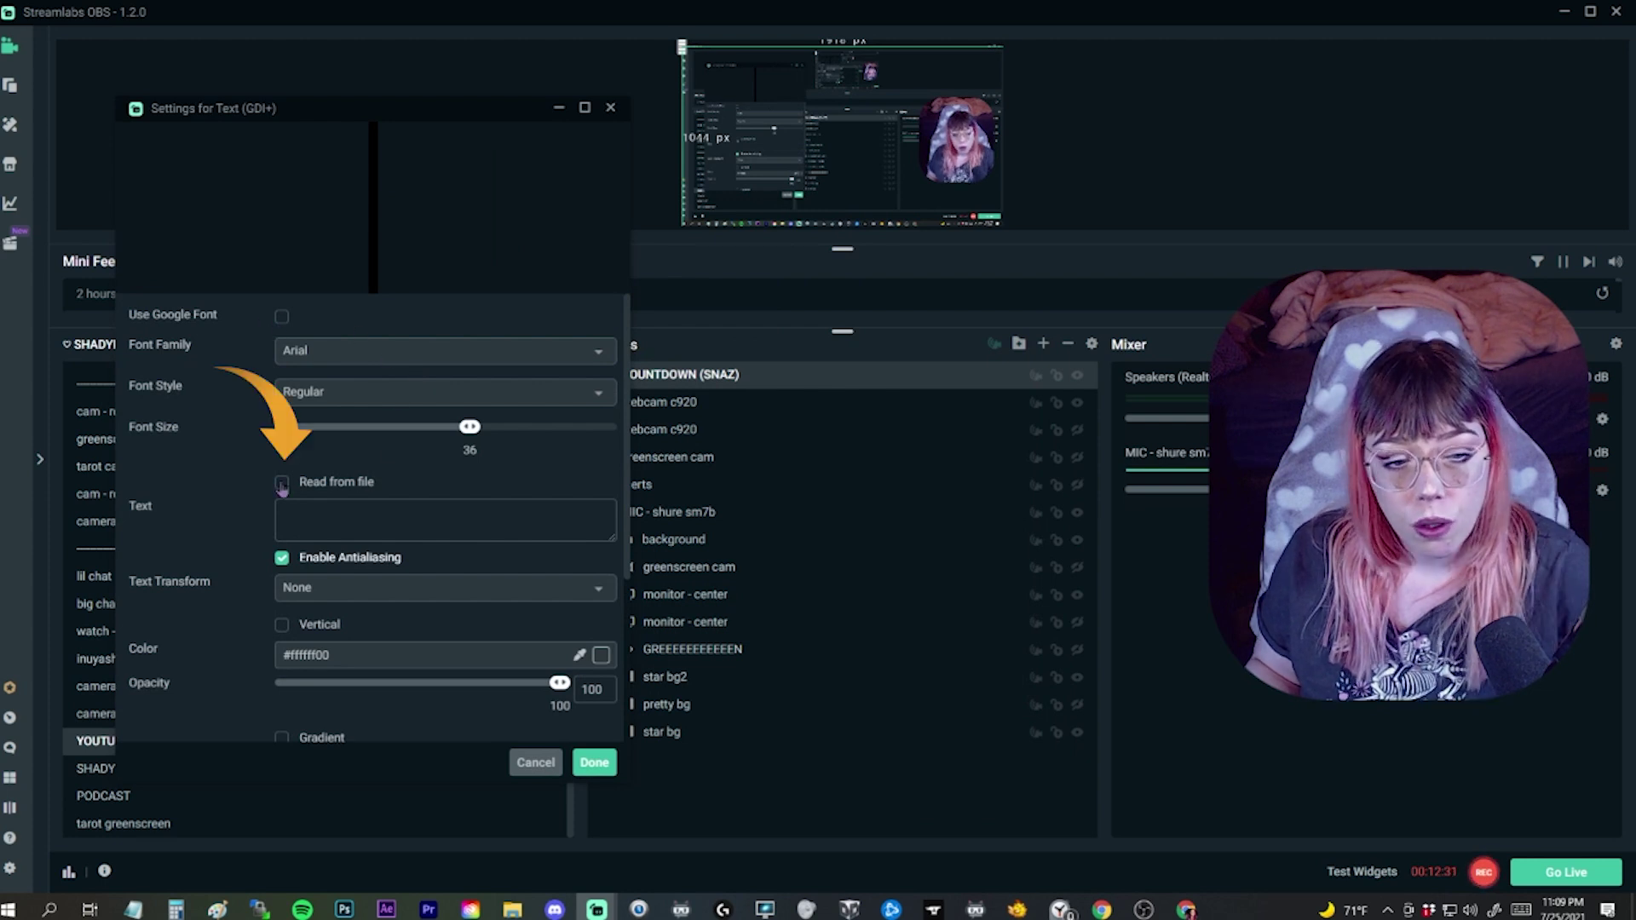
{"action": "left_click", "coordinate": [281, 483]}
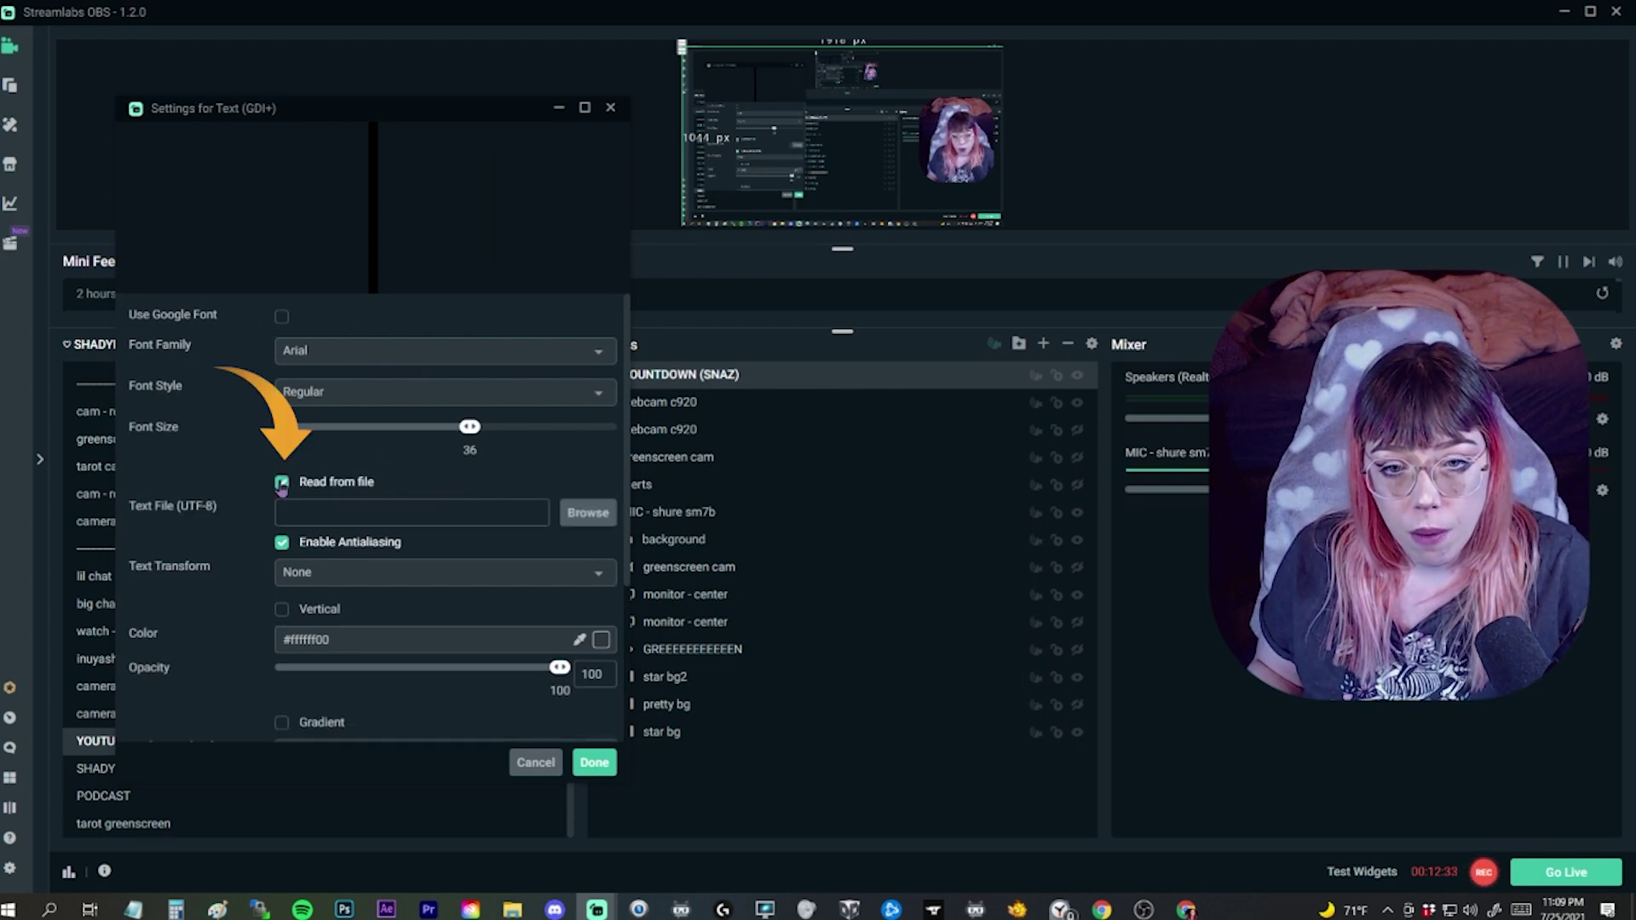
{"action": "left_click", "coordinate": [572, 521]}
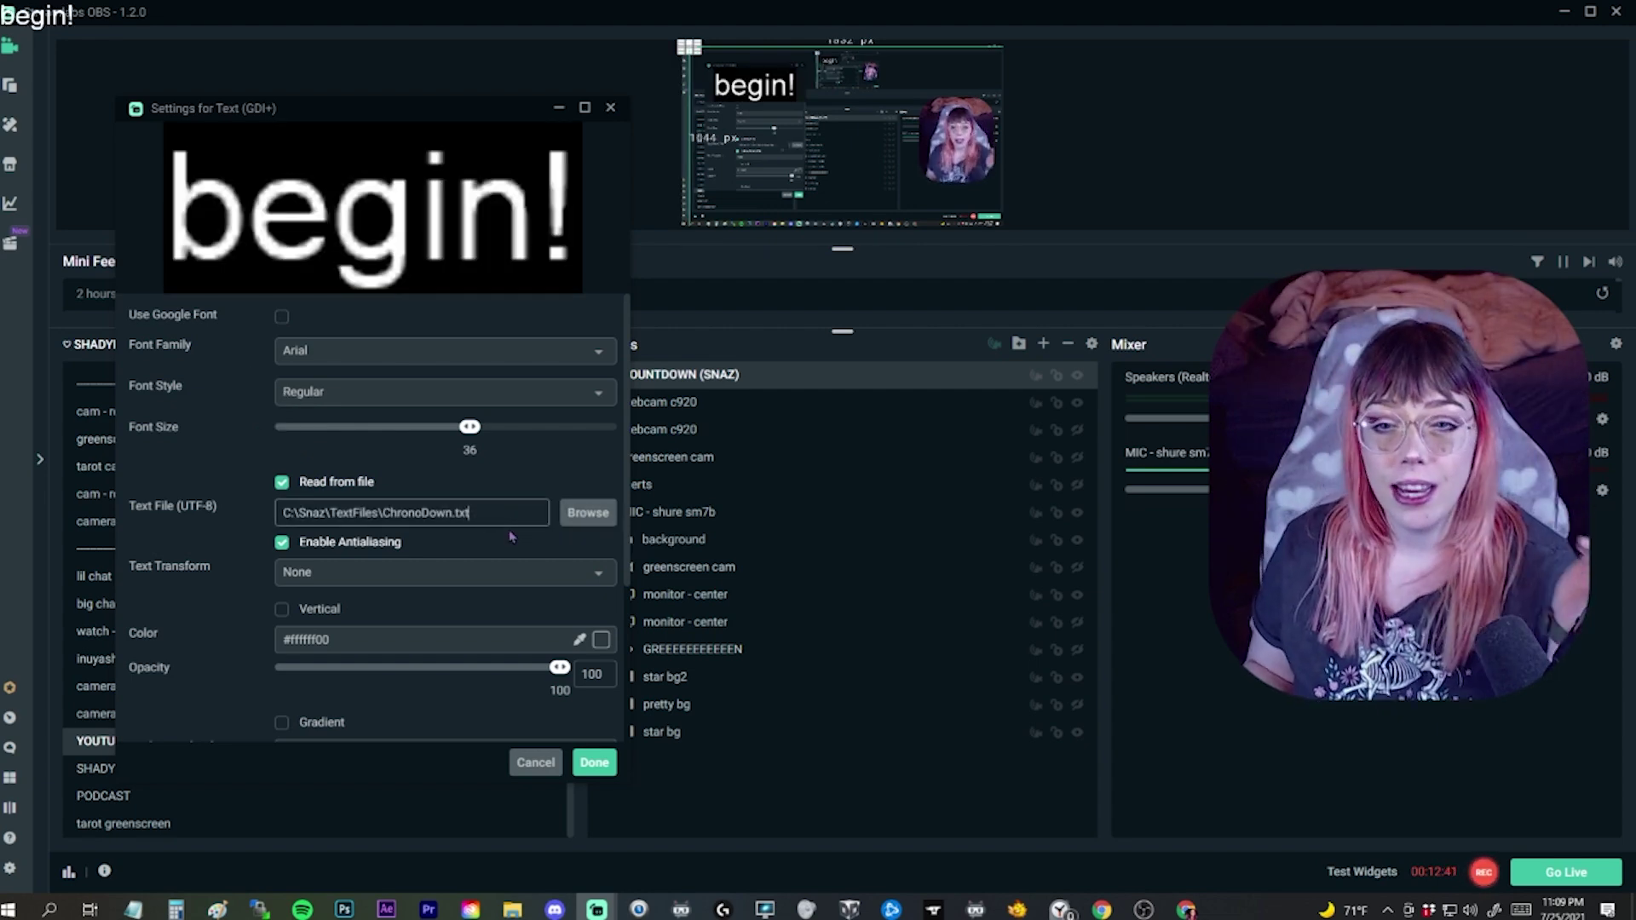
Step: Try to load the text file by entering its full path C:\Snaz\TextFiles\ChronoDown.txt as the browse location, and close Notepad
{"action": "left_click", "coordinate": [583, 514]}
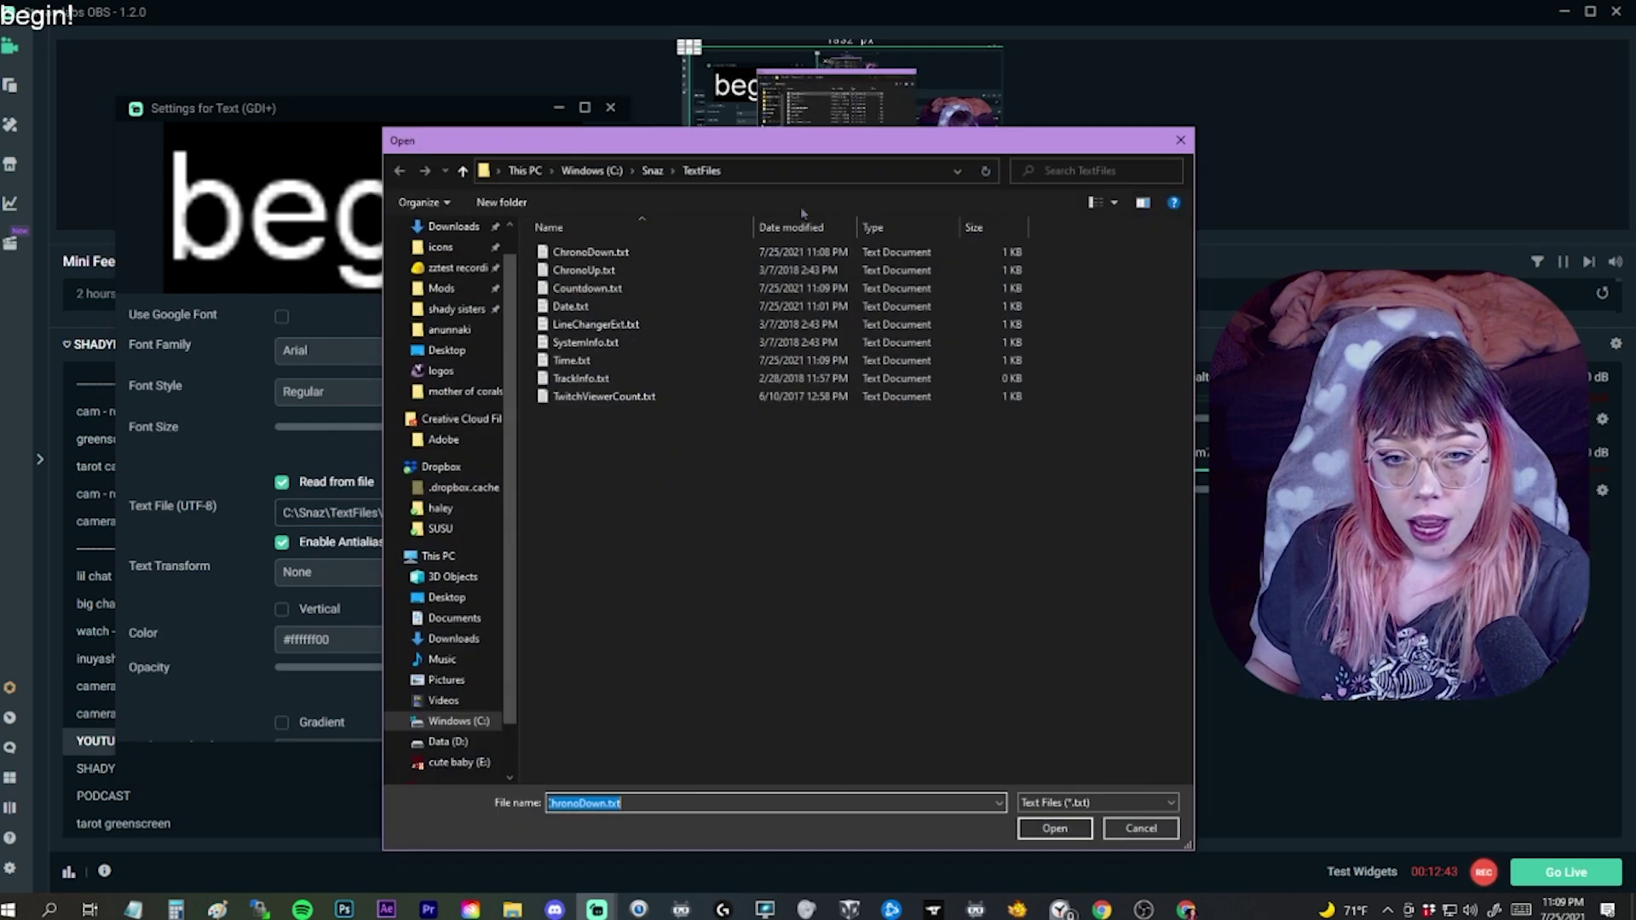
{"action": "left_click_drag", "start_coordinate": [824, 134], "coordinate": [689, 281]}
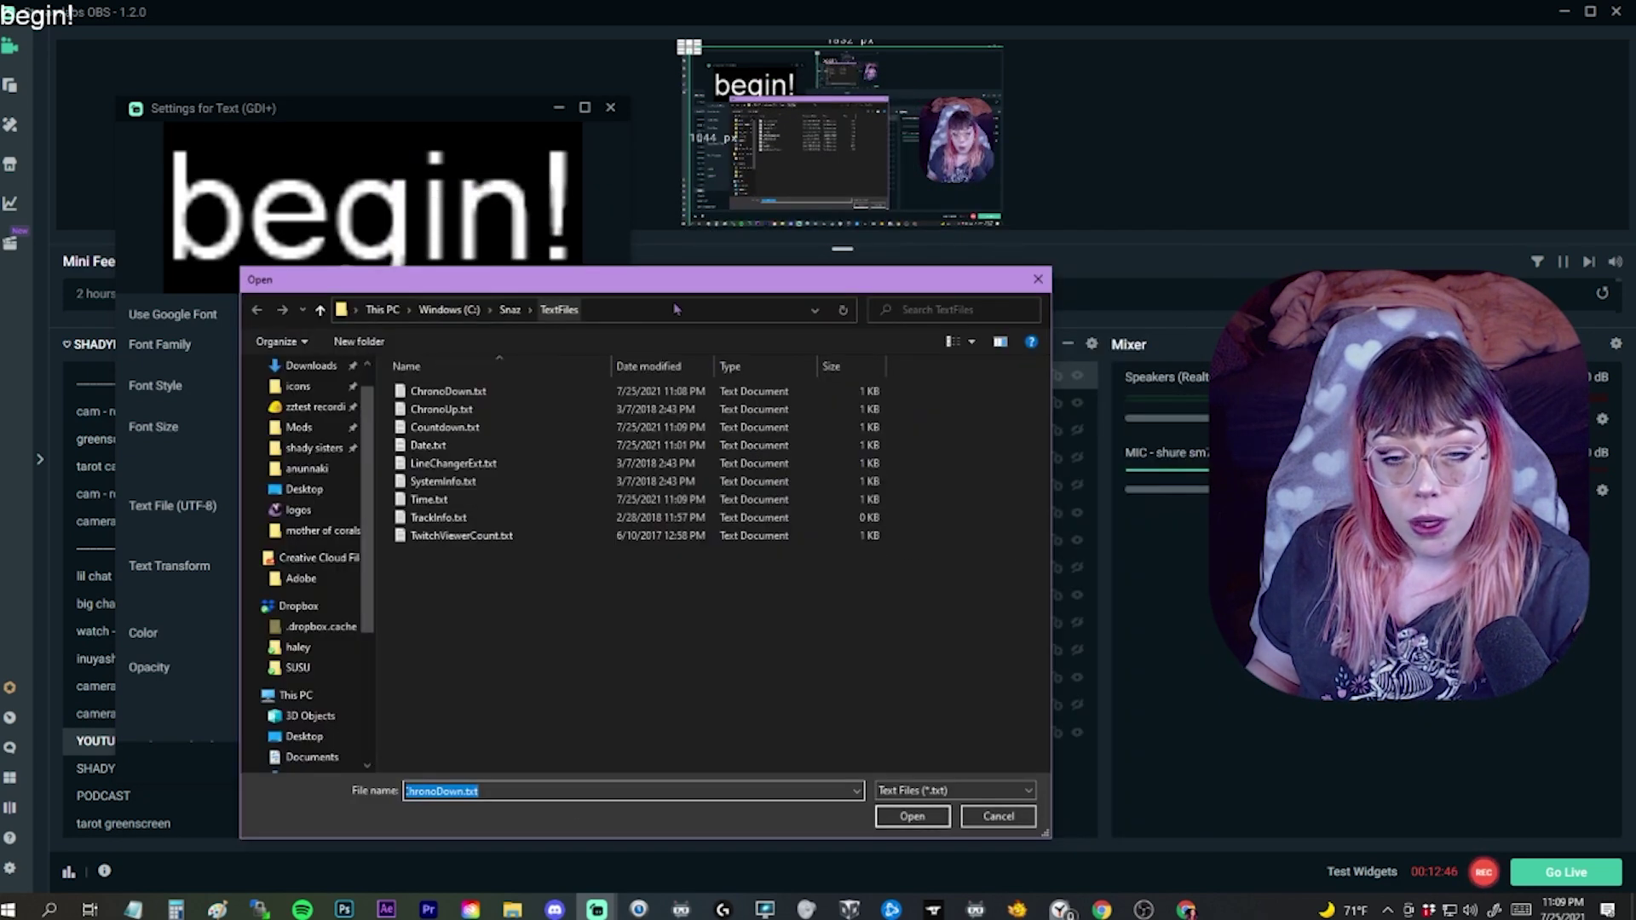
{"action": "left_click", "coordinate": [342, 312]}
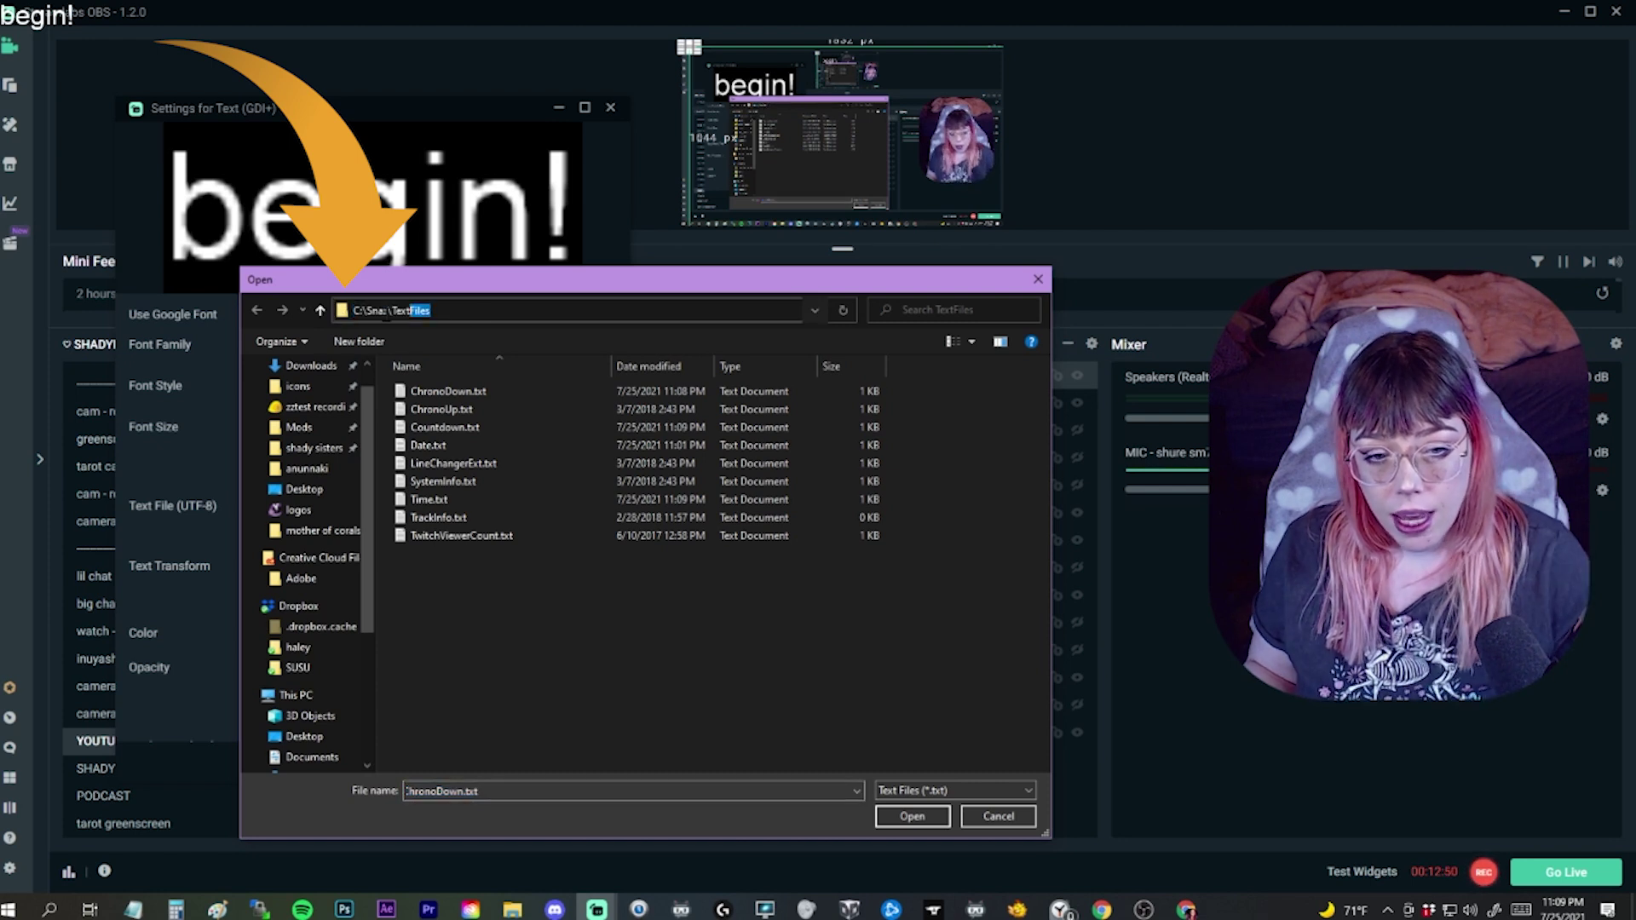
{"action": "type", "text": "C:\\Snaz\\TextFiles\\ChronoDown.txt"}
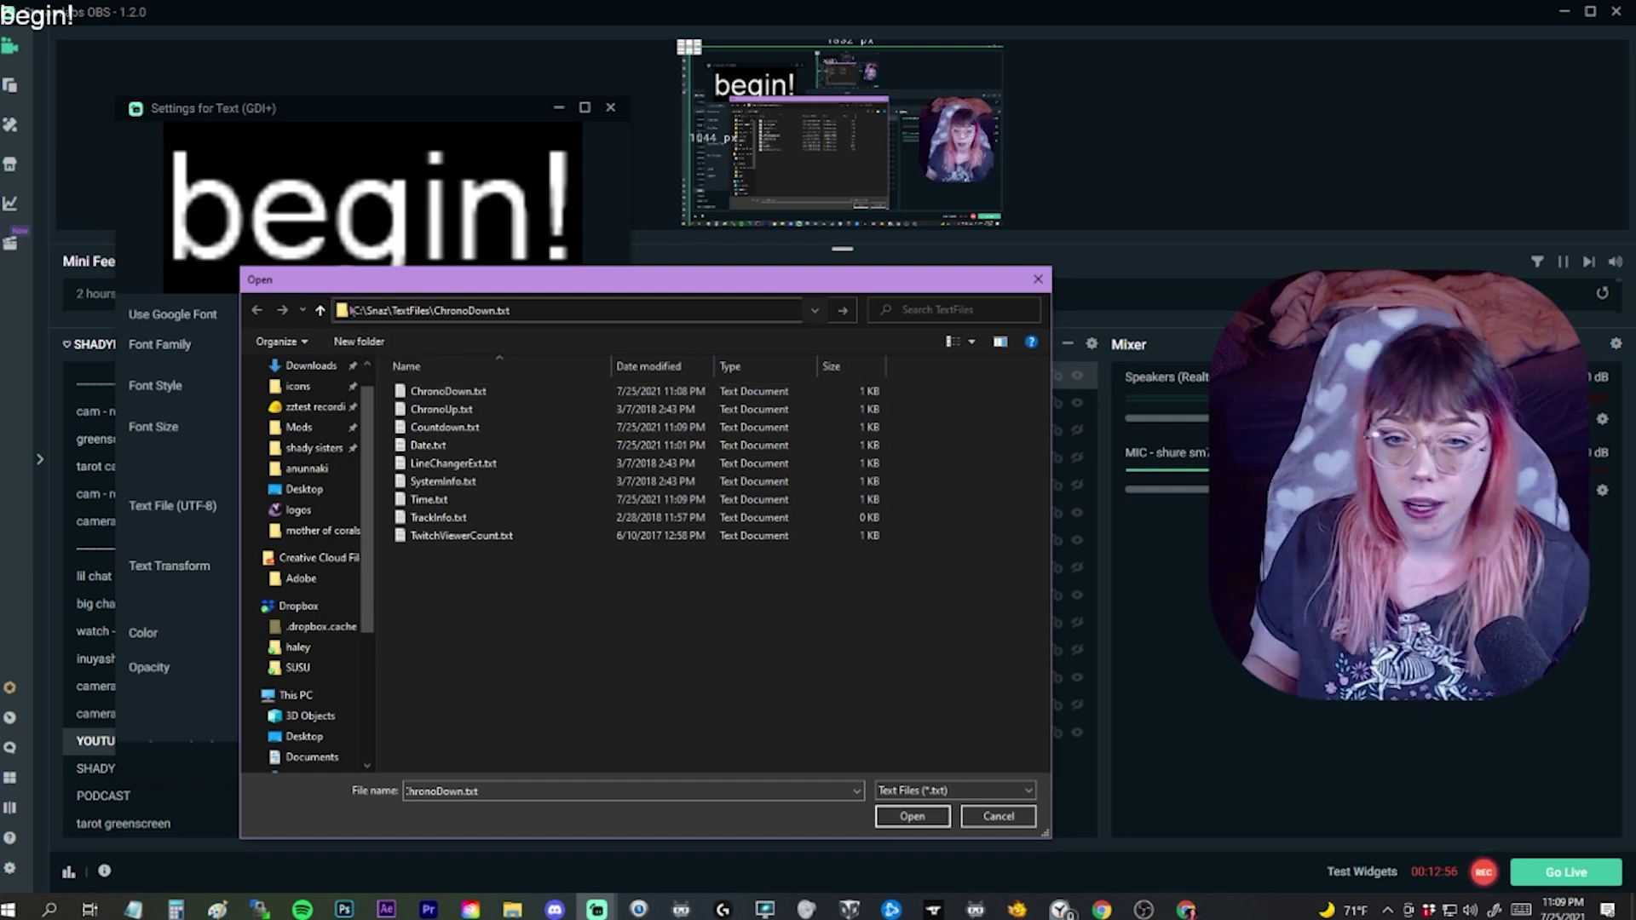
{"action": "left_click_drag", "start_coordinate": [433, 310], "coordinate": [607, 315]}
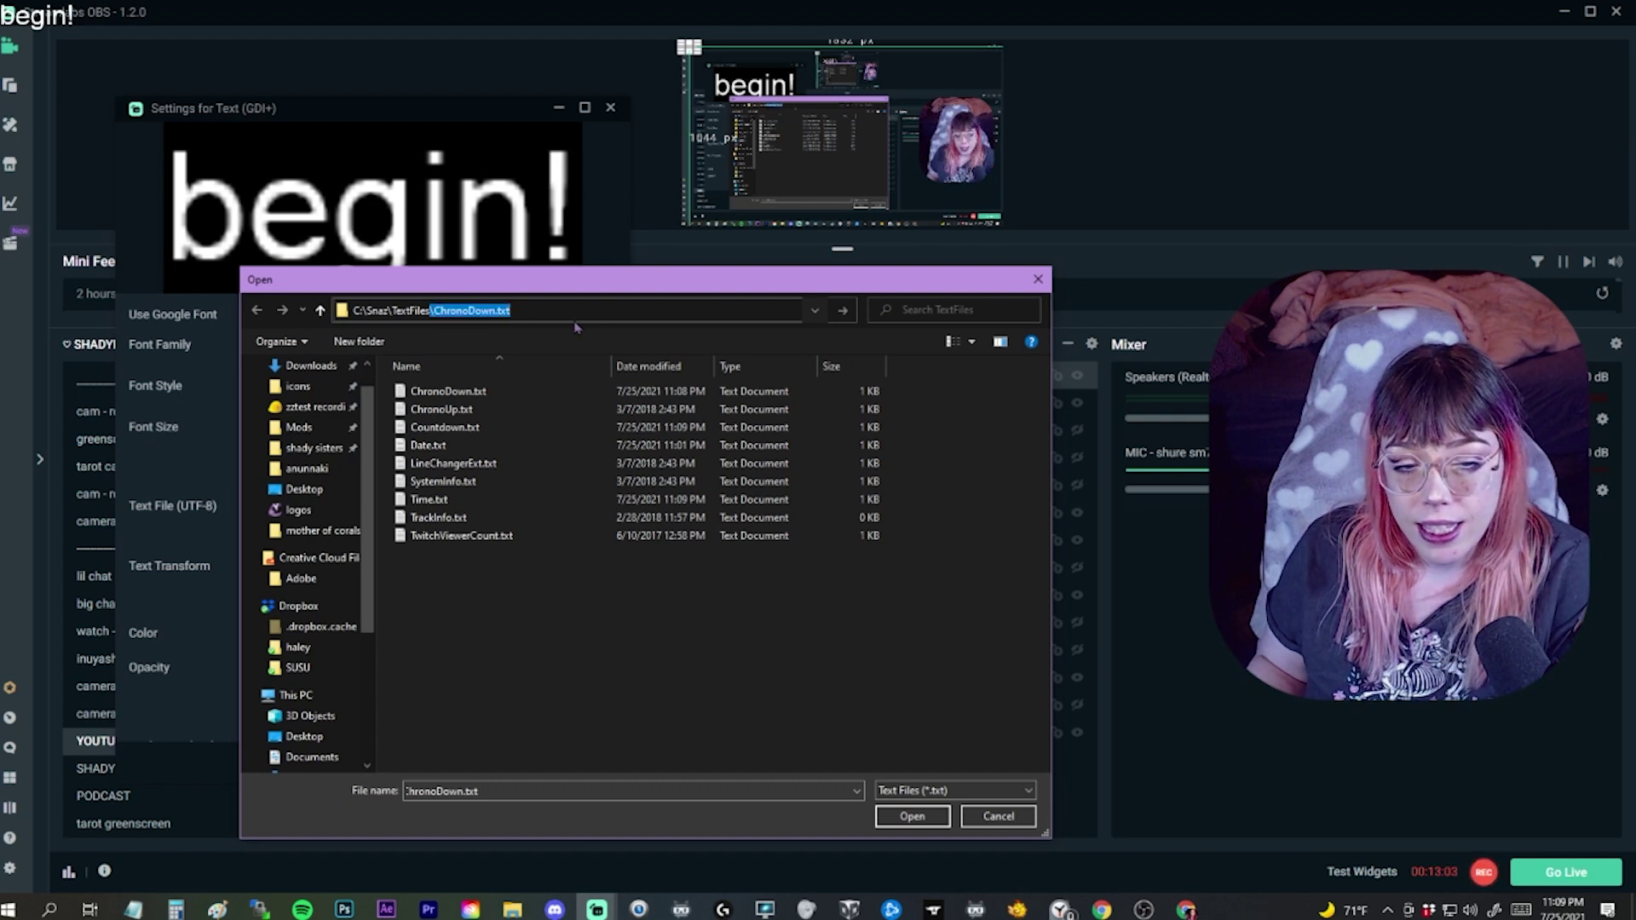
{"action": "key", "text": "BackSpace"}
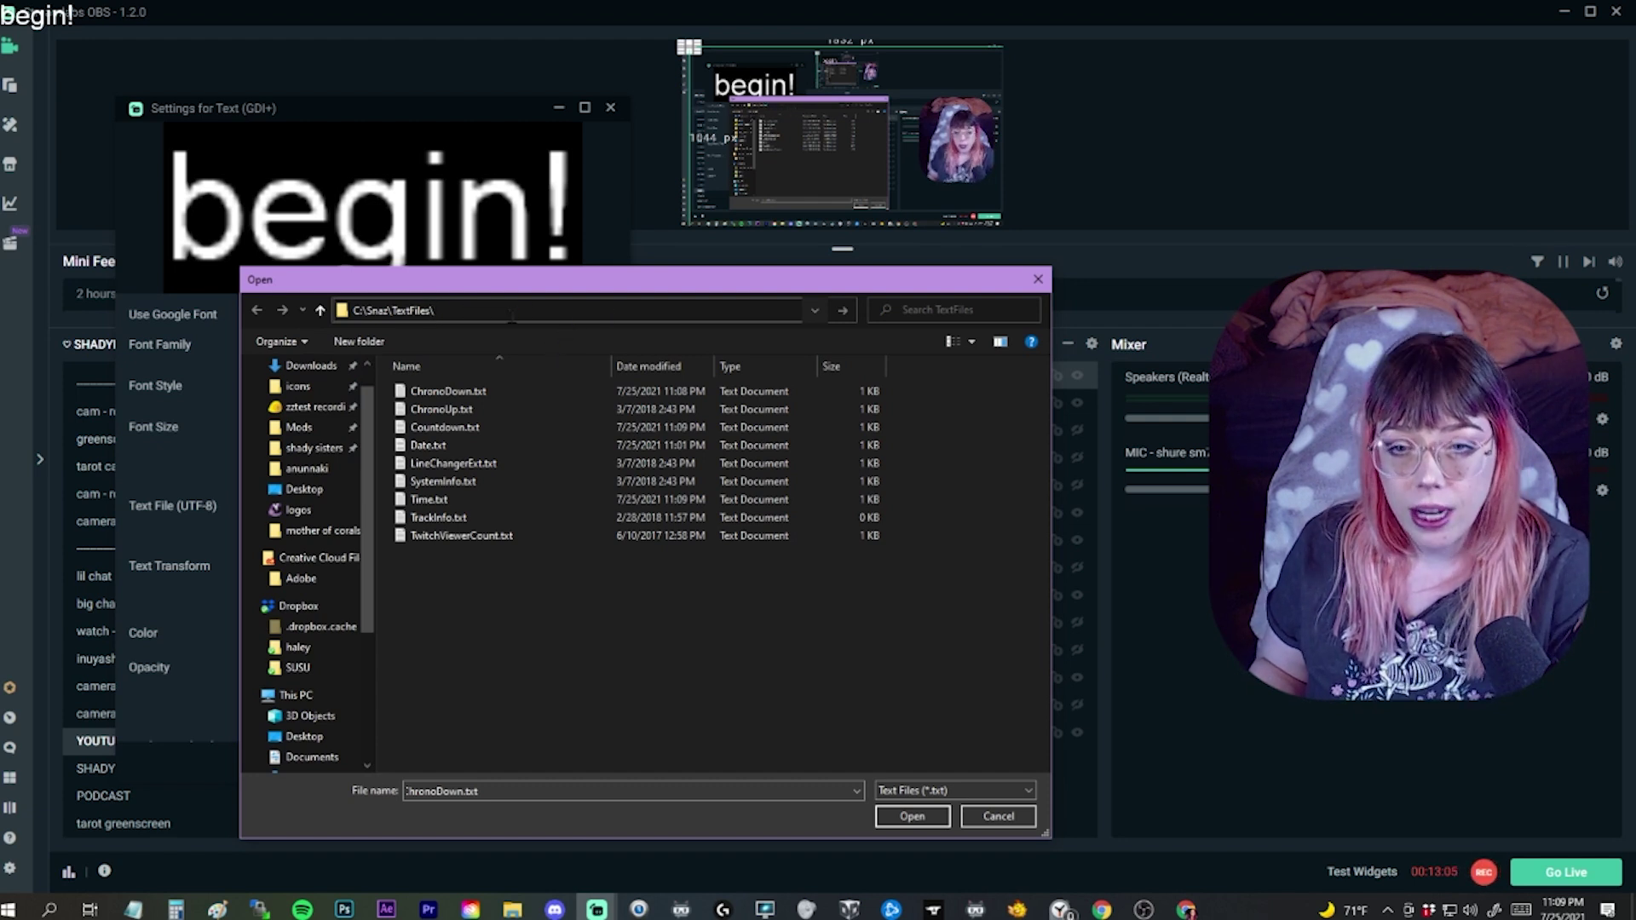
{"action": "key", "text": "ctrl+a"}
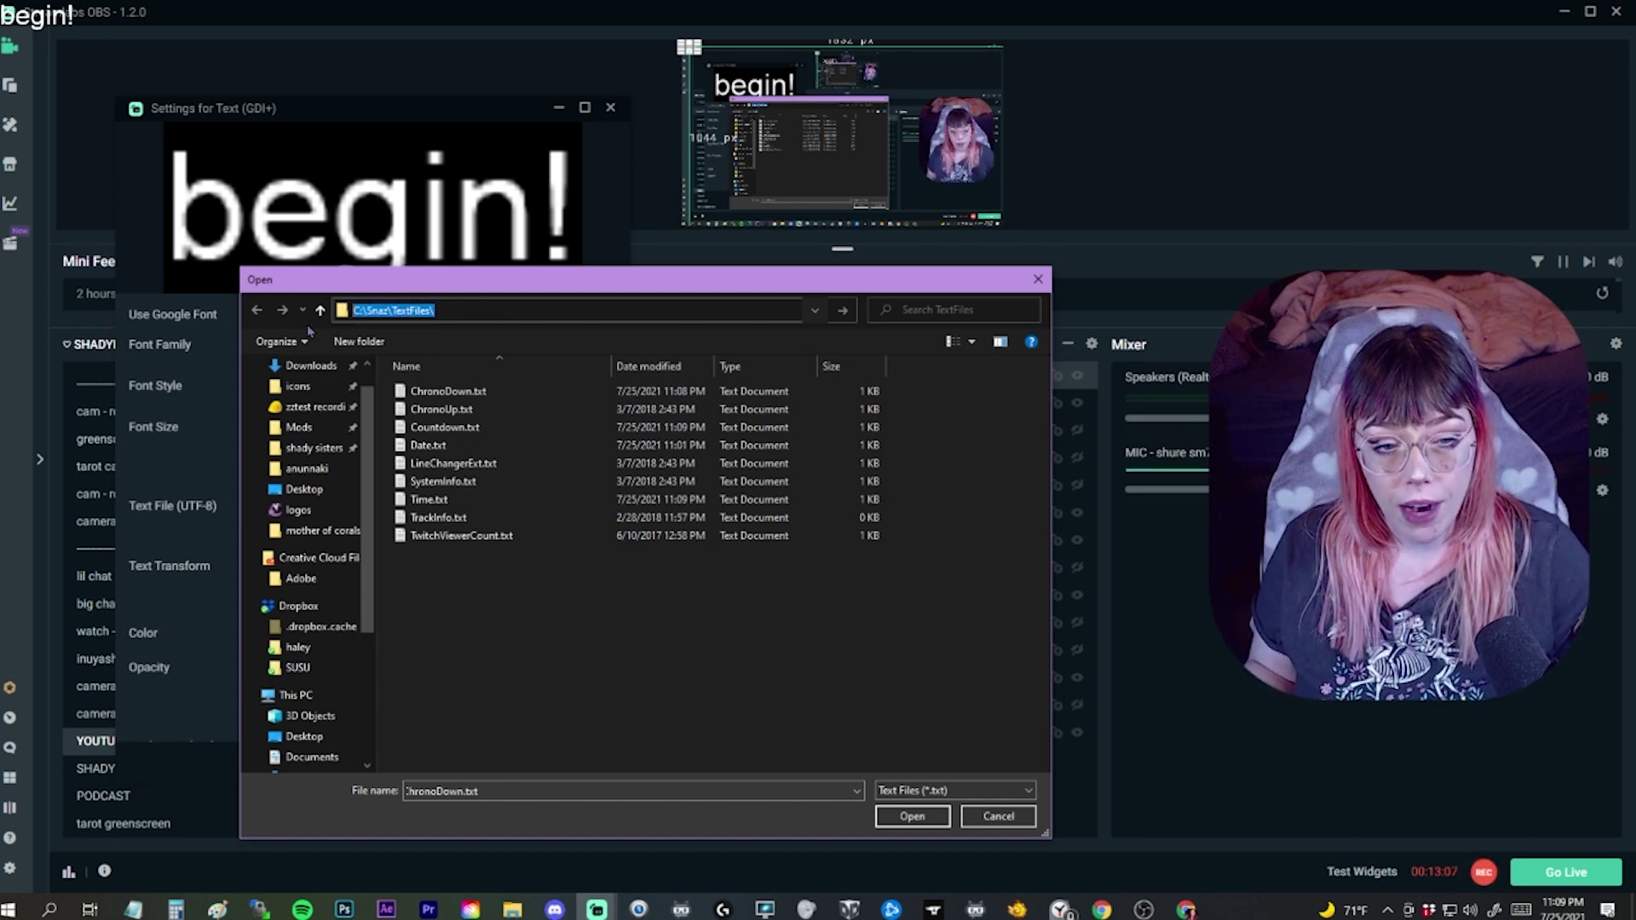
{"action": "type", "text": "C:\\Snaz\\TextFiles\\ChronoDown.txt"}
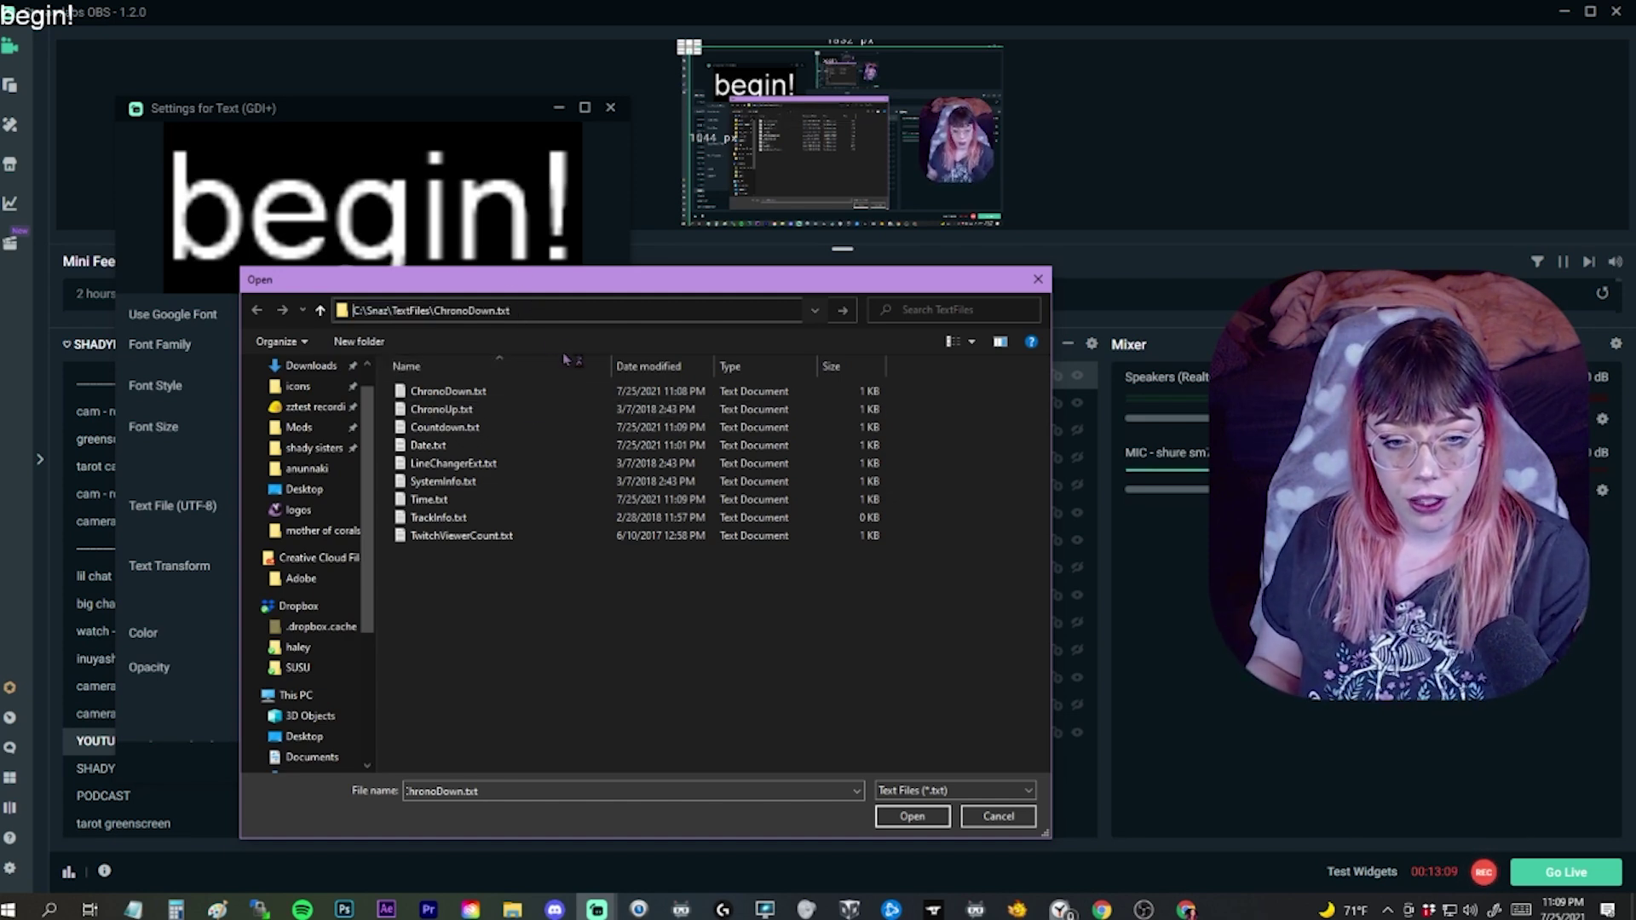
{"action": "key", "text": "Return"}
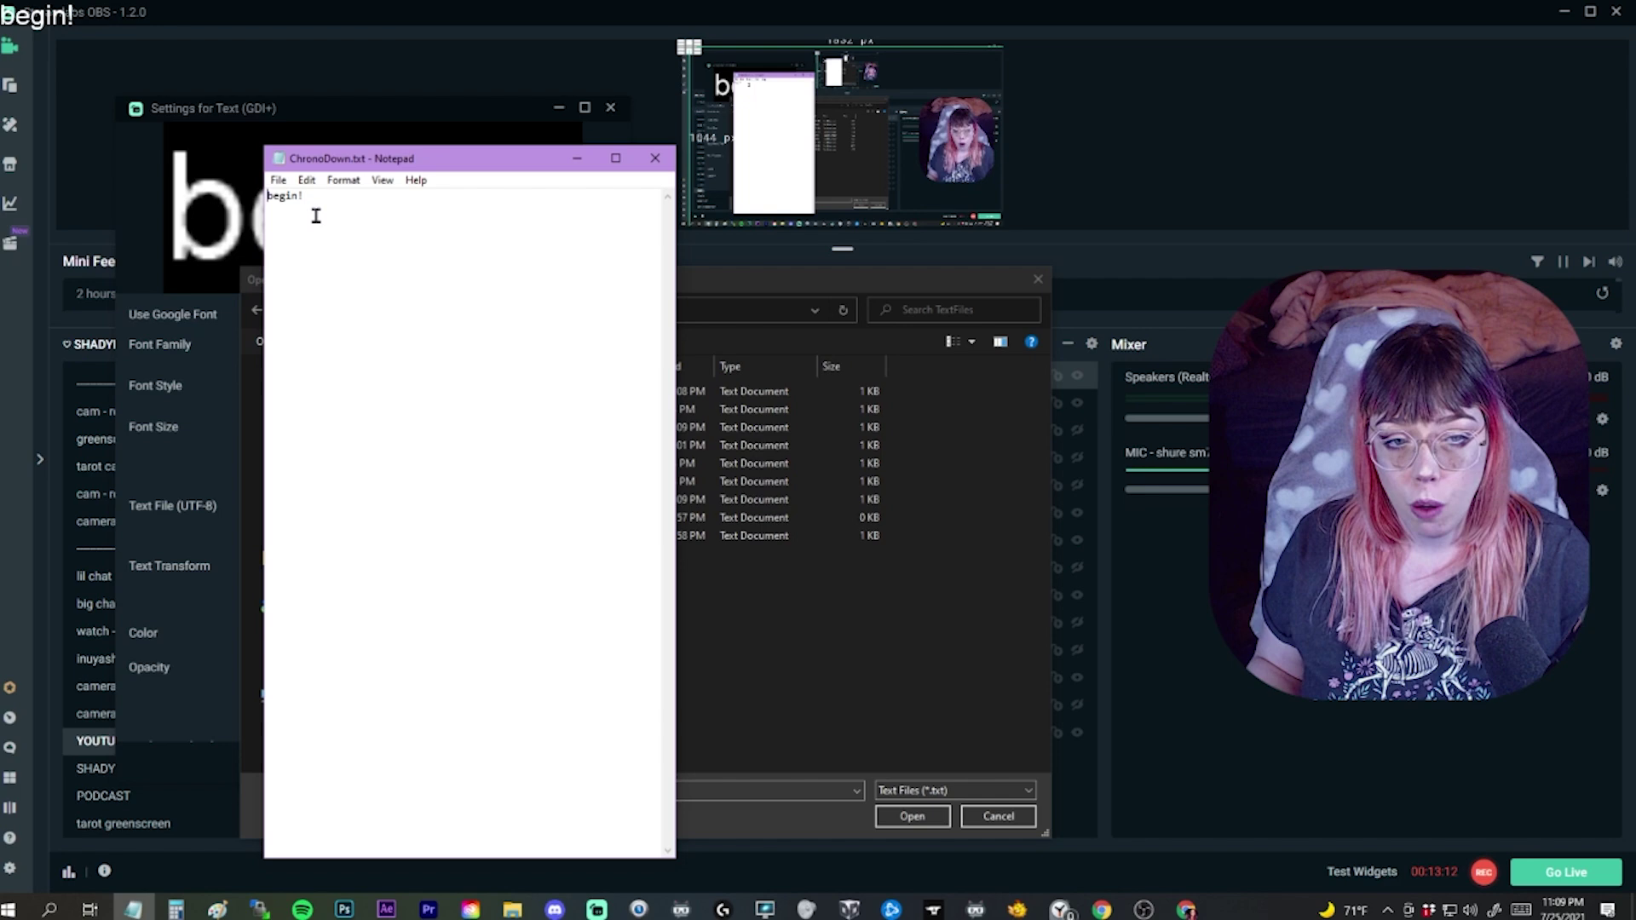
{"action": "left_click", "coordinate": [654, 162]}
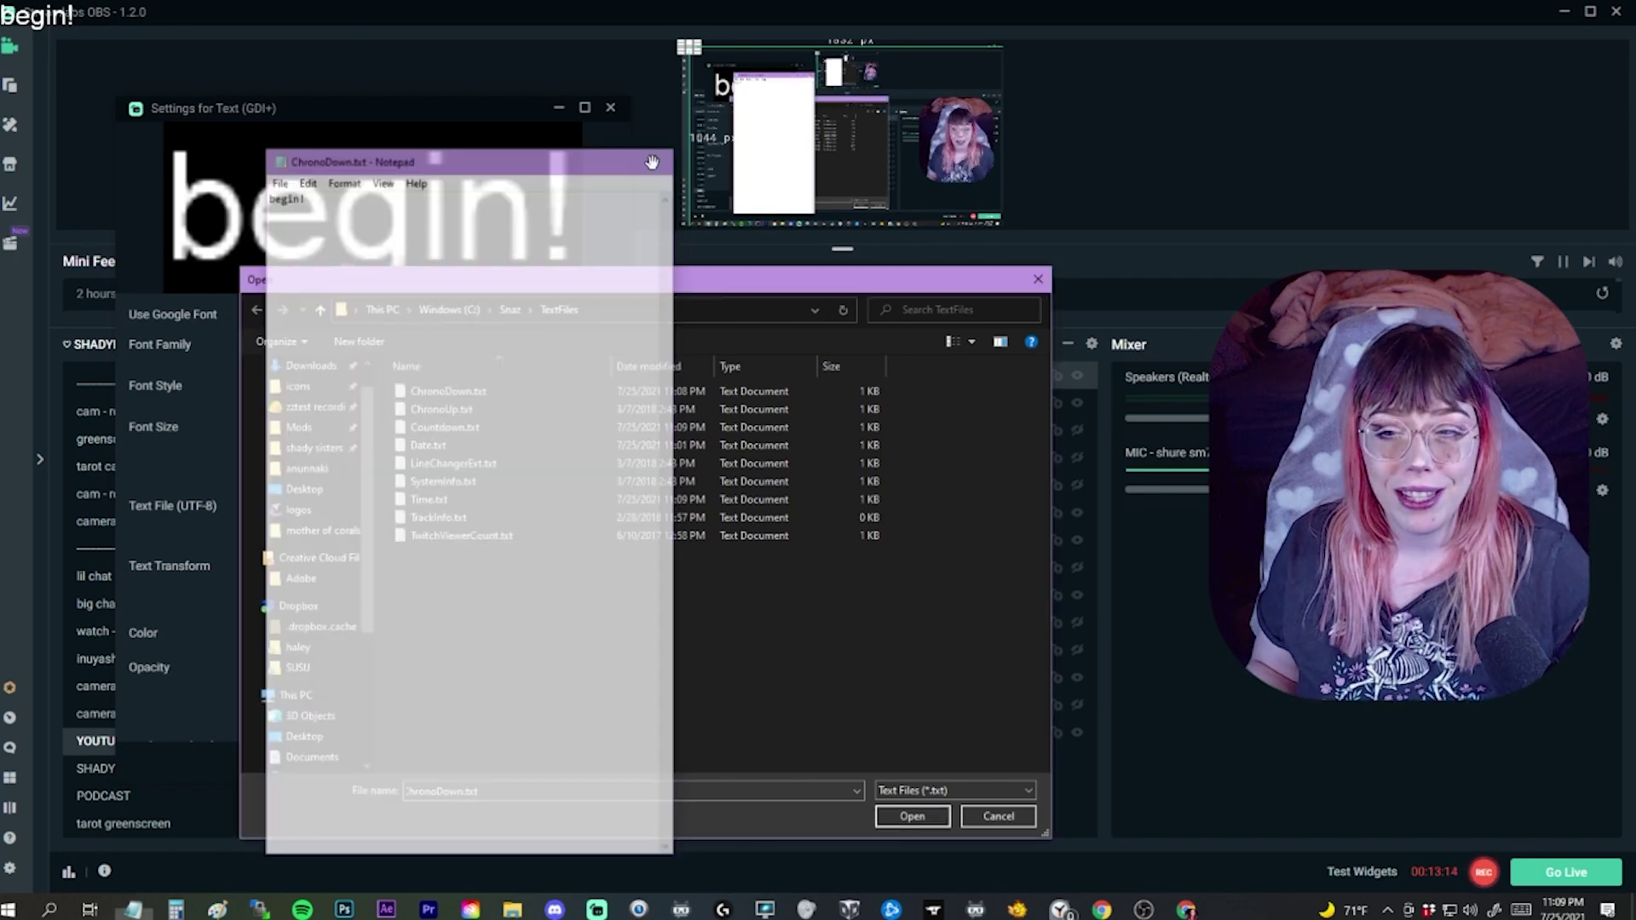
Step: Shorten the browse location to the folder C:\Snaz\TextFiles\ and choose ChronoDown.txt as the source's text file
{"action": "left_click", "coordinate": [340, 312]}
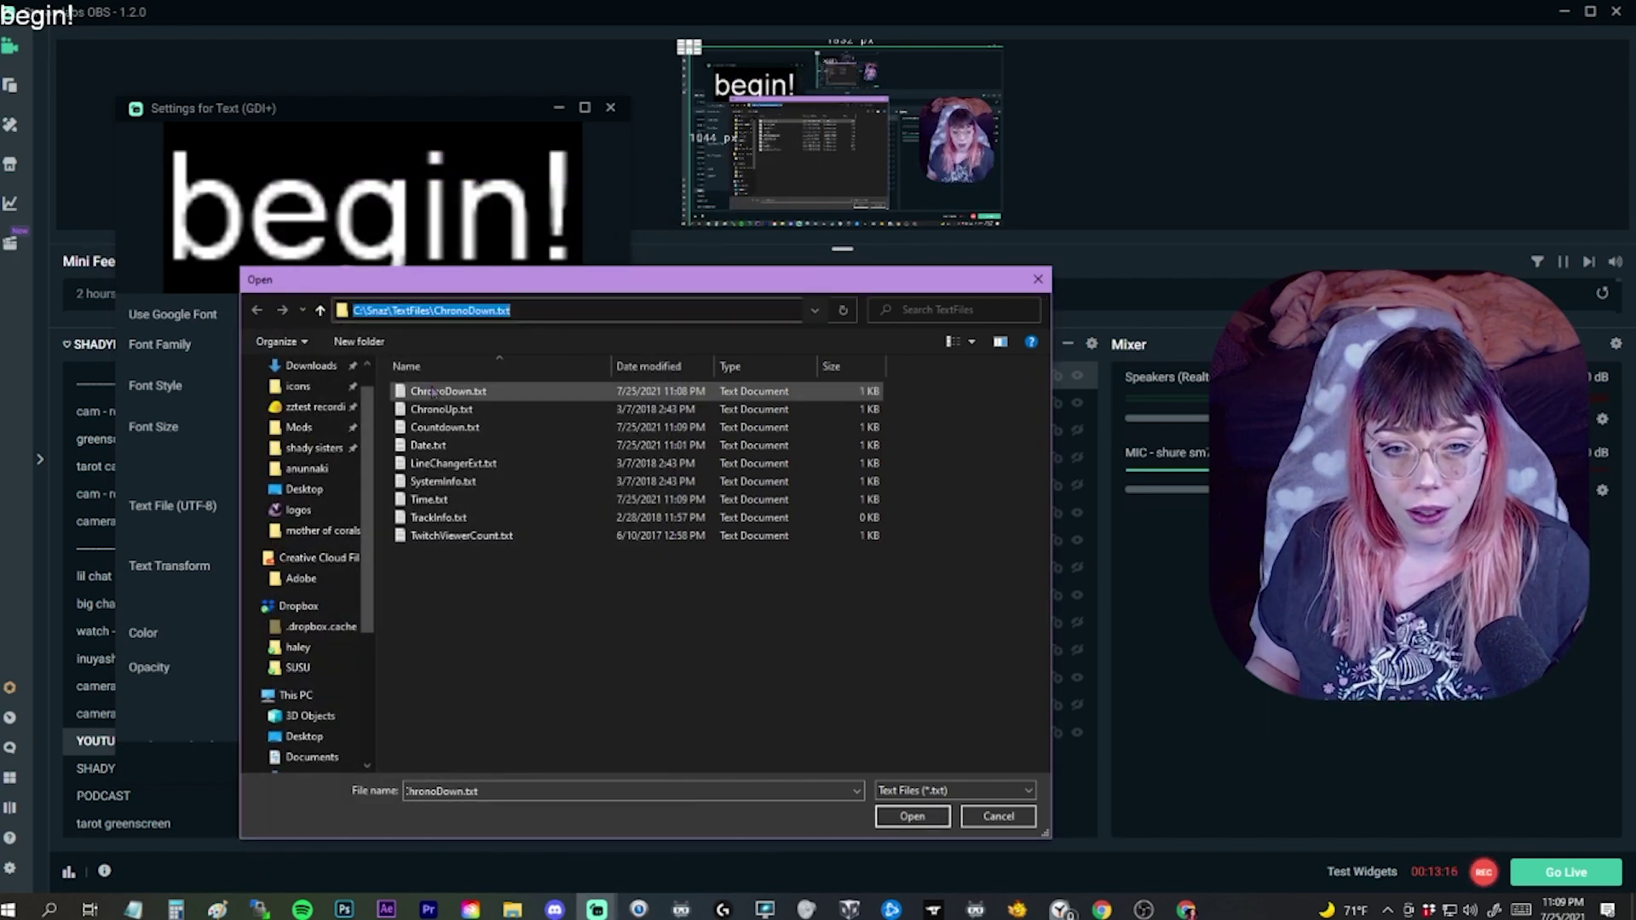
{"action": "double_click", "coordinate": [443, 310]}
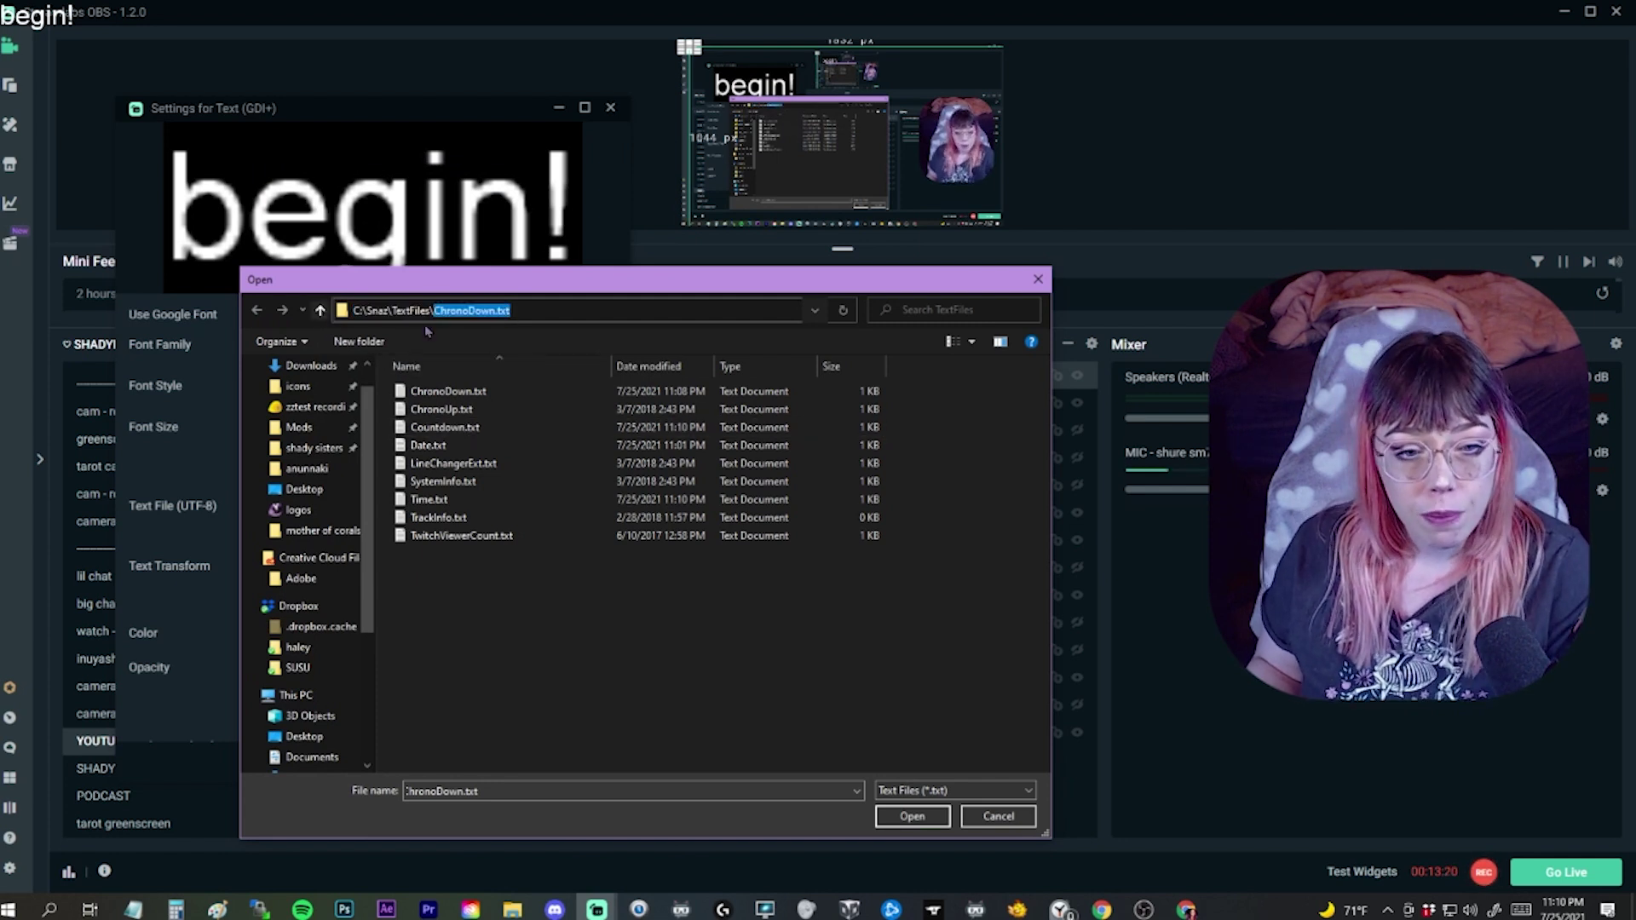
{"action": "key", "text": "BackSpace"}
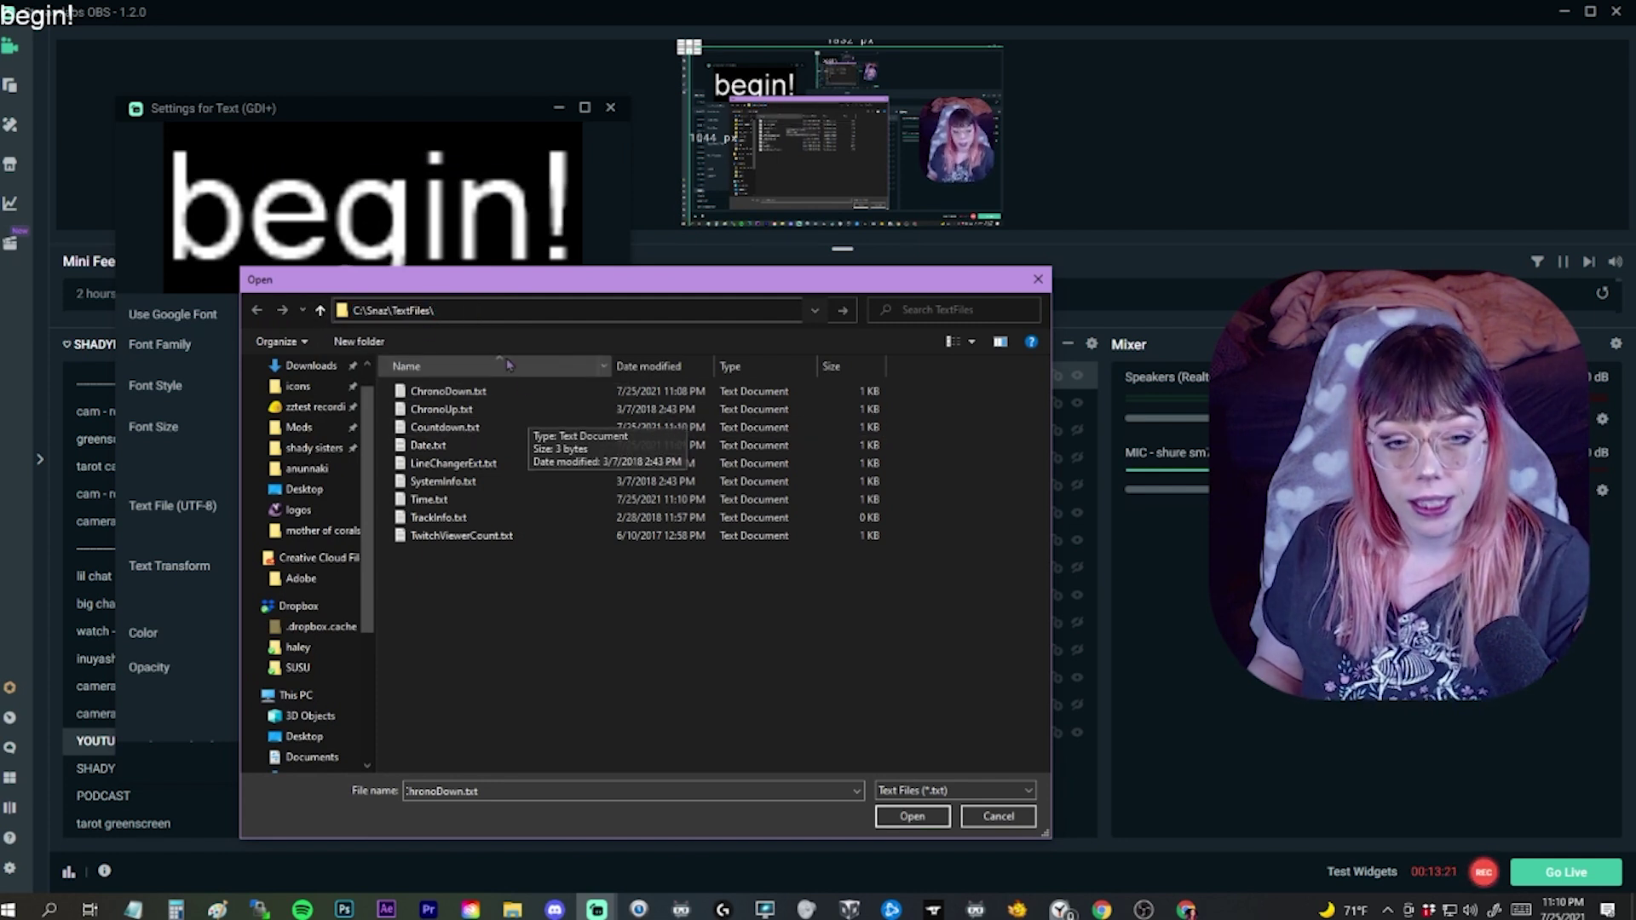
{"action": "double_click", "coordinate": [410, 310]}
{"action": "key", "text": "Return"}
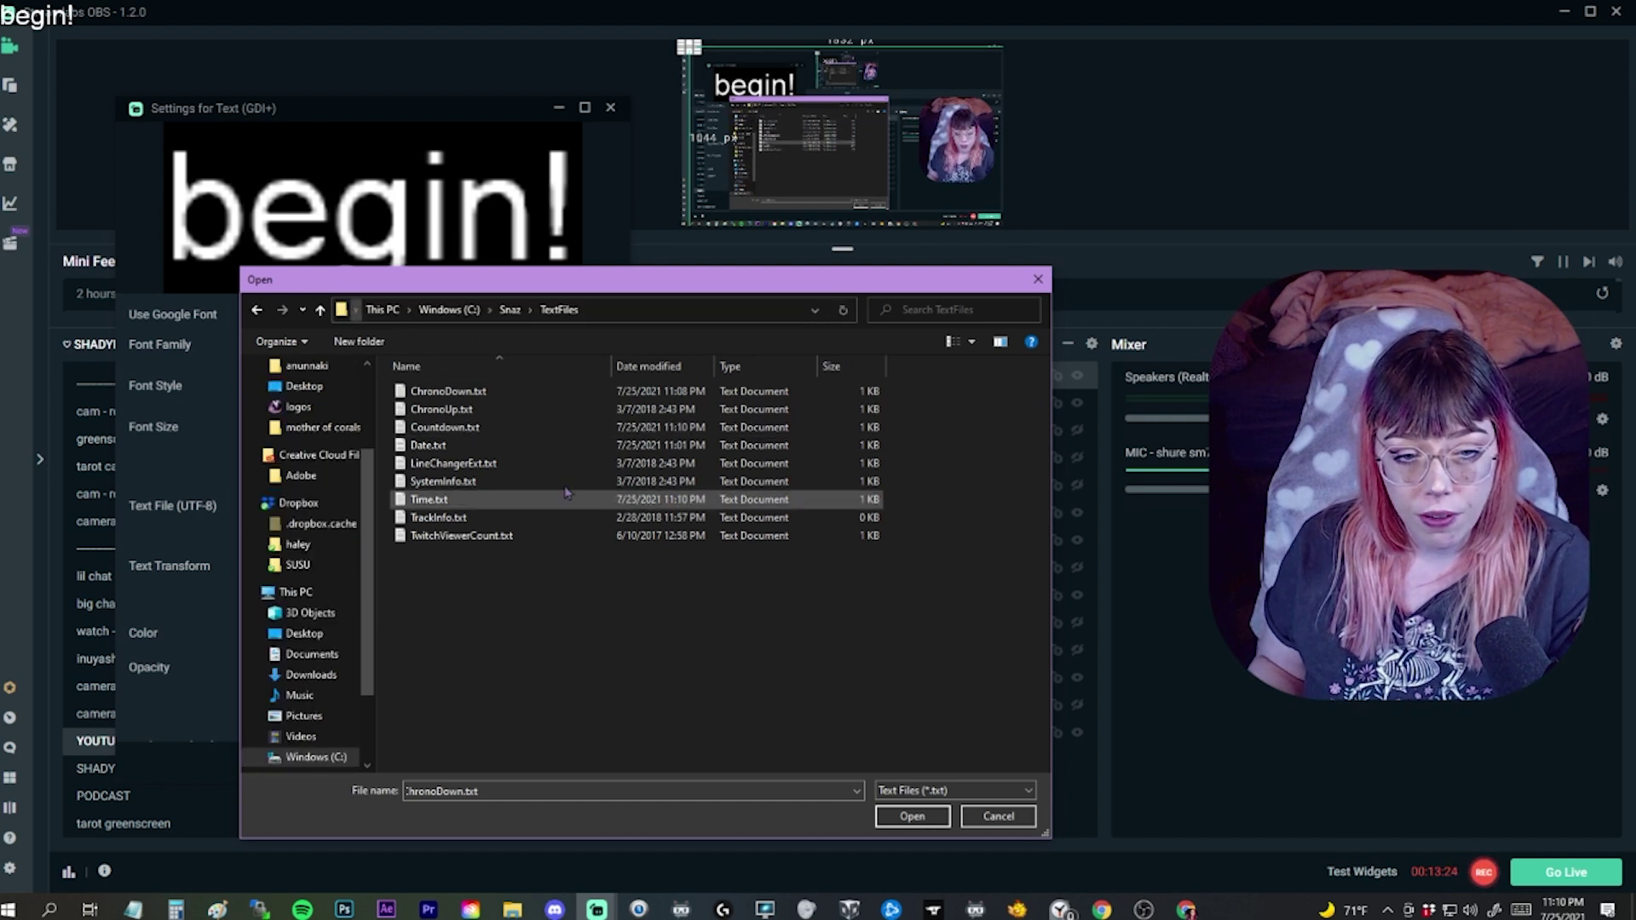
{"action": "left_click", "coordinate": [458, 395]}
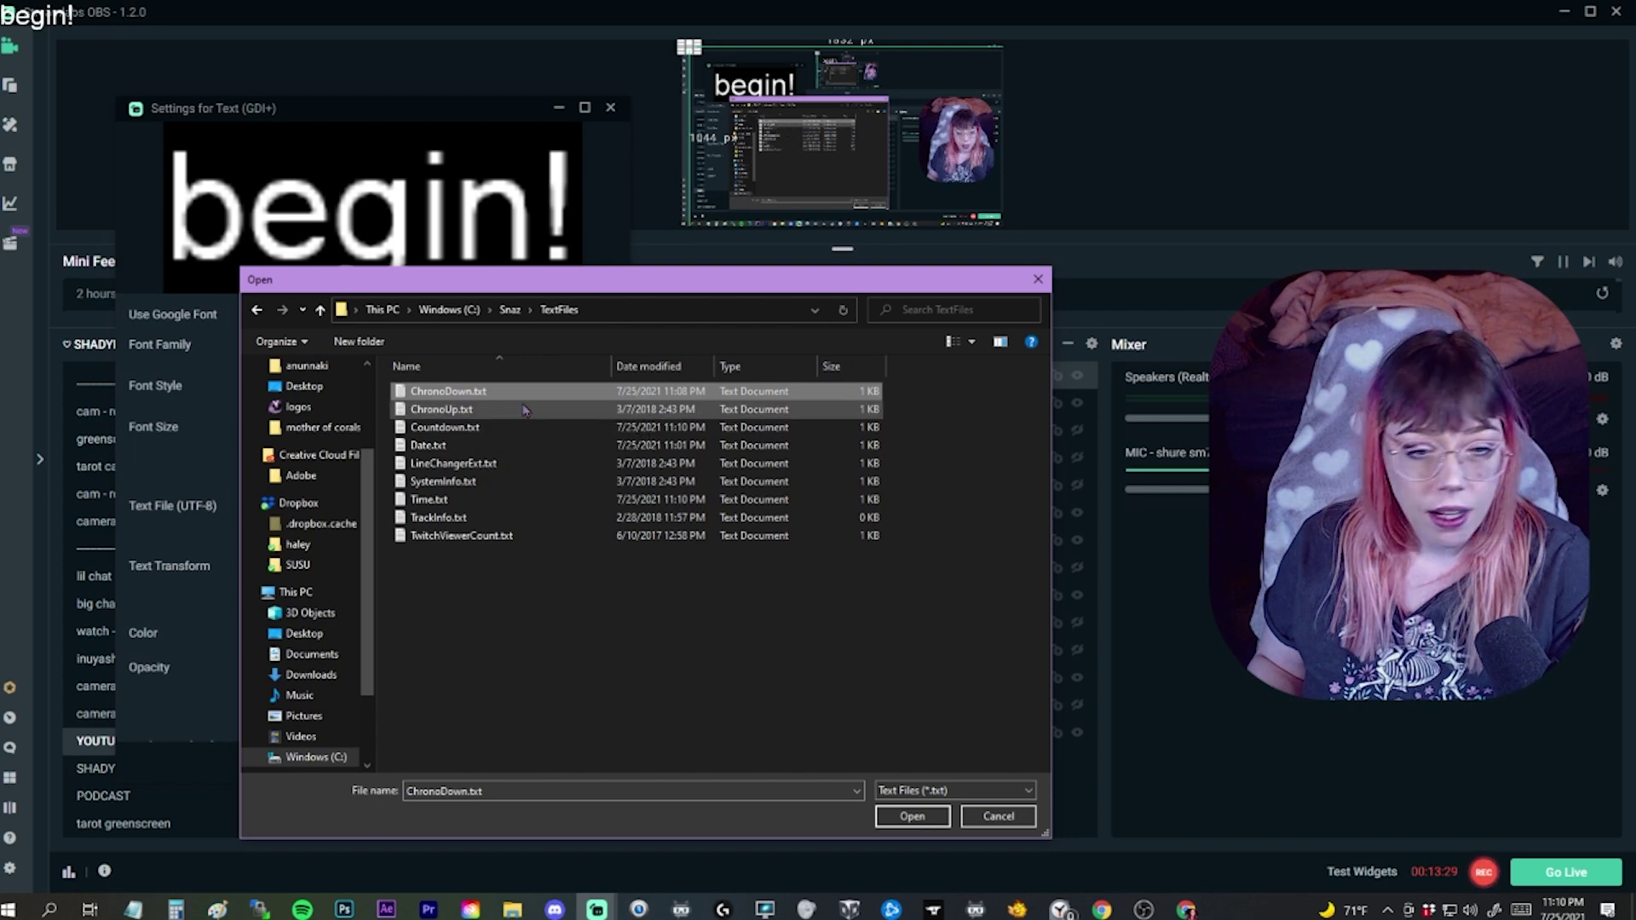
{"action": "left_click", "coordinate": [916, 817]}
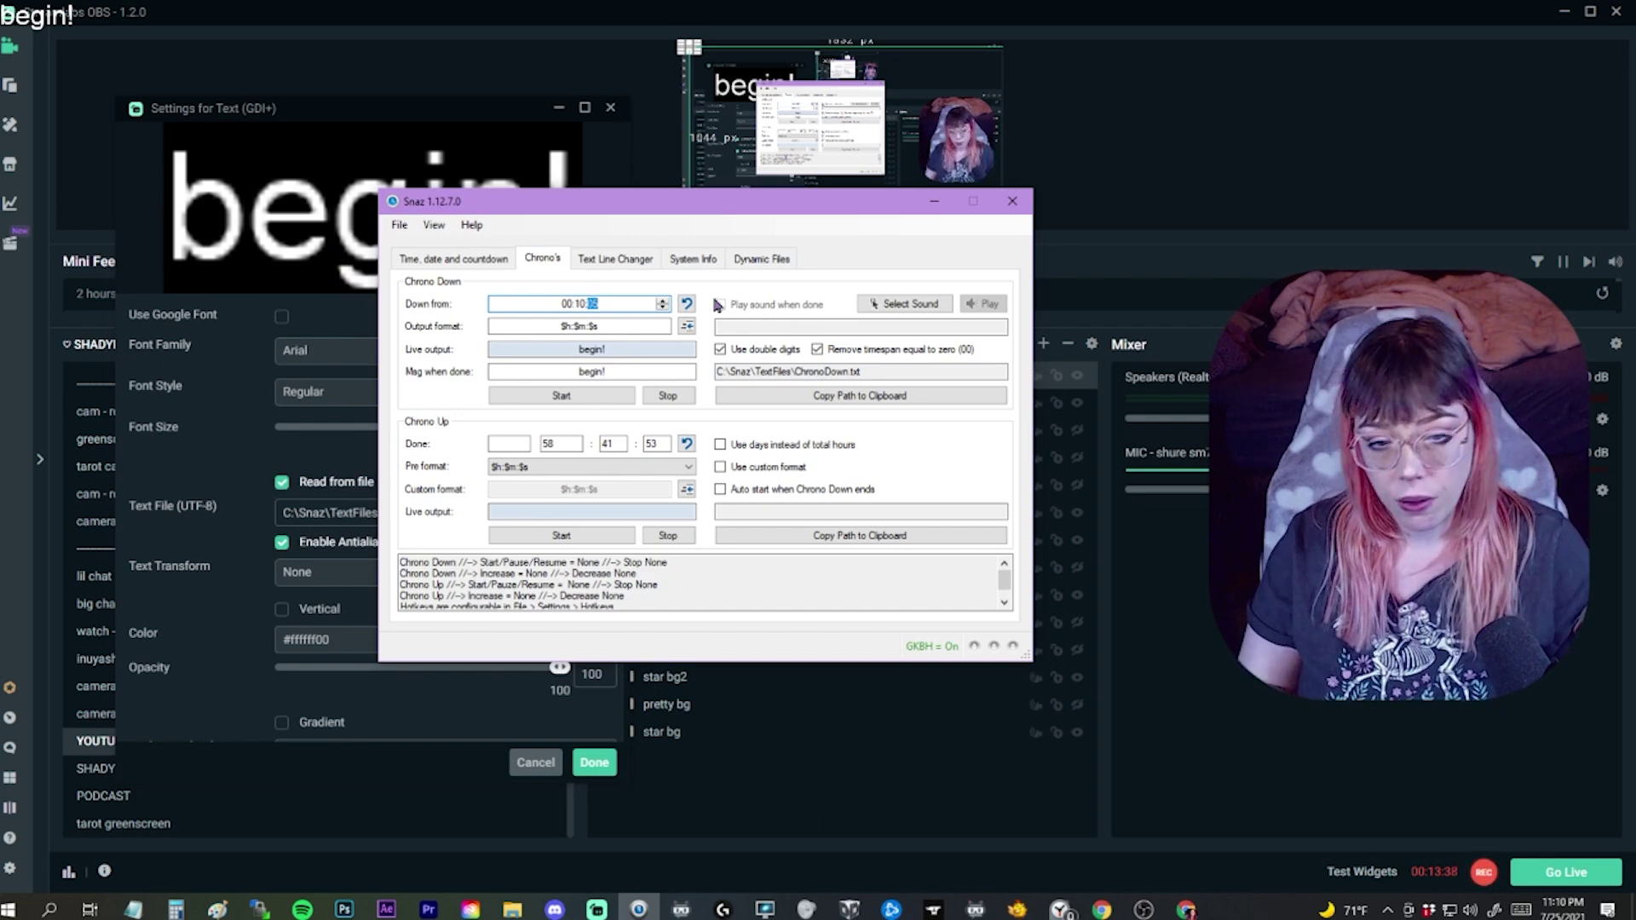
Step: Start the 10-minute Chrono Down timer in Snaz and return to the text source's settings in Streamlabs OBS
{"action": "left_click", "coordinate": [561, 396]}
{"action": "left_click", "coordinate": [304, 194]}
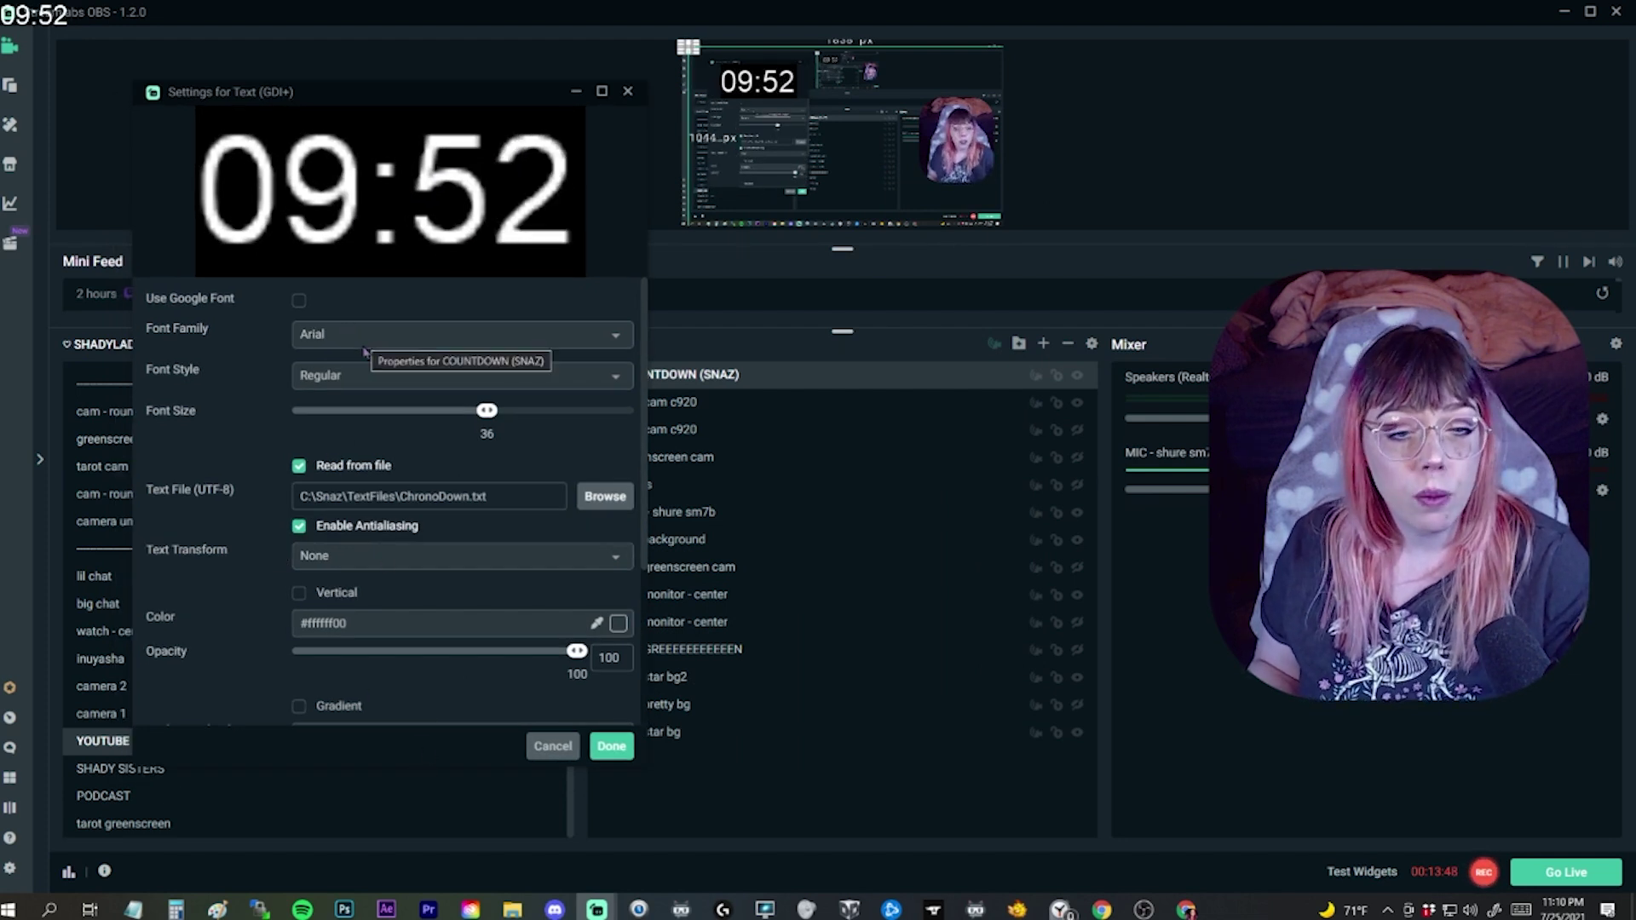
Step: Set the countdown text's font family to Big Snow, leaving Google fonts off, and look over the remaining text settings
{"action": "left_click", "coordinate": [298, 300]}
{"action": "left_click", "coordinate": [298, 301]}
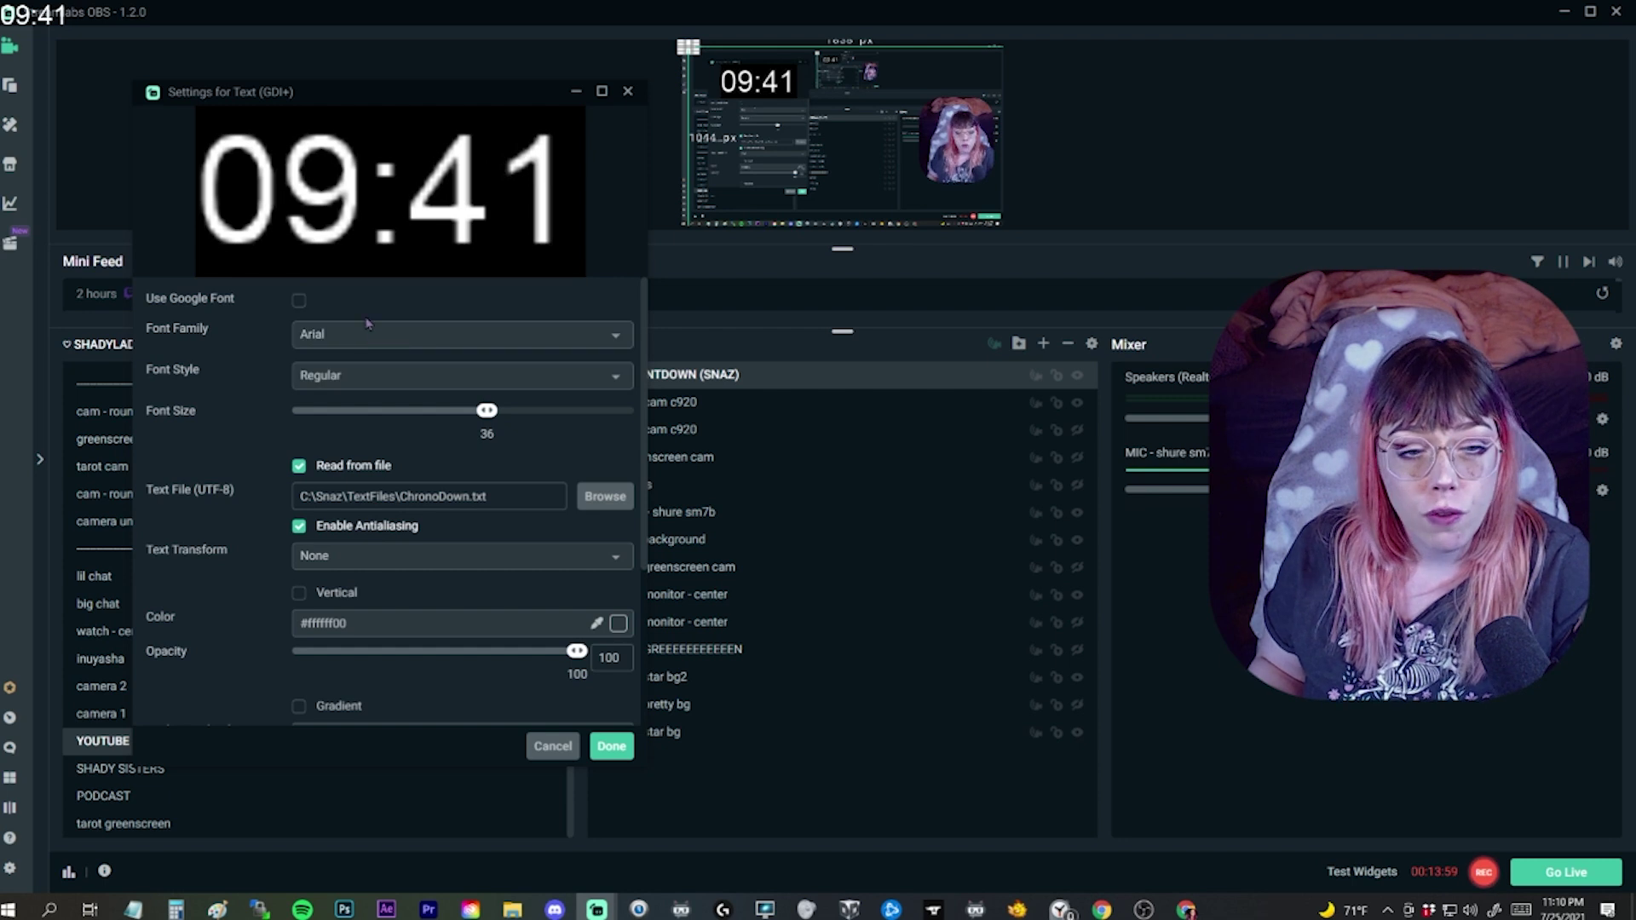
{"action": "left_click", "coordinate": [620, 340]}
{"action": "scroll", "coordinate": [402, 503], "scroll_direction": "up", "scroll_amount": 5}
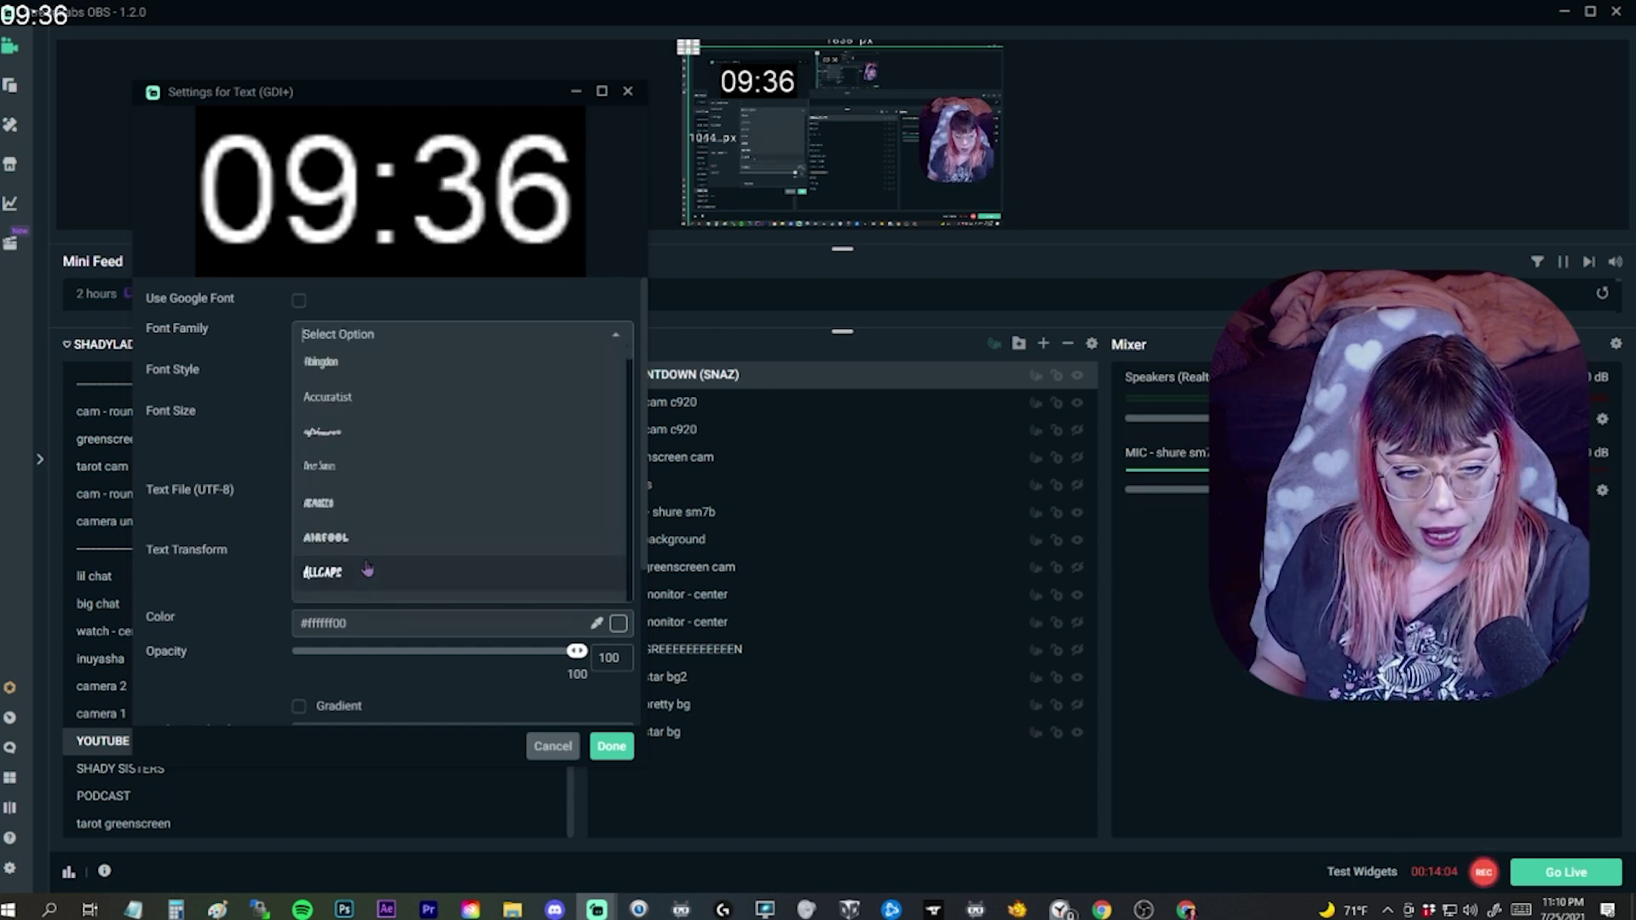
{"action": "scroll", "coordinate": [401, 520], "scroll_direction": "down", "scroll_amount": 3}
{"action": "left_click", "coordinate": [345, 372]}
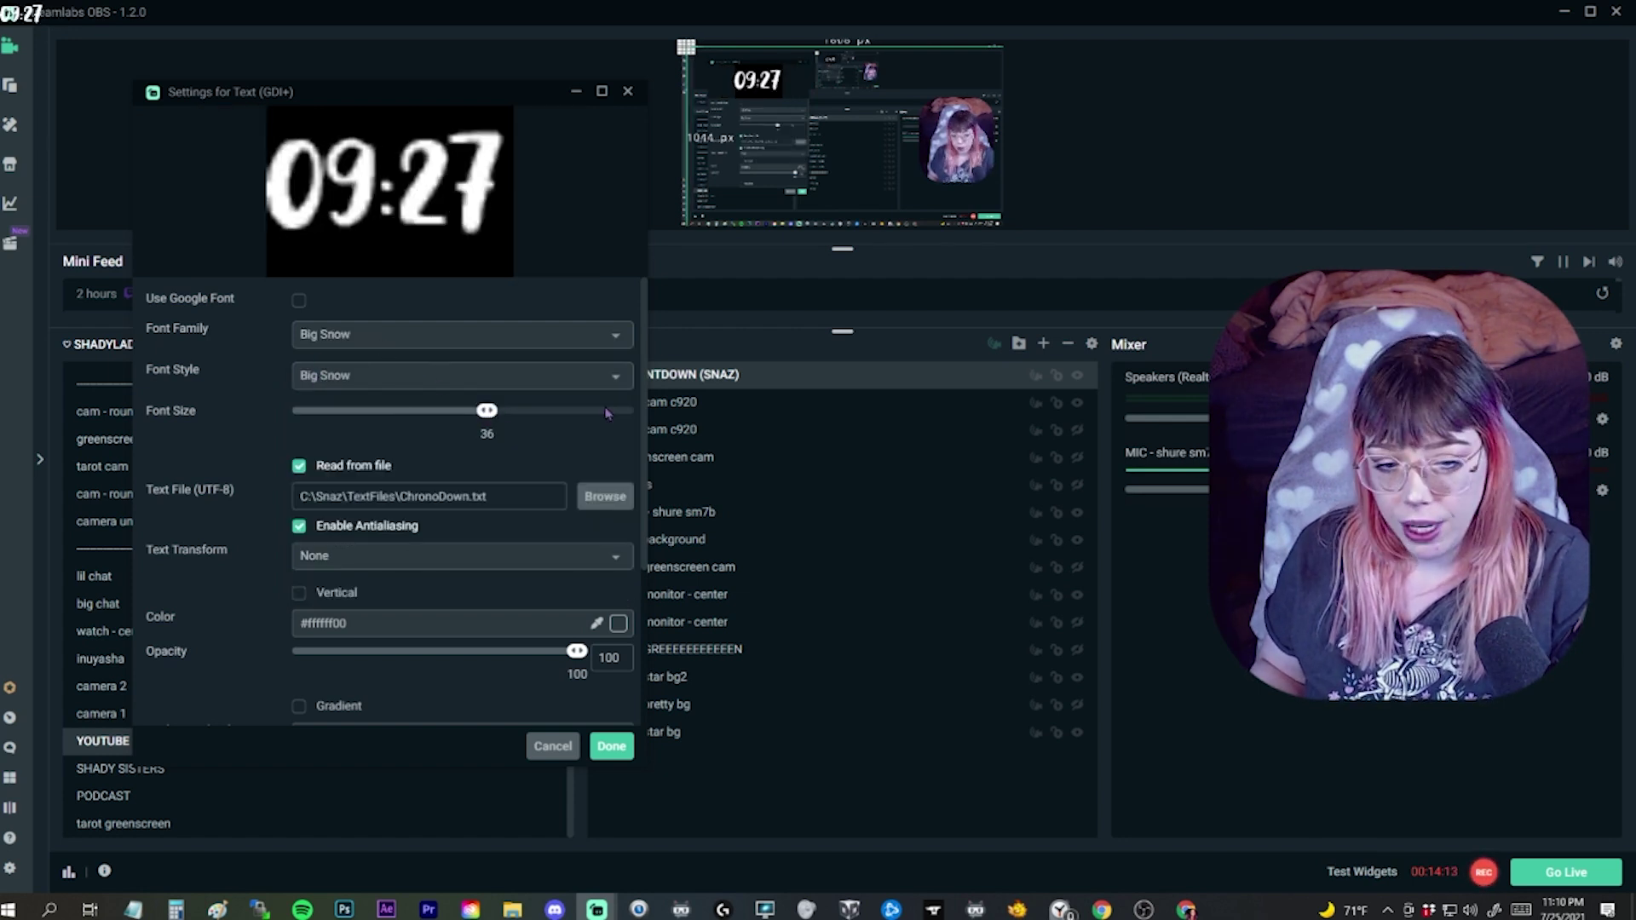
{"action": "scroll", "coordinate": [607, 413], "scroll_direction": "down", "scroll_amount": 4}
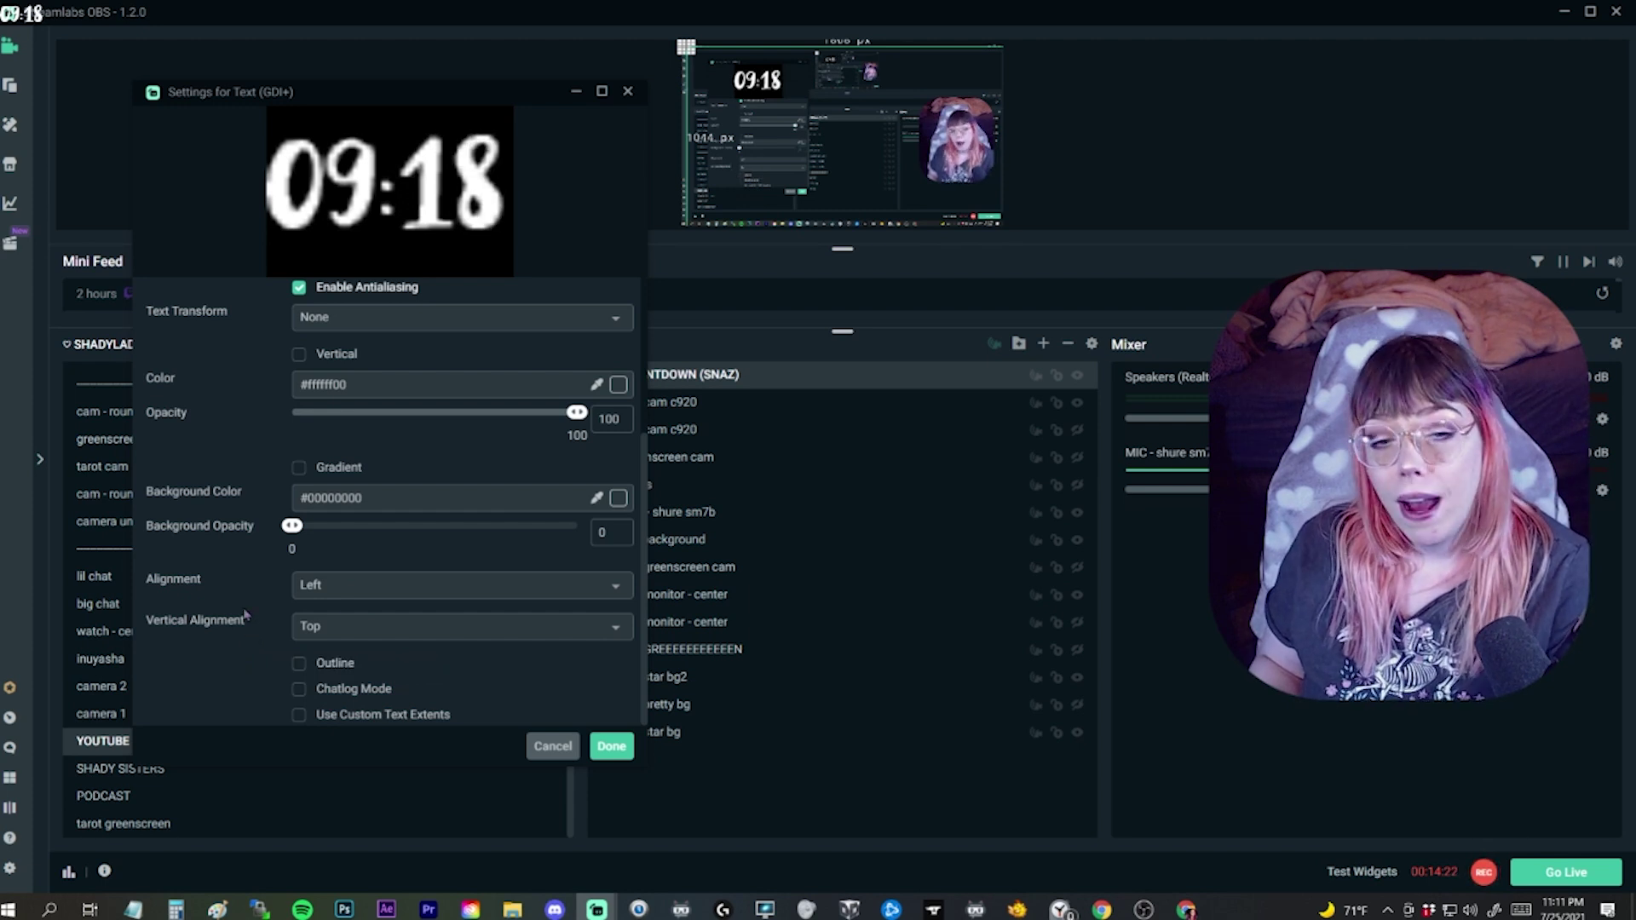
Step: Apply the countdown's text settings, then enlarge the COUNTDOWN (SNAZ) source and move it toward the middle of the canvas
{"action": "scroll", "coordinate": [268, 517], "scroll_direction": "up", "scroll_amount": 3}
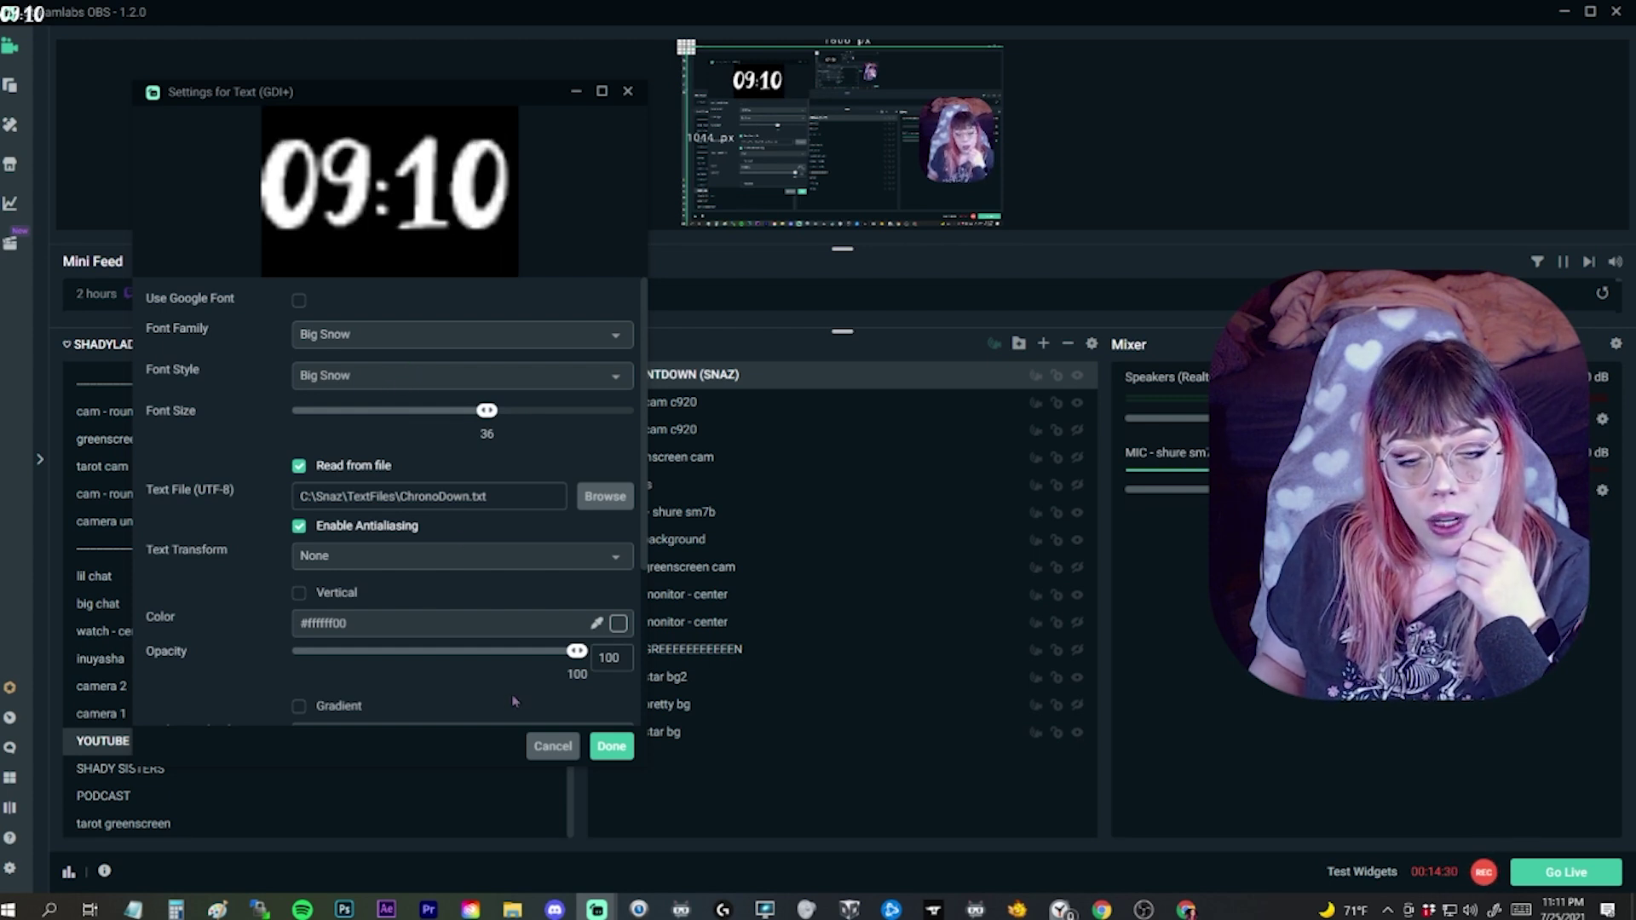
{"action": "left_click", "coordinate": [612, 747]}
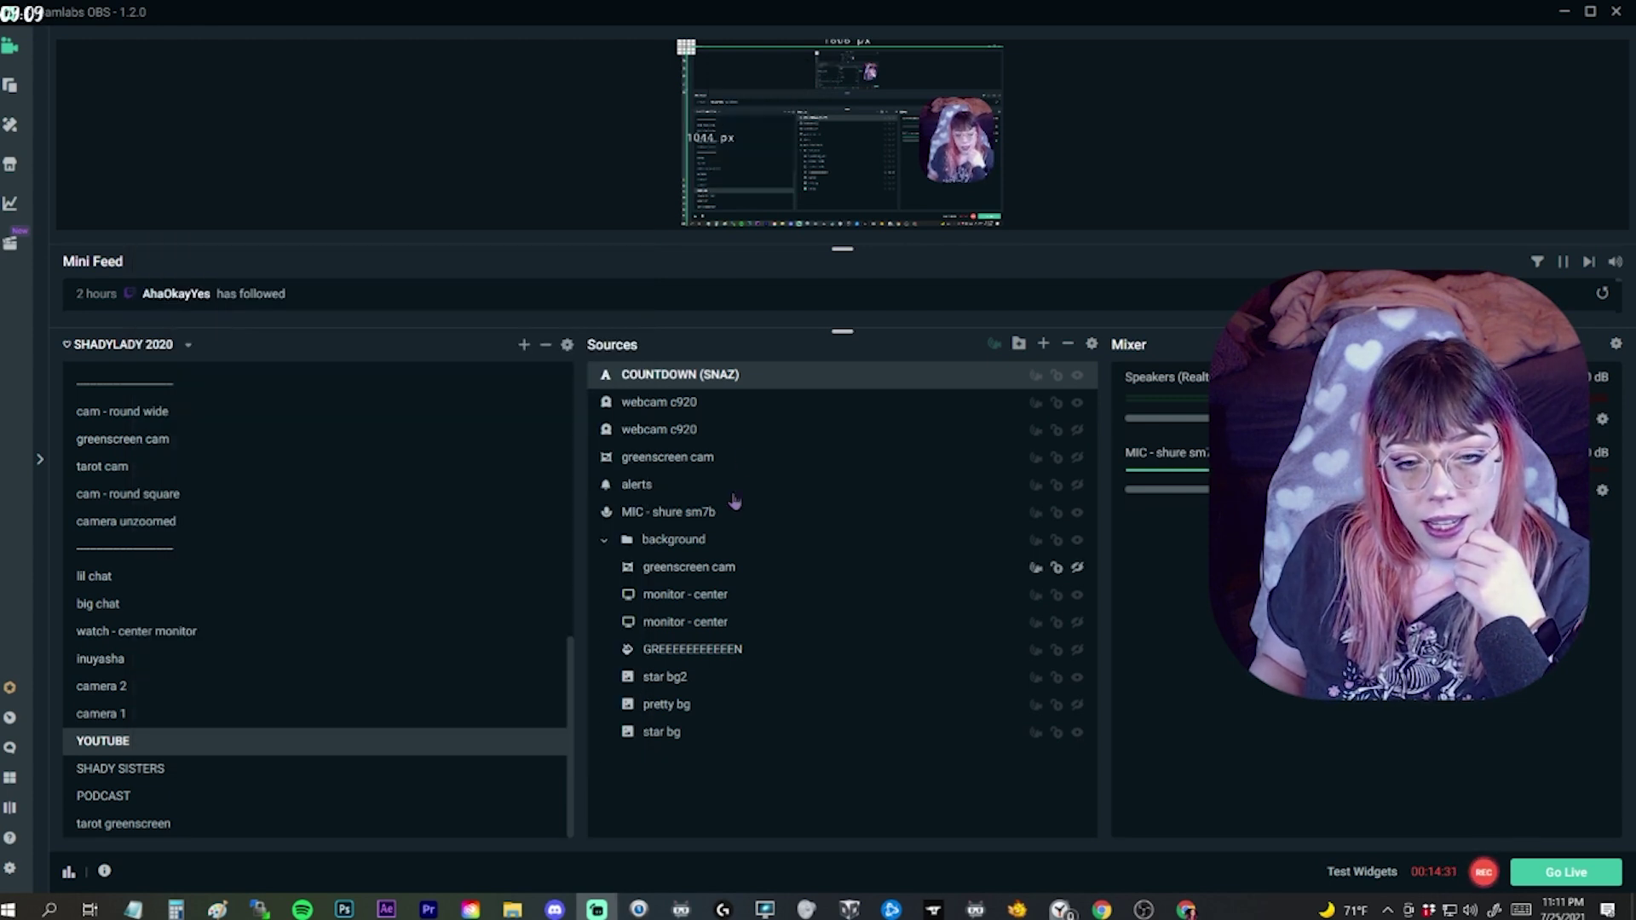
{"action": "left_click", "coordinate": [746, 398]}
{"action": "left_click", "coordinate": [750, 380]}
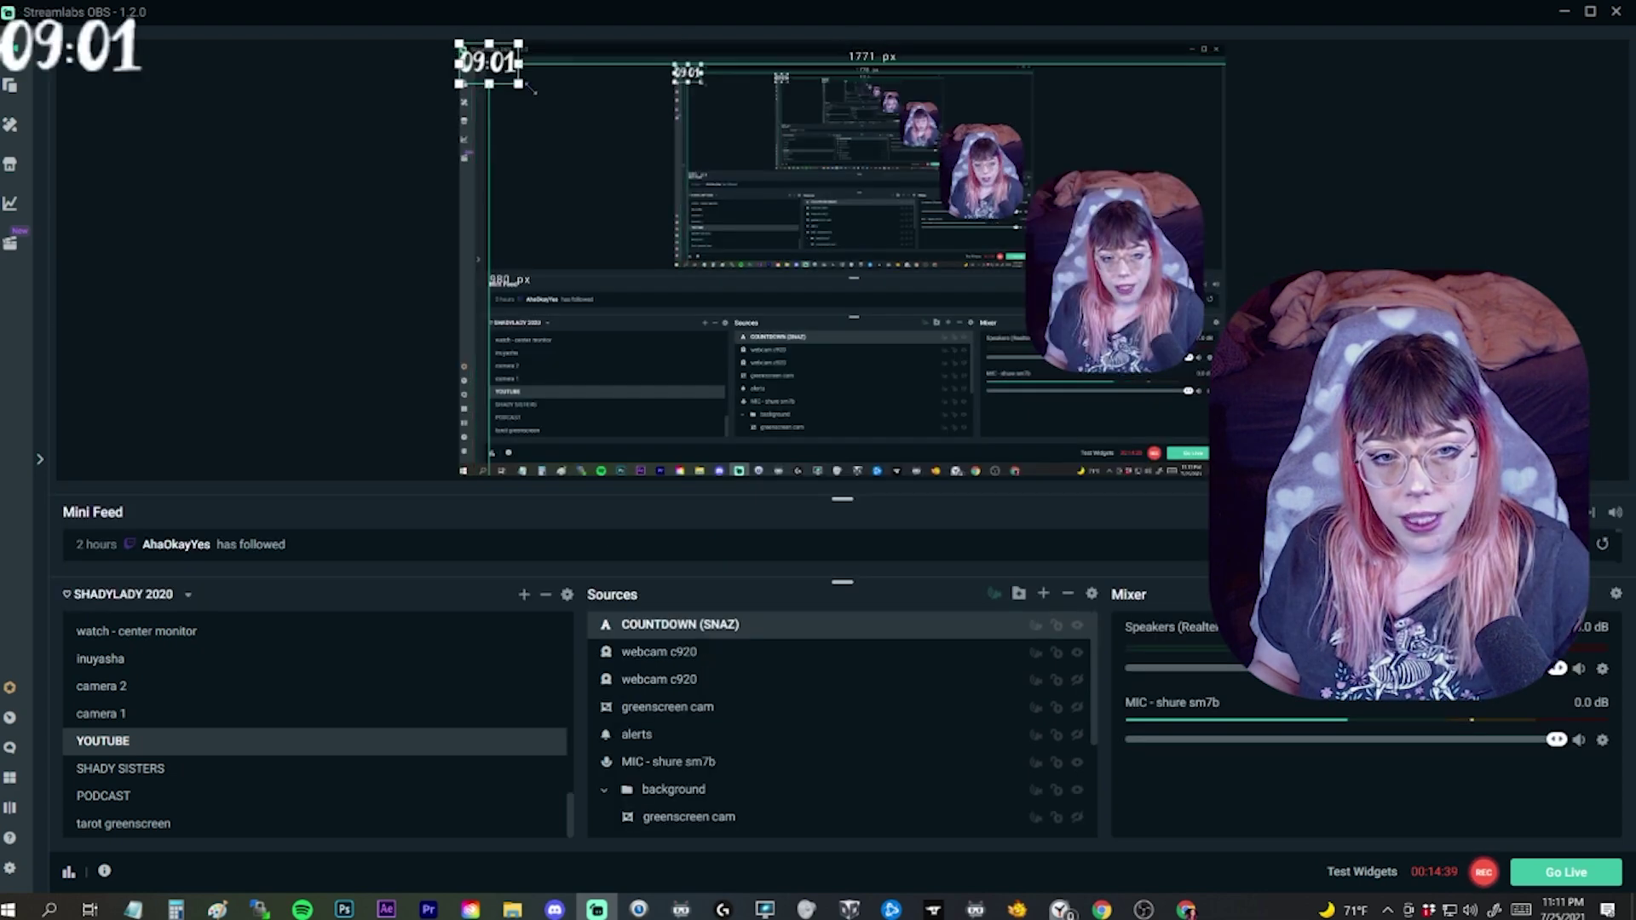
{"action": "left_click_drag", "start_coordinate": [530, 89], "coordinate": [818, 150]}
{"action": "left_click_drag", "start_coordinate": [646, 160], "coordinate": [707, 296]}
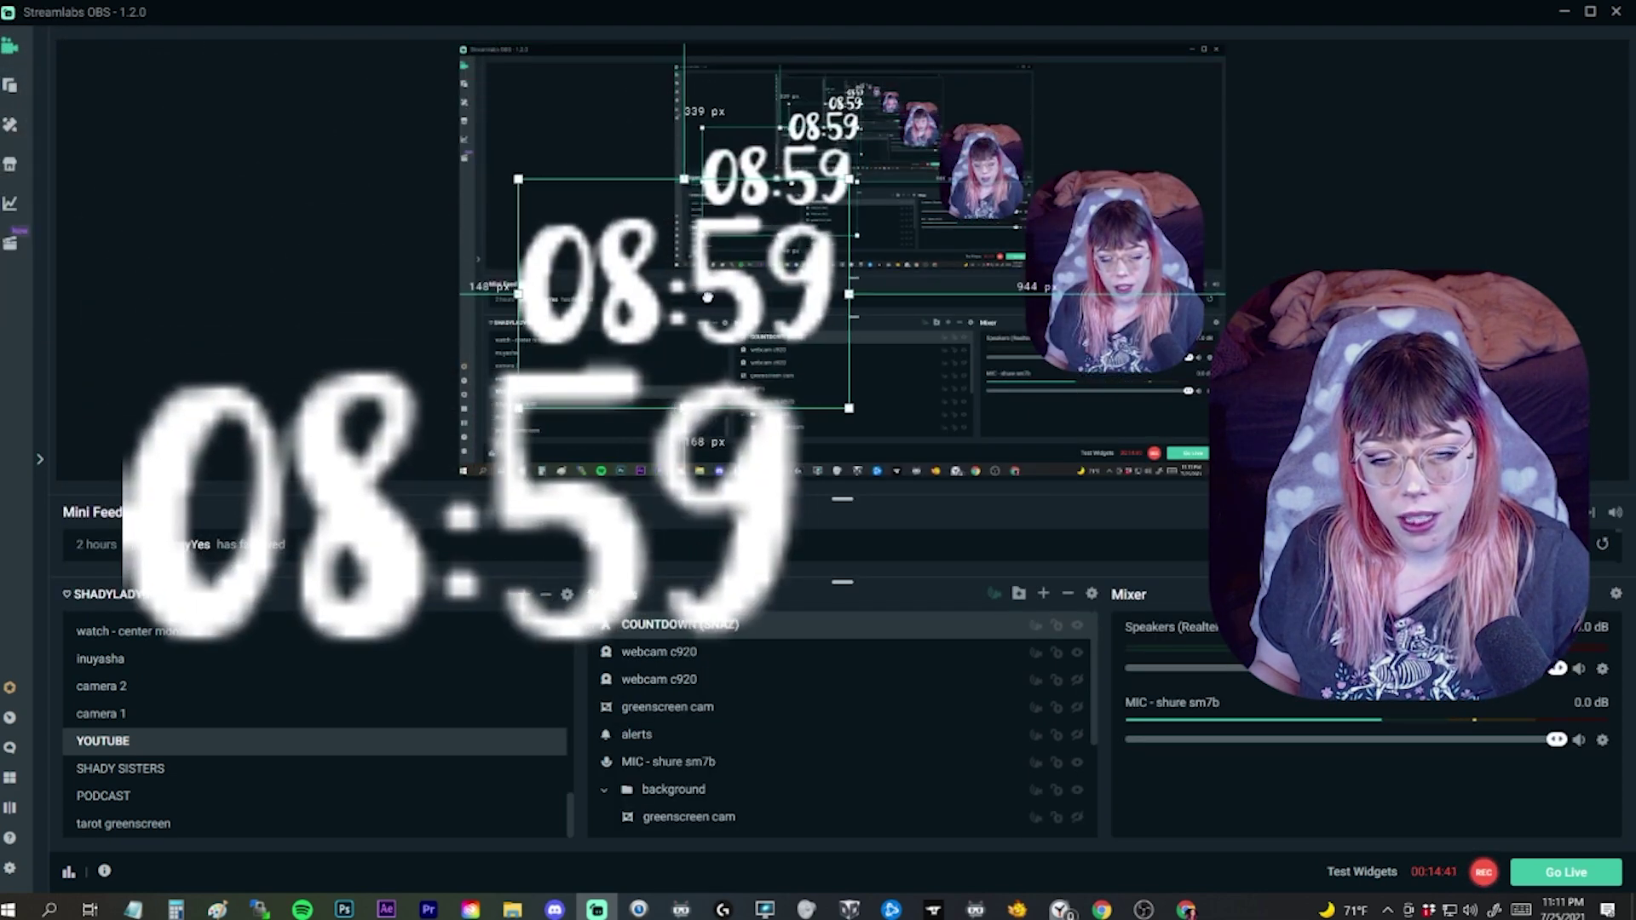
Step: Raise the COUNTDOWN (SNAZ) source's font size to the maximum and rescale the oversized text to fit inside the canvas
{"action": "right_click", "coordinate": [769, 630]}
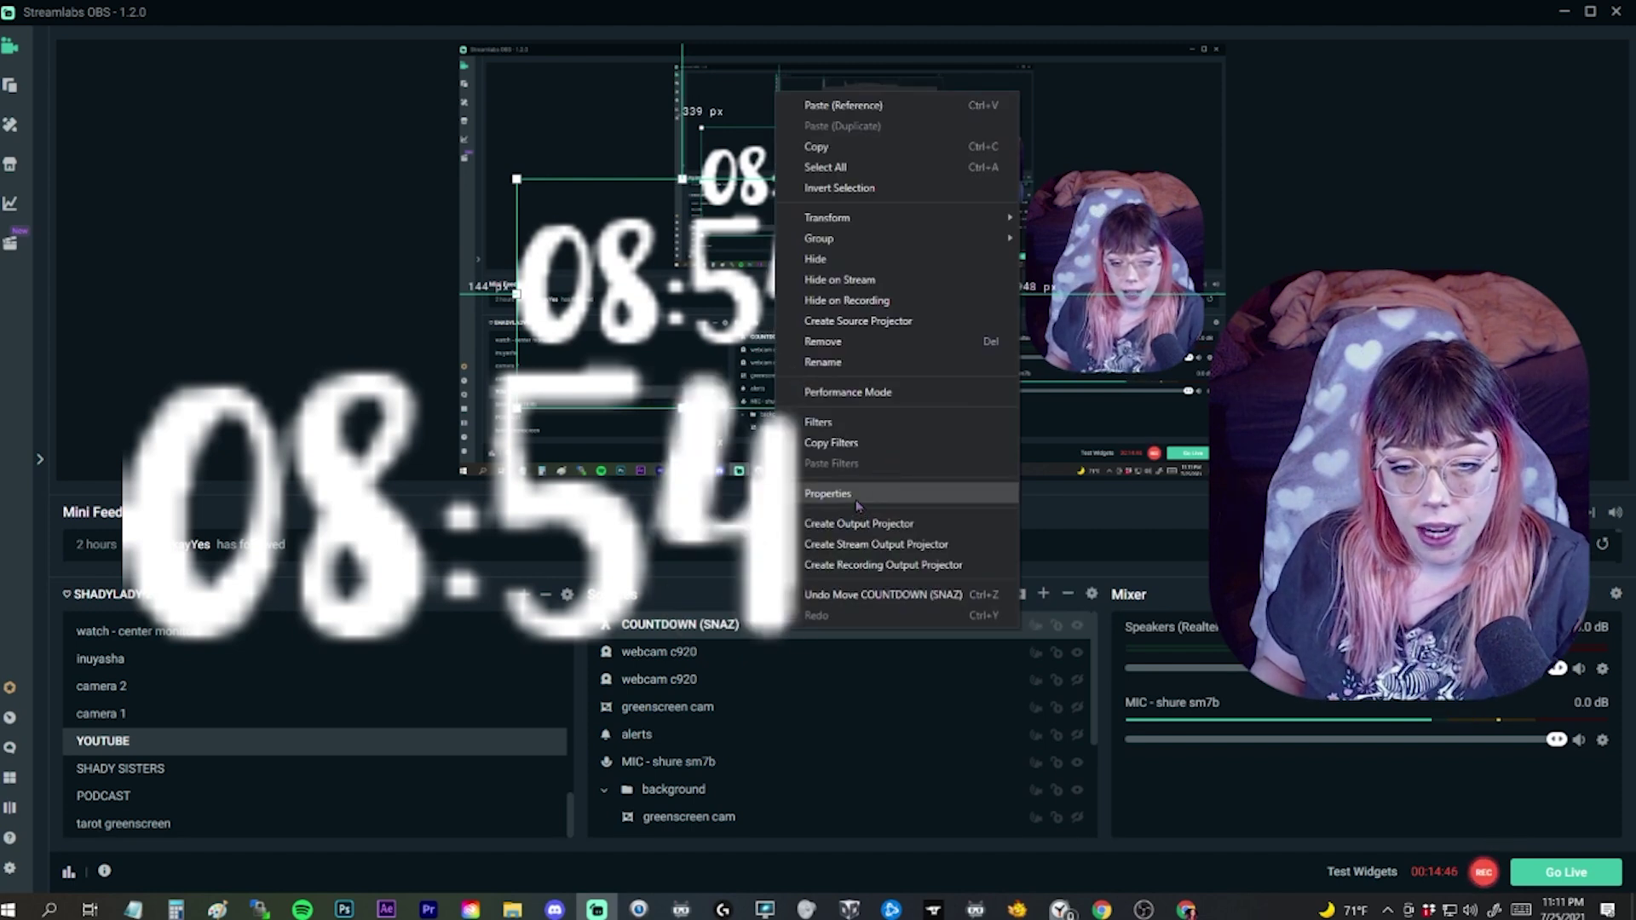
{"action": "left_click", "coordinate": [811, 503]}
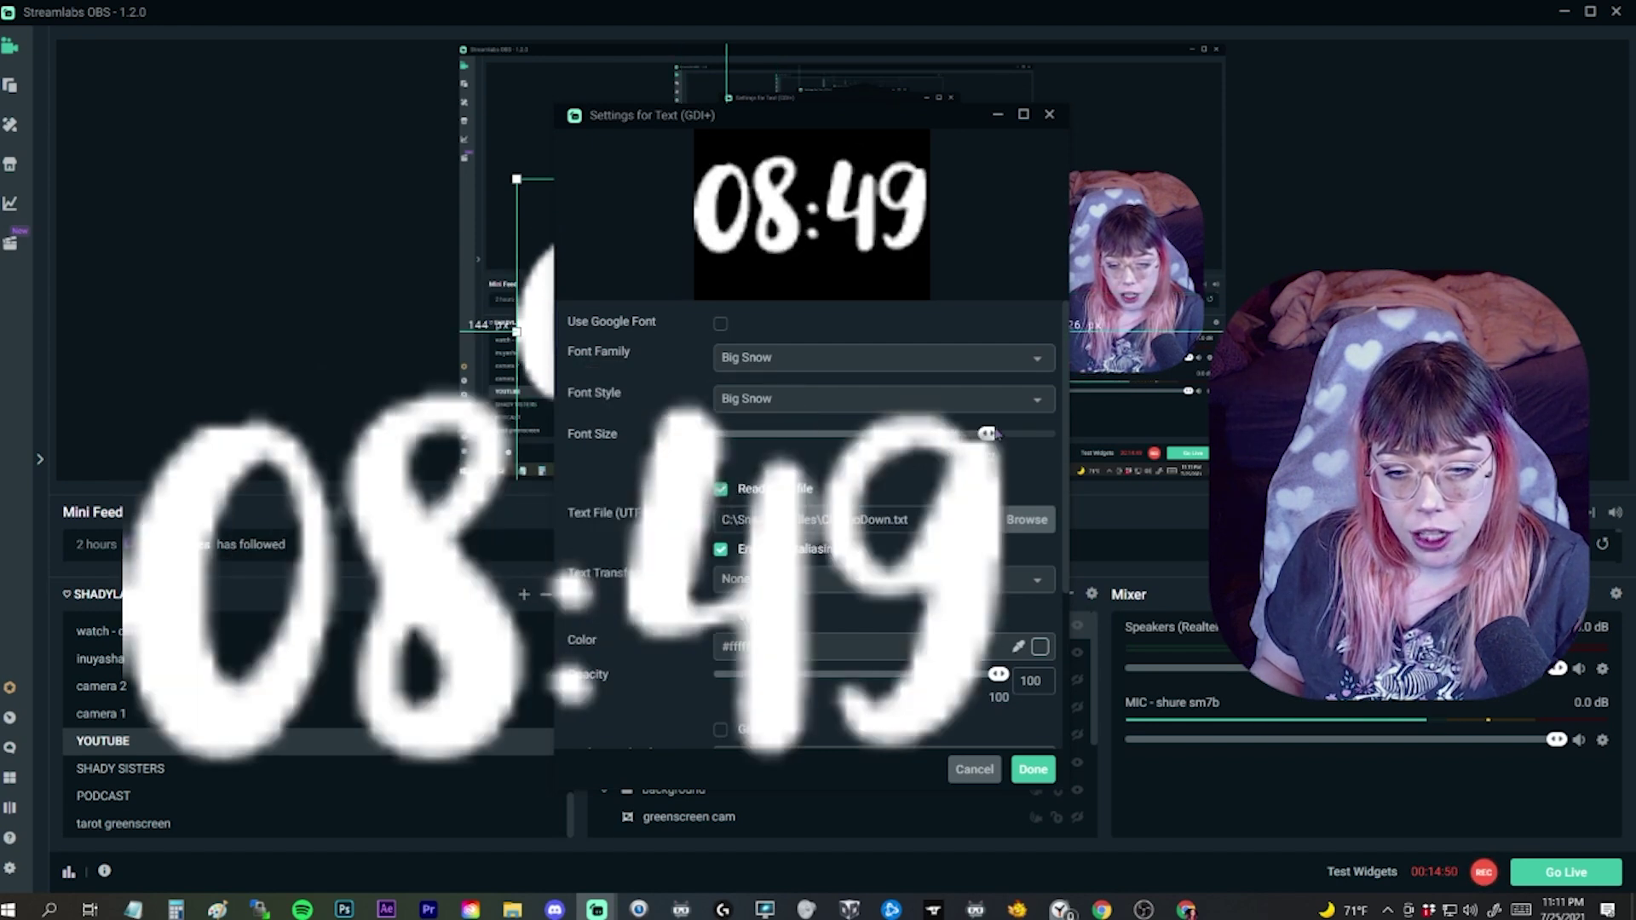
{"action": "left_click_drag", "start_coordinate": [990, 434], "coordinate": [1066, 446]}
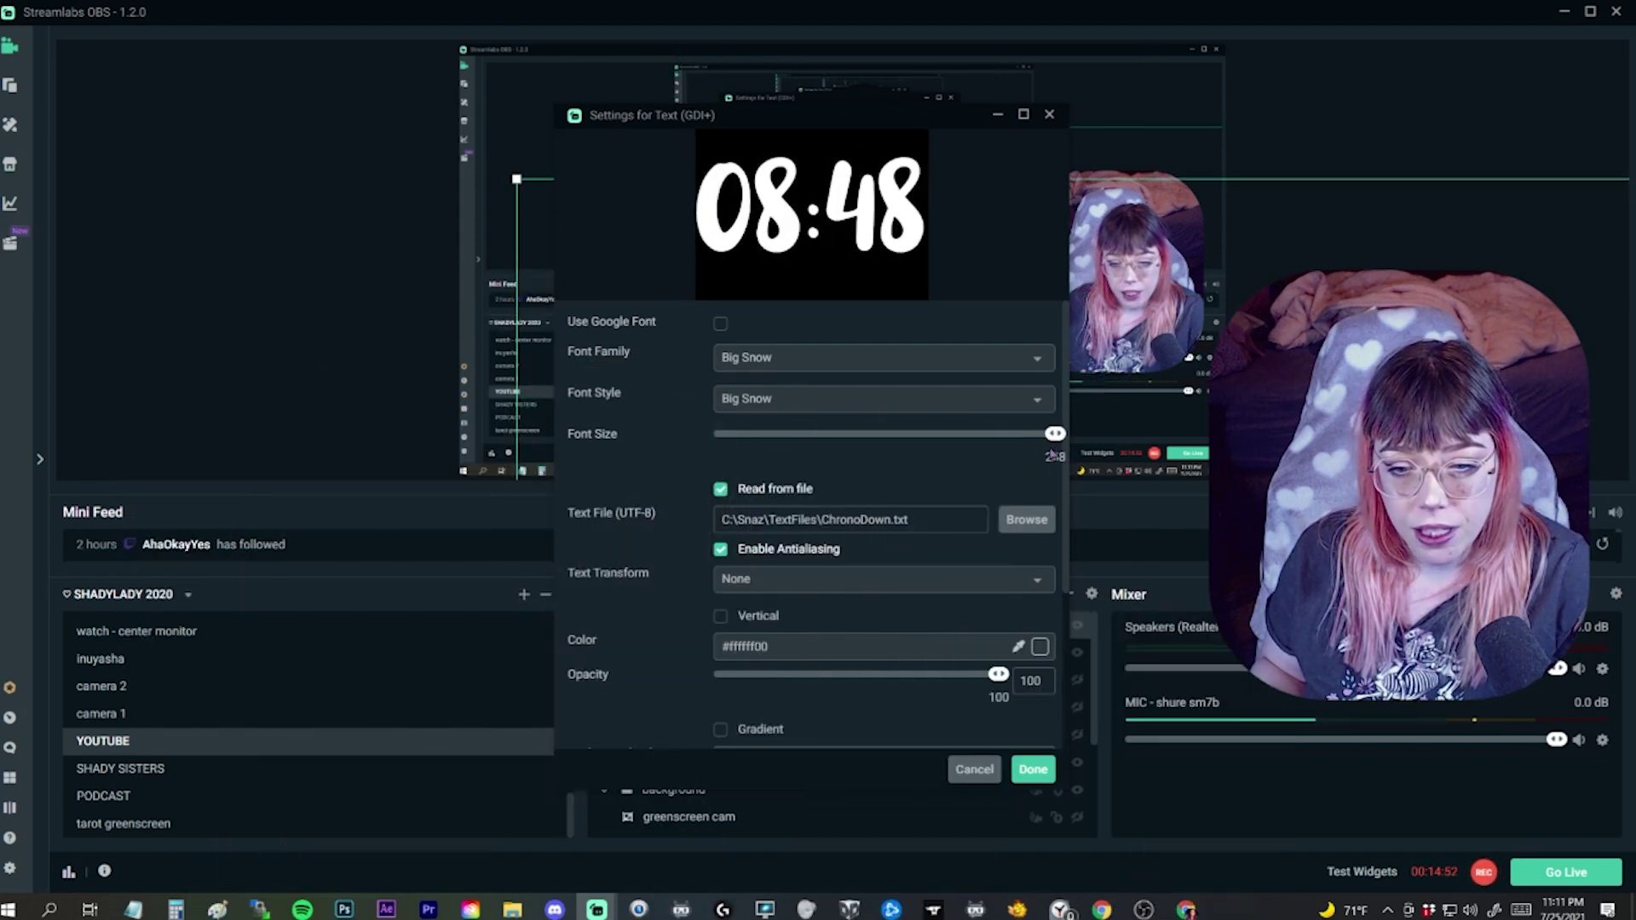
{"action": "left_click", "coordinate": [1031, 769]}
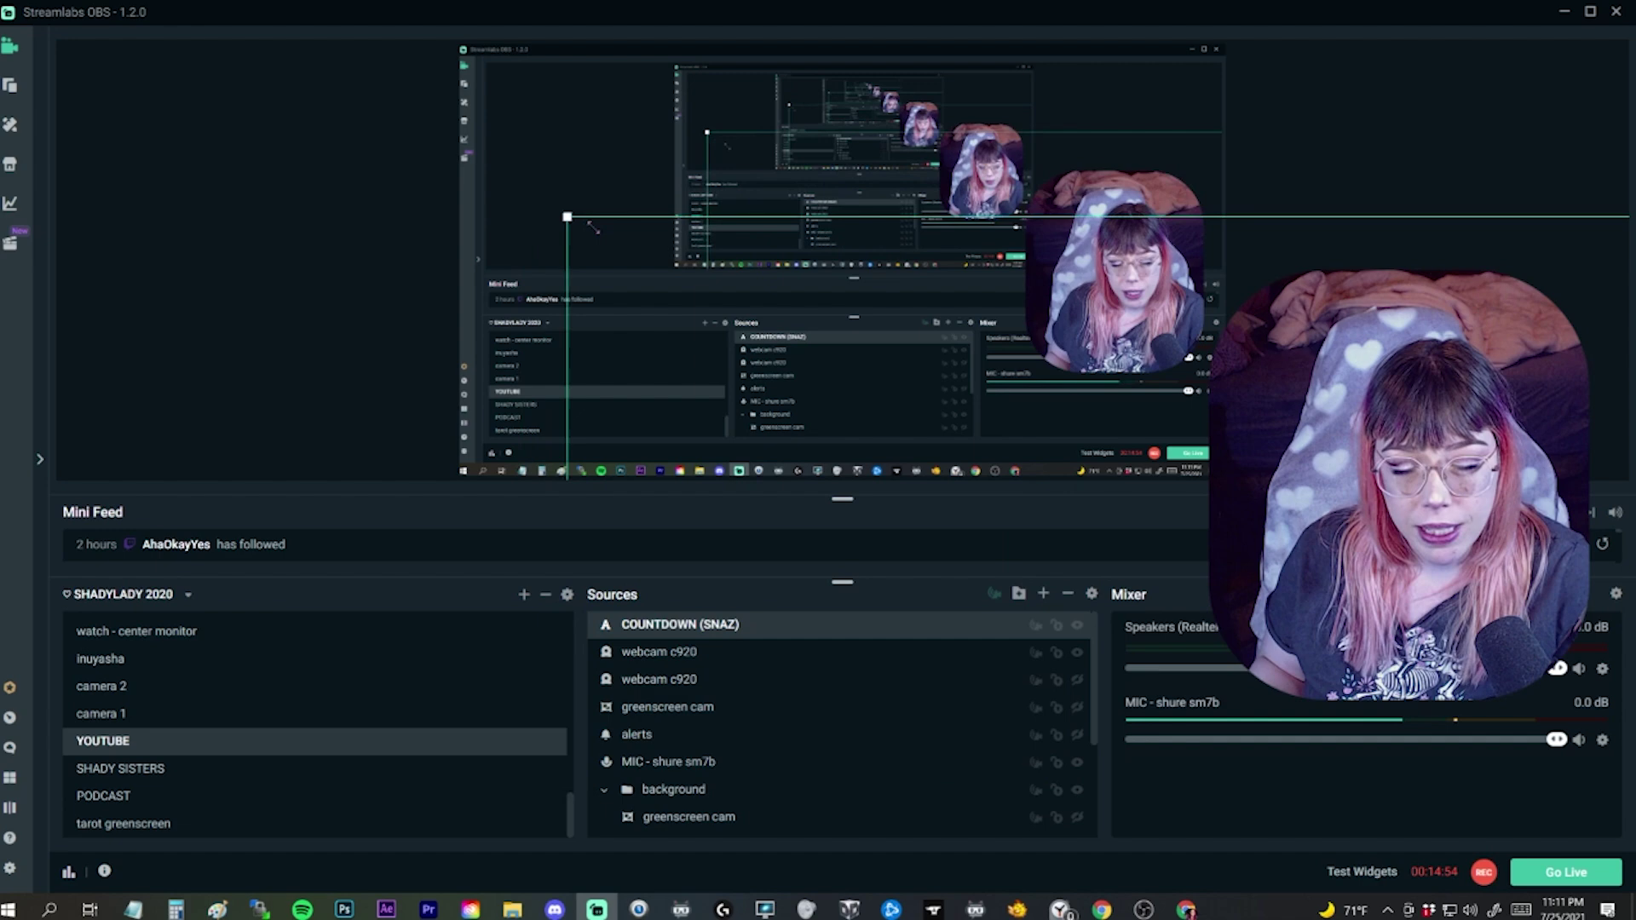
{"action": "left_click_drag", "start_coordinate": [735, 275], "coordinate": [960, 439]}
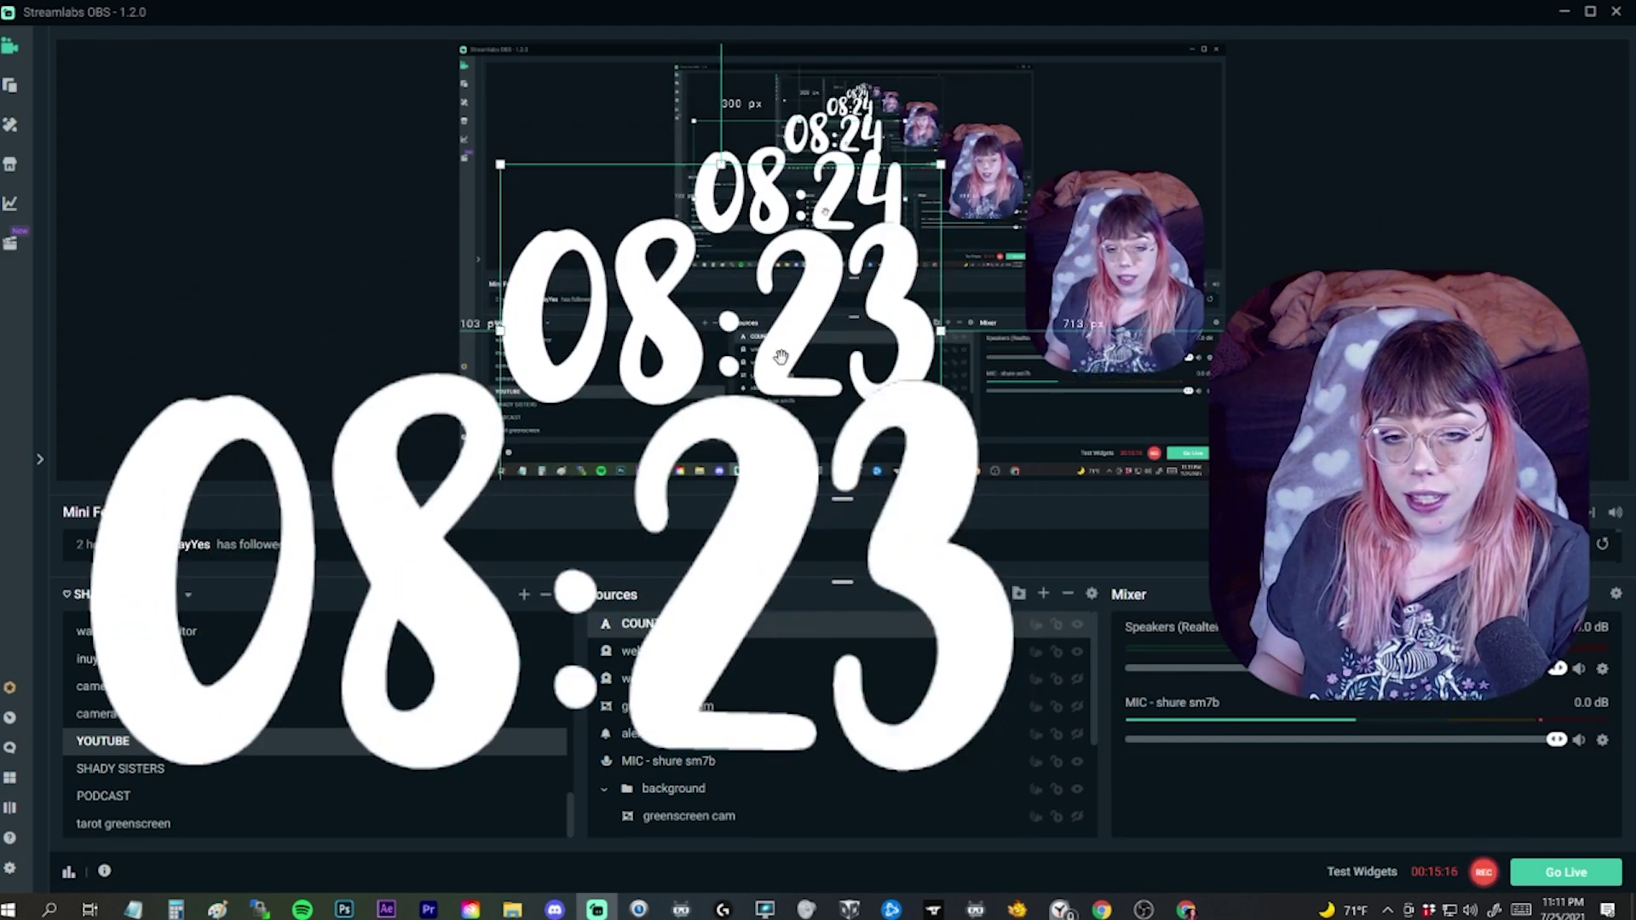
{"action": "left_click", "coordinate": [852, 623]}
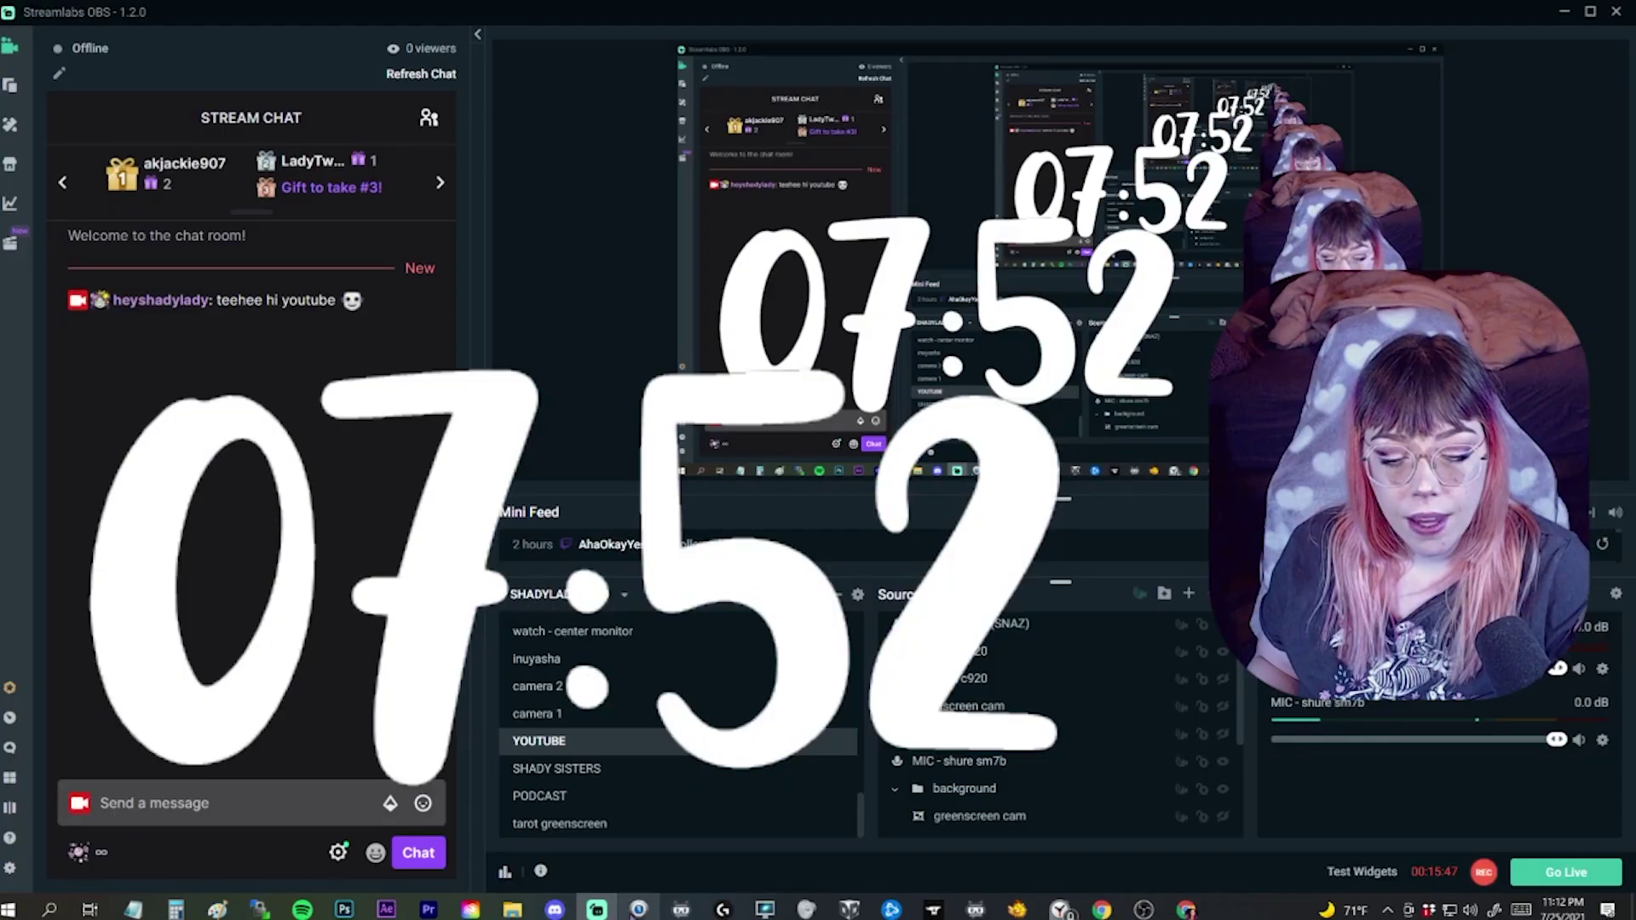
Step: Switch to Snaz and set the Chrono Down finish message to "wahoo lets stream friends!"
{"action": "left_click", "coordinate": [639, 909]}
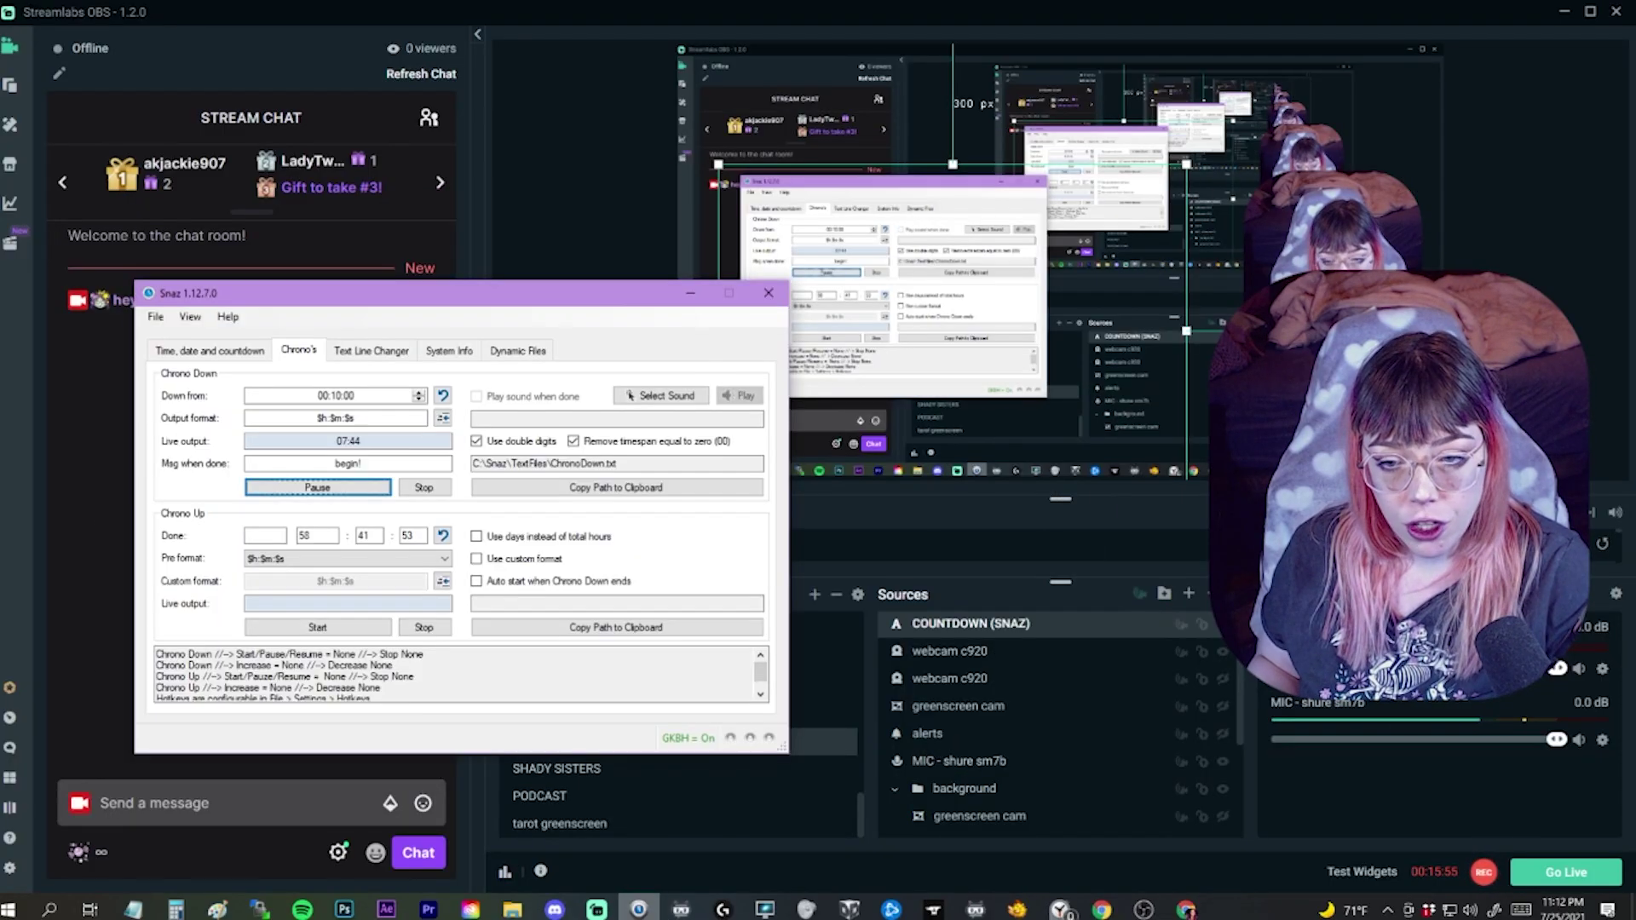
{"action": "left_click_drag", "start_coordinate": [482, 309], "coordinate": [513, 266]}
{"action": "left_click", "coordinate": [411, 419]}
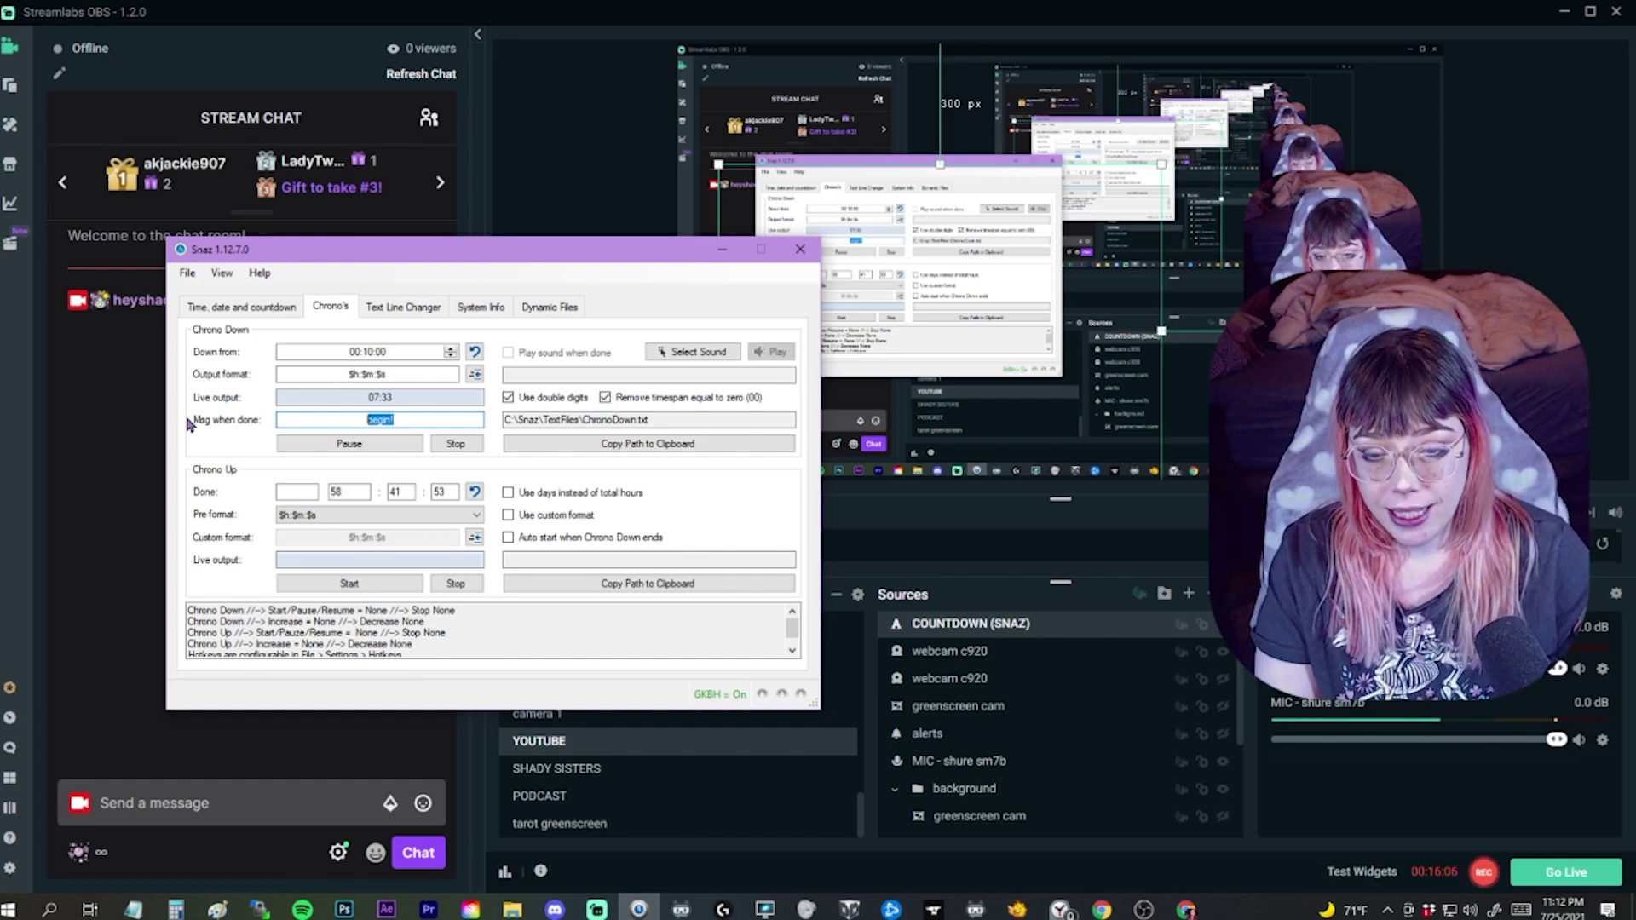
{"action": "type", "text": "o "}
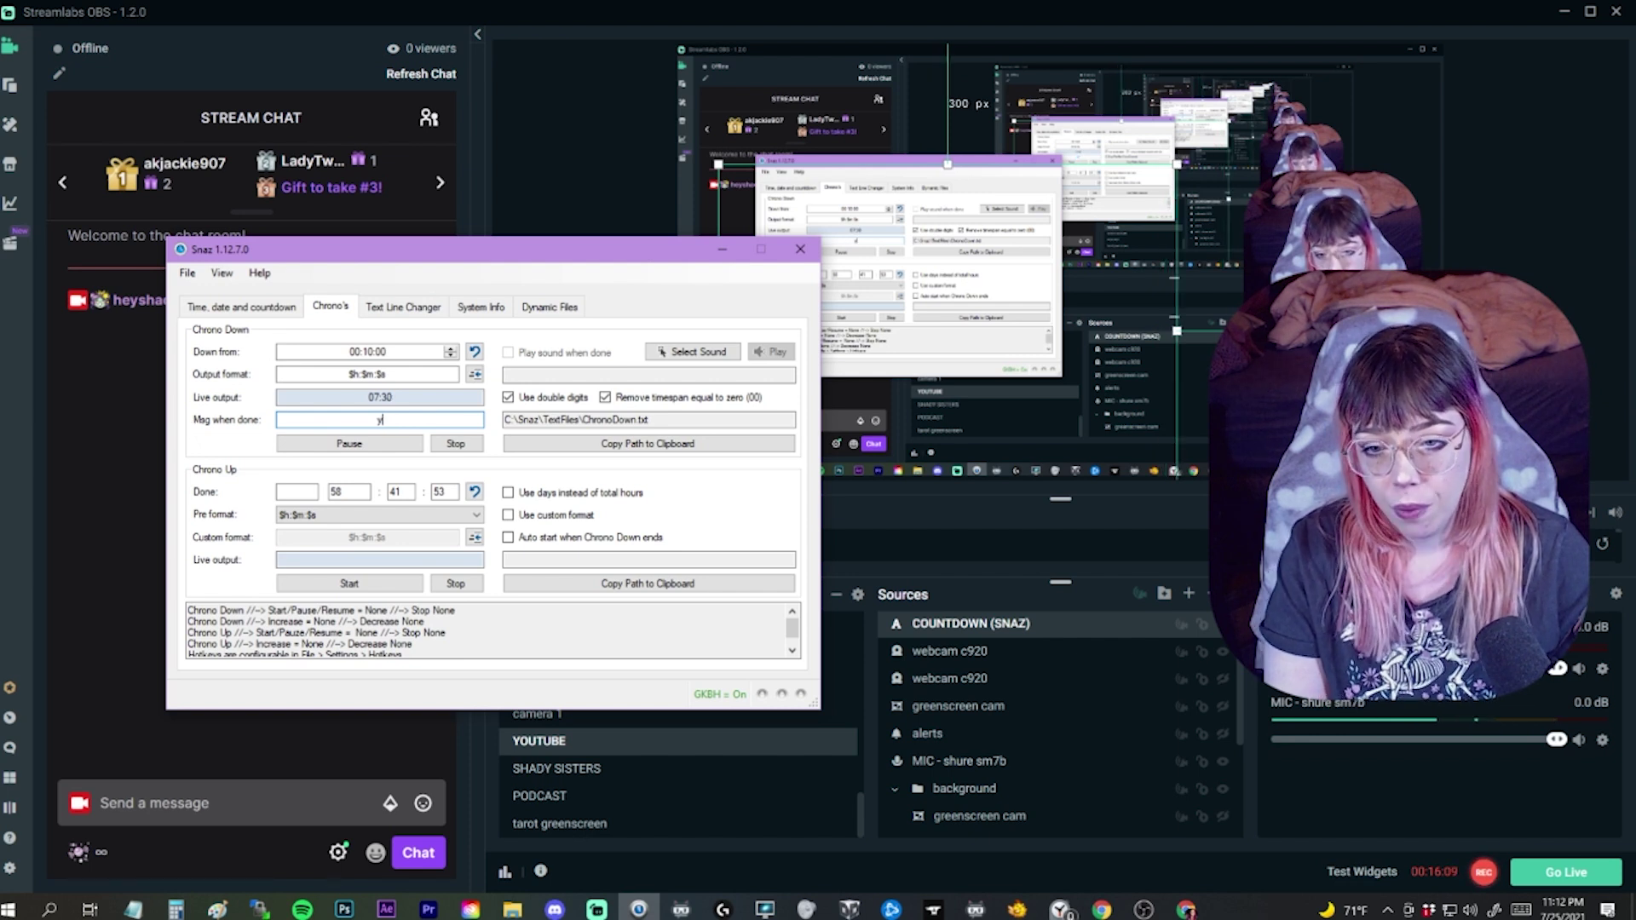
{"action": "type", "text": "lets stre"}
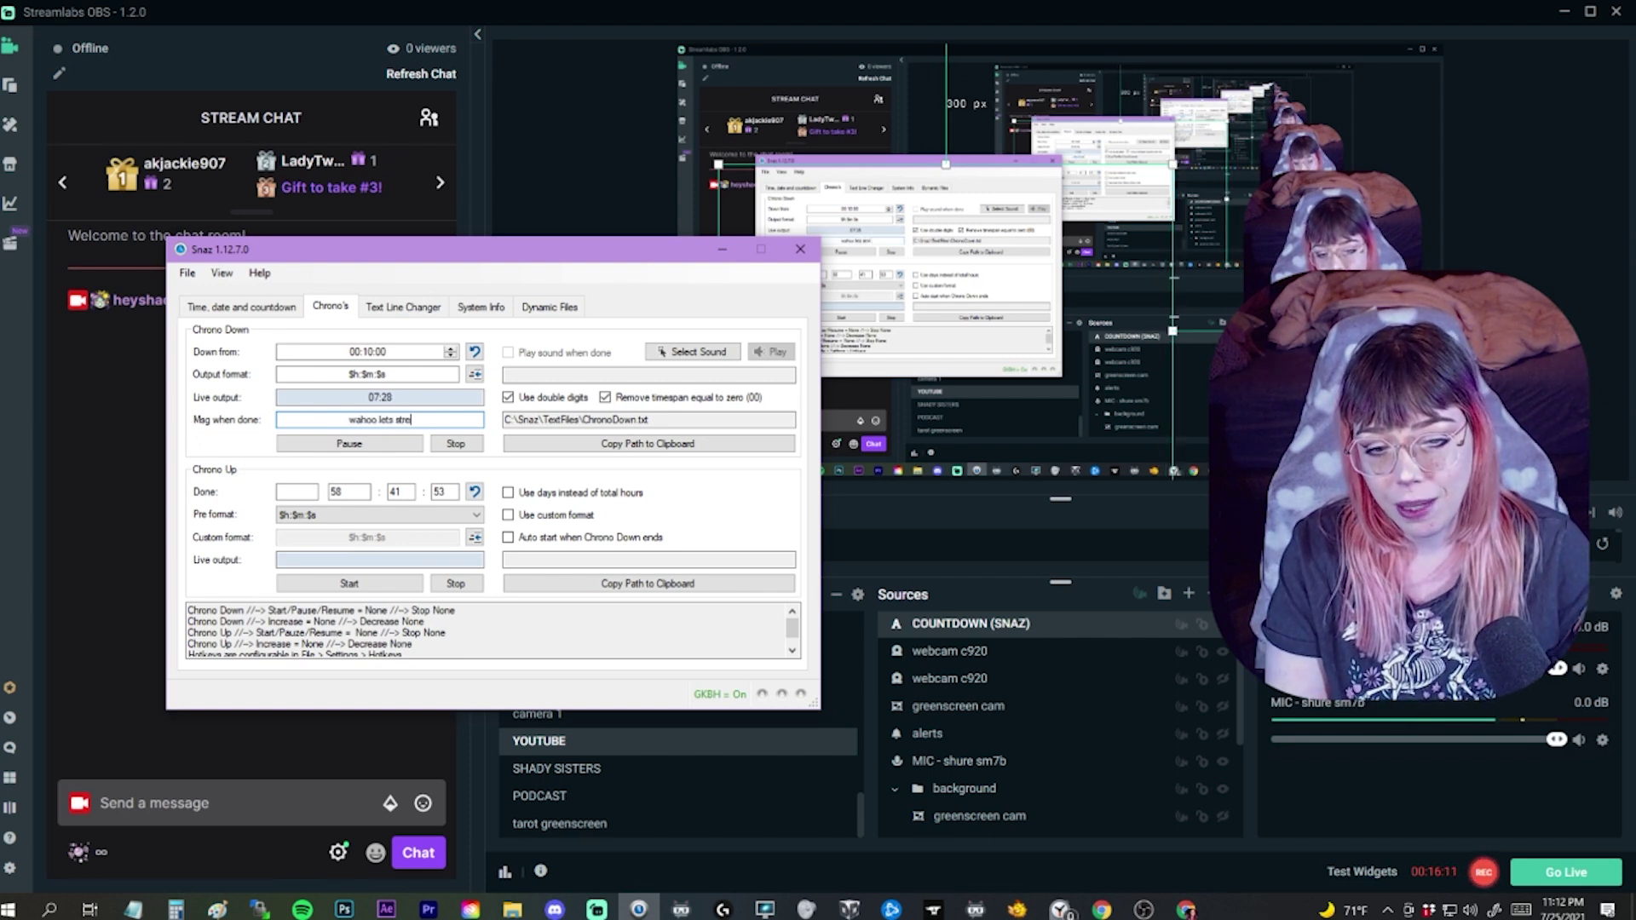
{"action": "type", "text": "am friends!"}
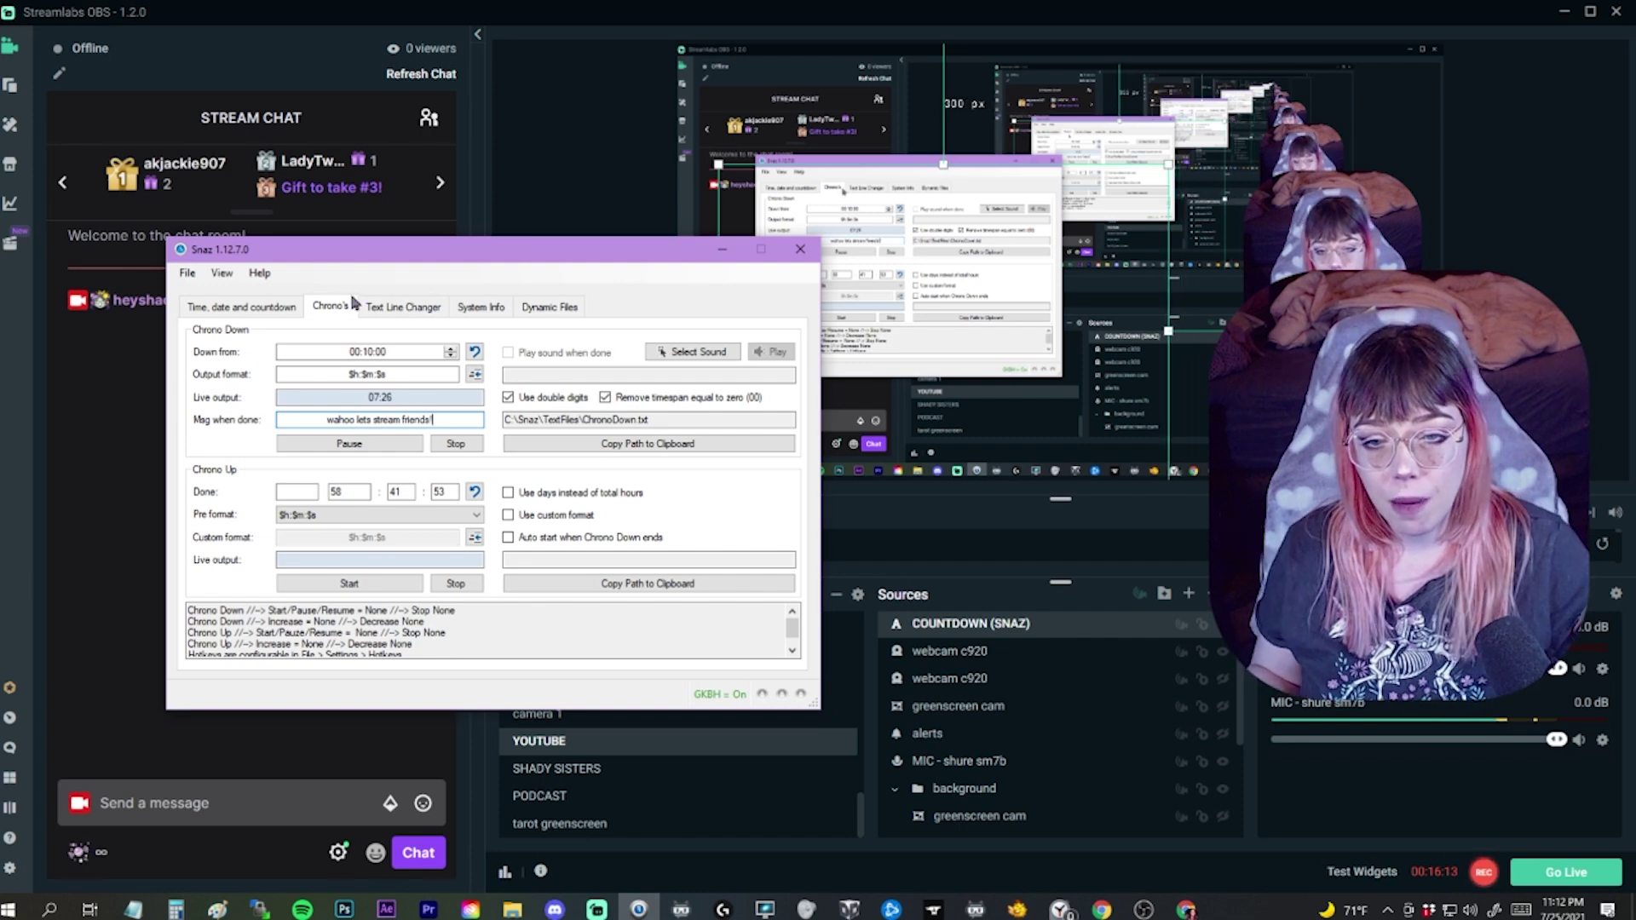
{"action": "left_click_drag", "start_coordinate": [457, 266], "coordinate": [331, 194]}
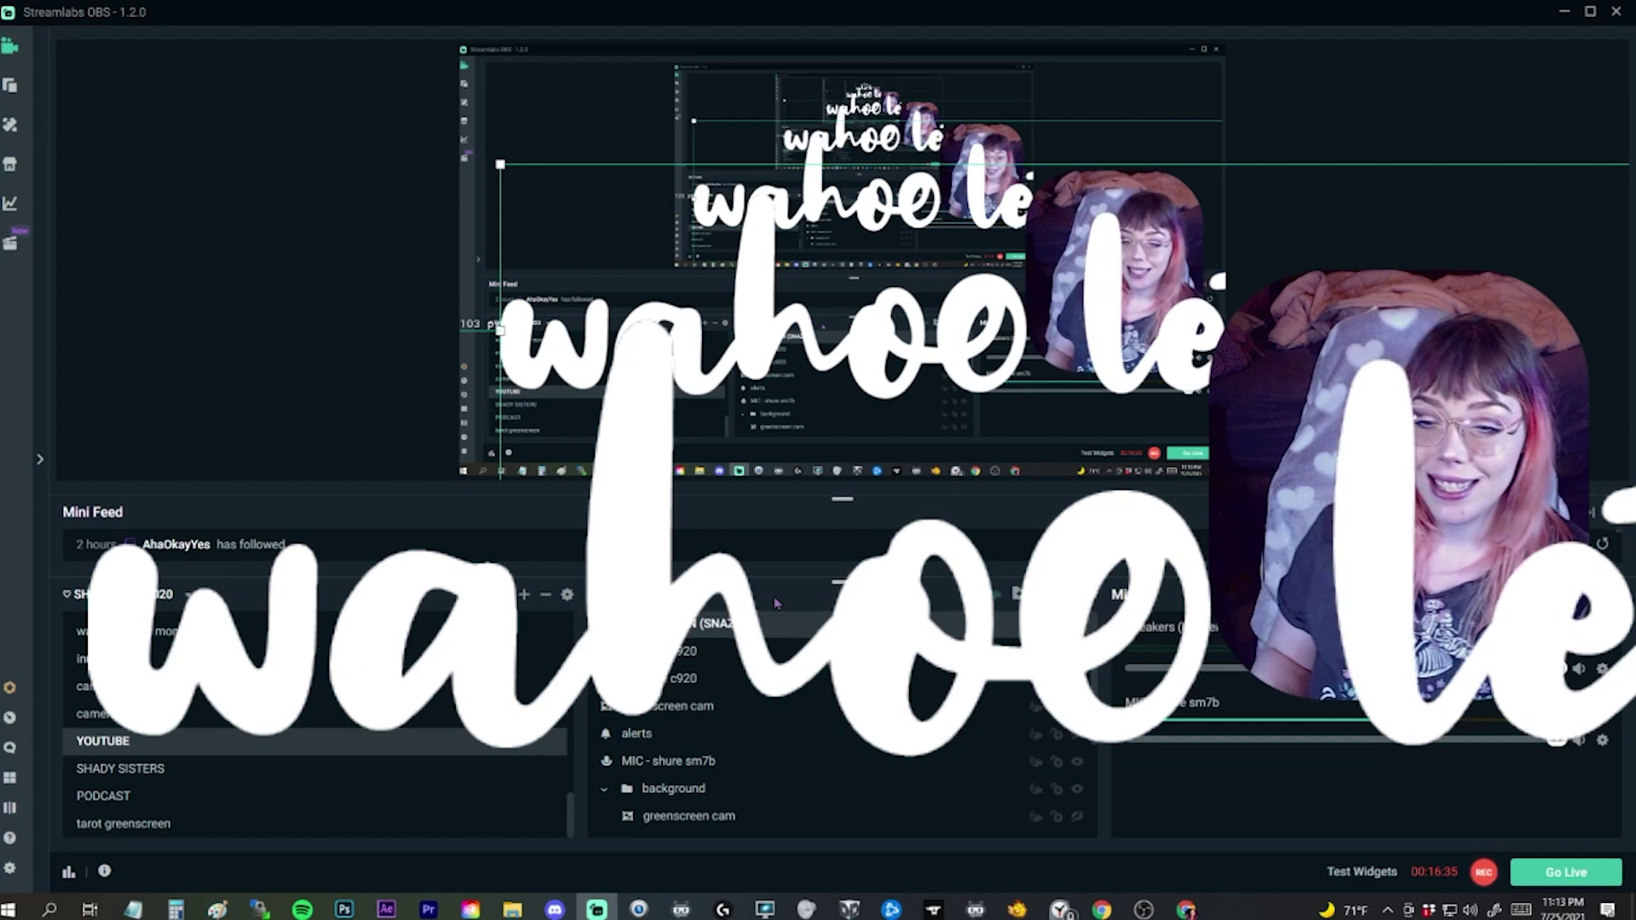
Step: Return to Snaz and replace the Chrono Down finish message with "begin!"
{"action": "right_click", "coordinate": [831, 85]}
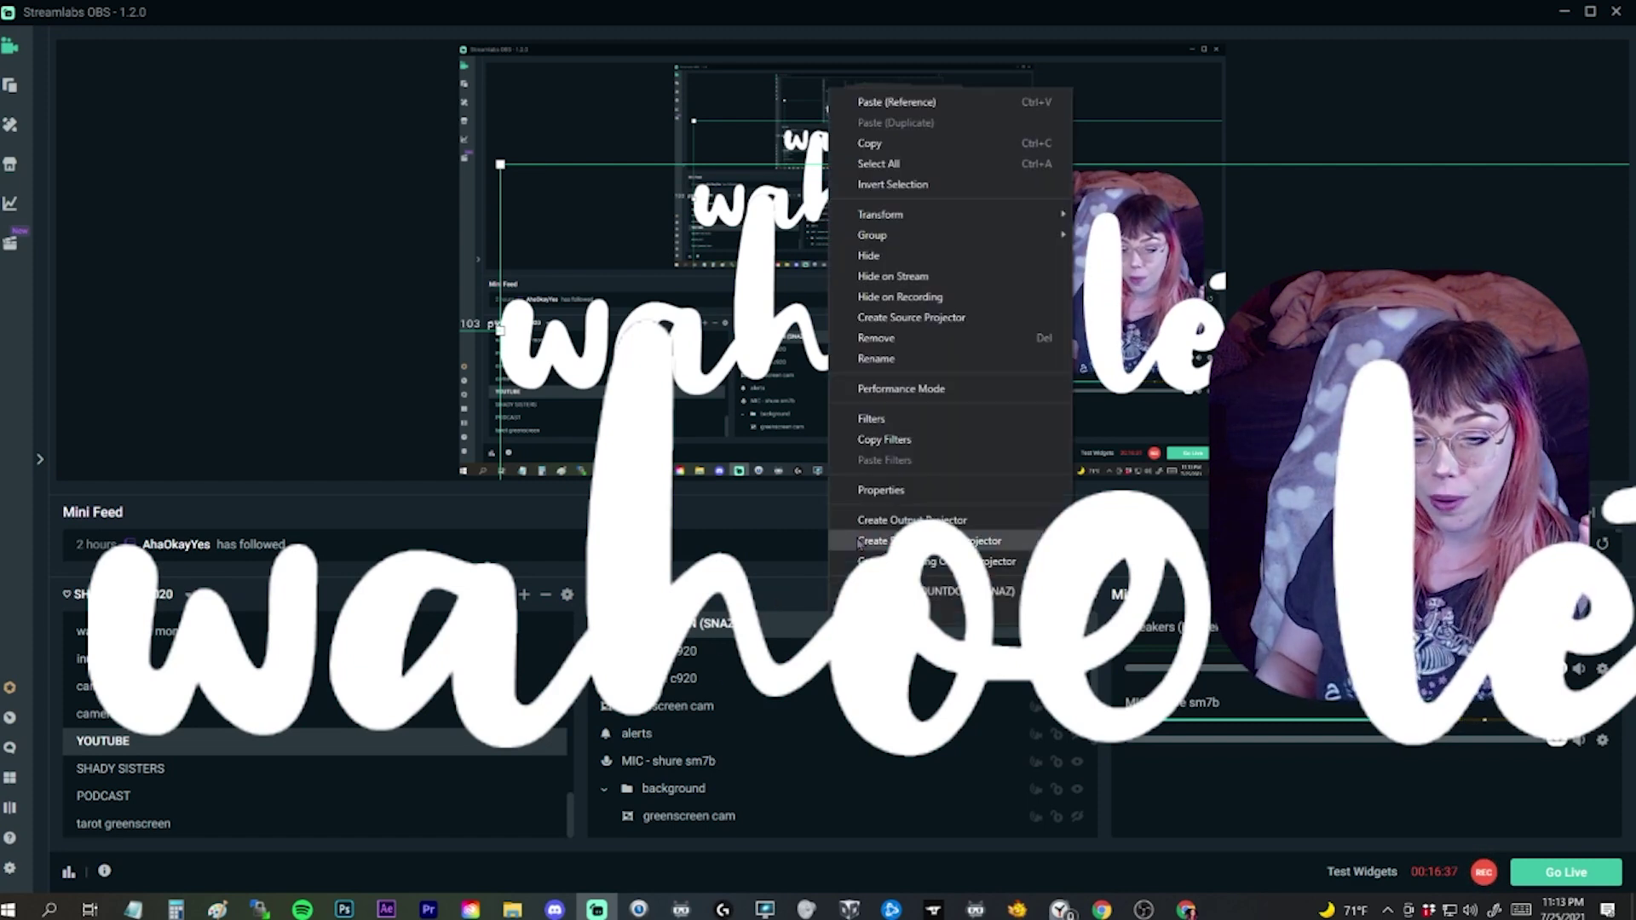
{"action": "left_click", "coordinate": [638, 909]}
{"action": "left_click", "coordinate": [262, 342]}
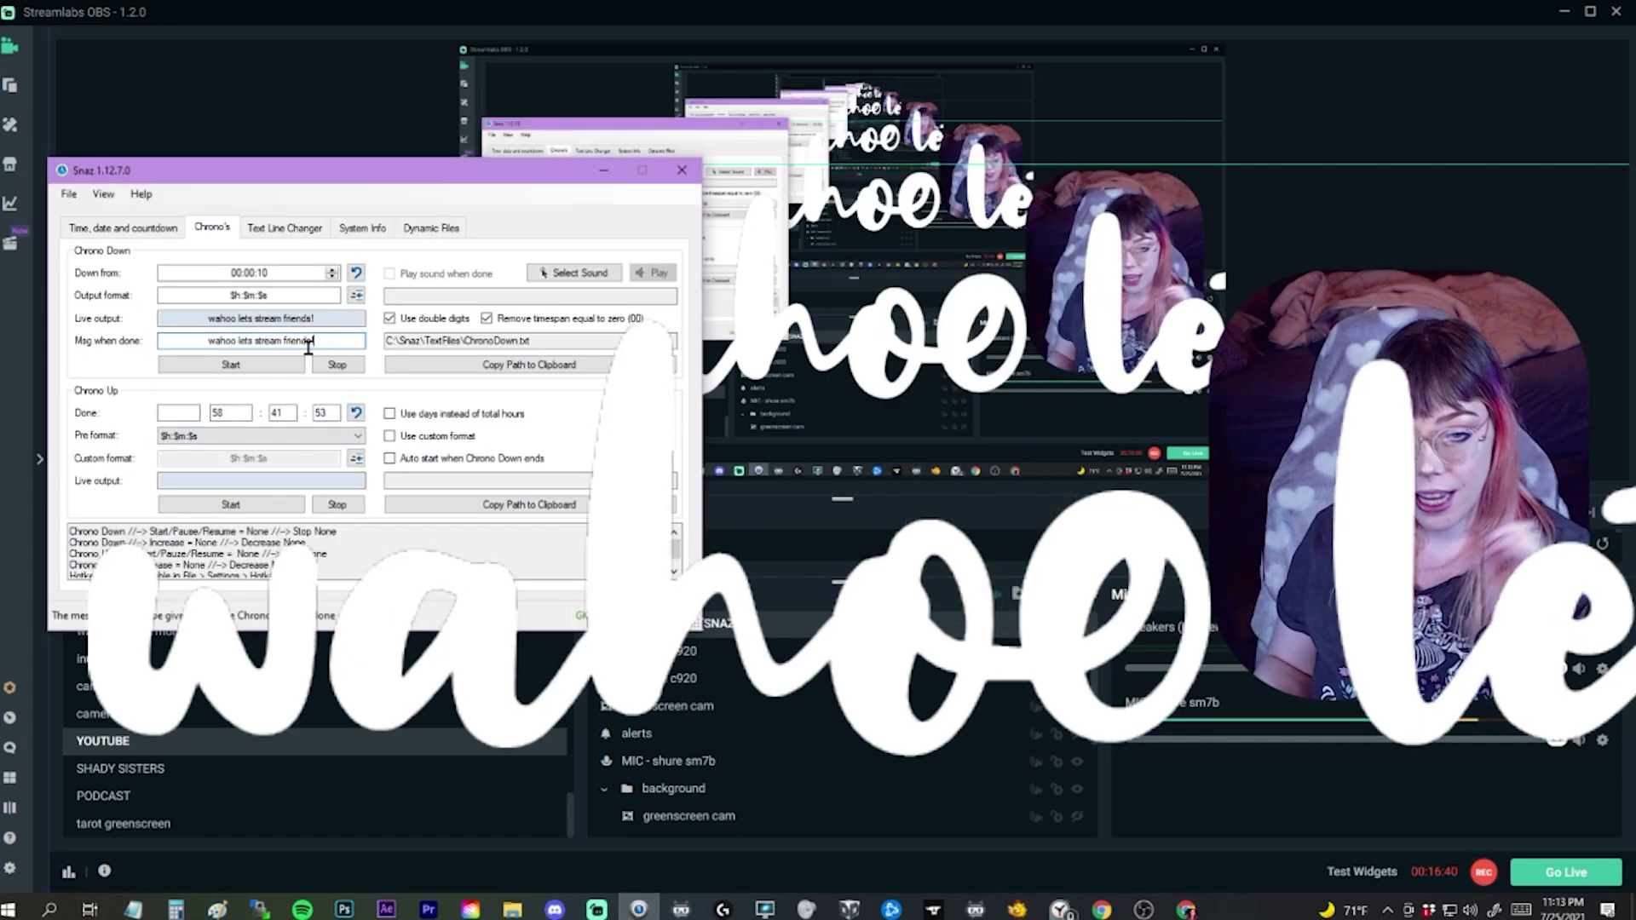
{"action": "key", "text": "ctrl+a"}
{"action": "type", "text": "begin!"}
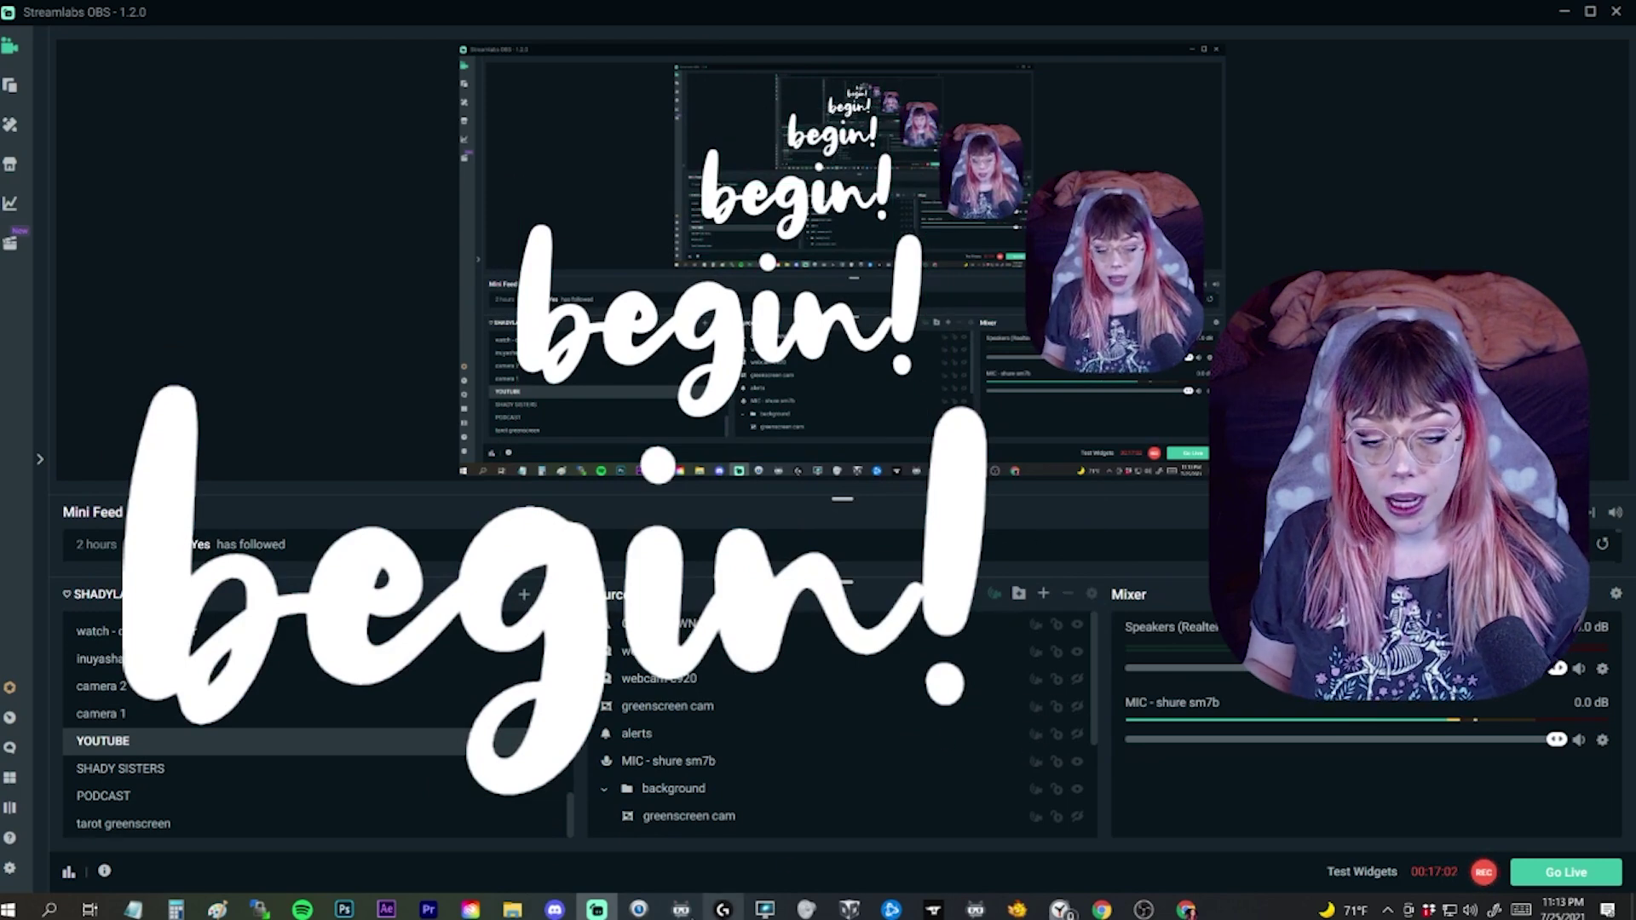
Step: Hide the COUNTDOWN (SNAZ) source in Streamlabs OBS
{"action": "mouse_move", "coordinate": [638, 909]}
{"action": "mouse_move", "coordinate": [639, 830]}
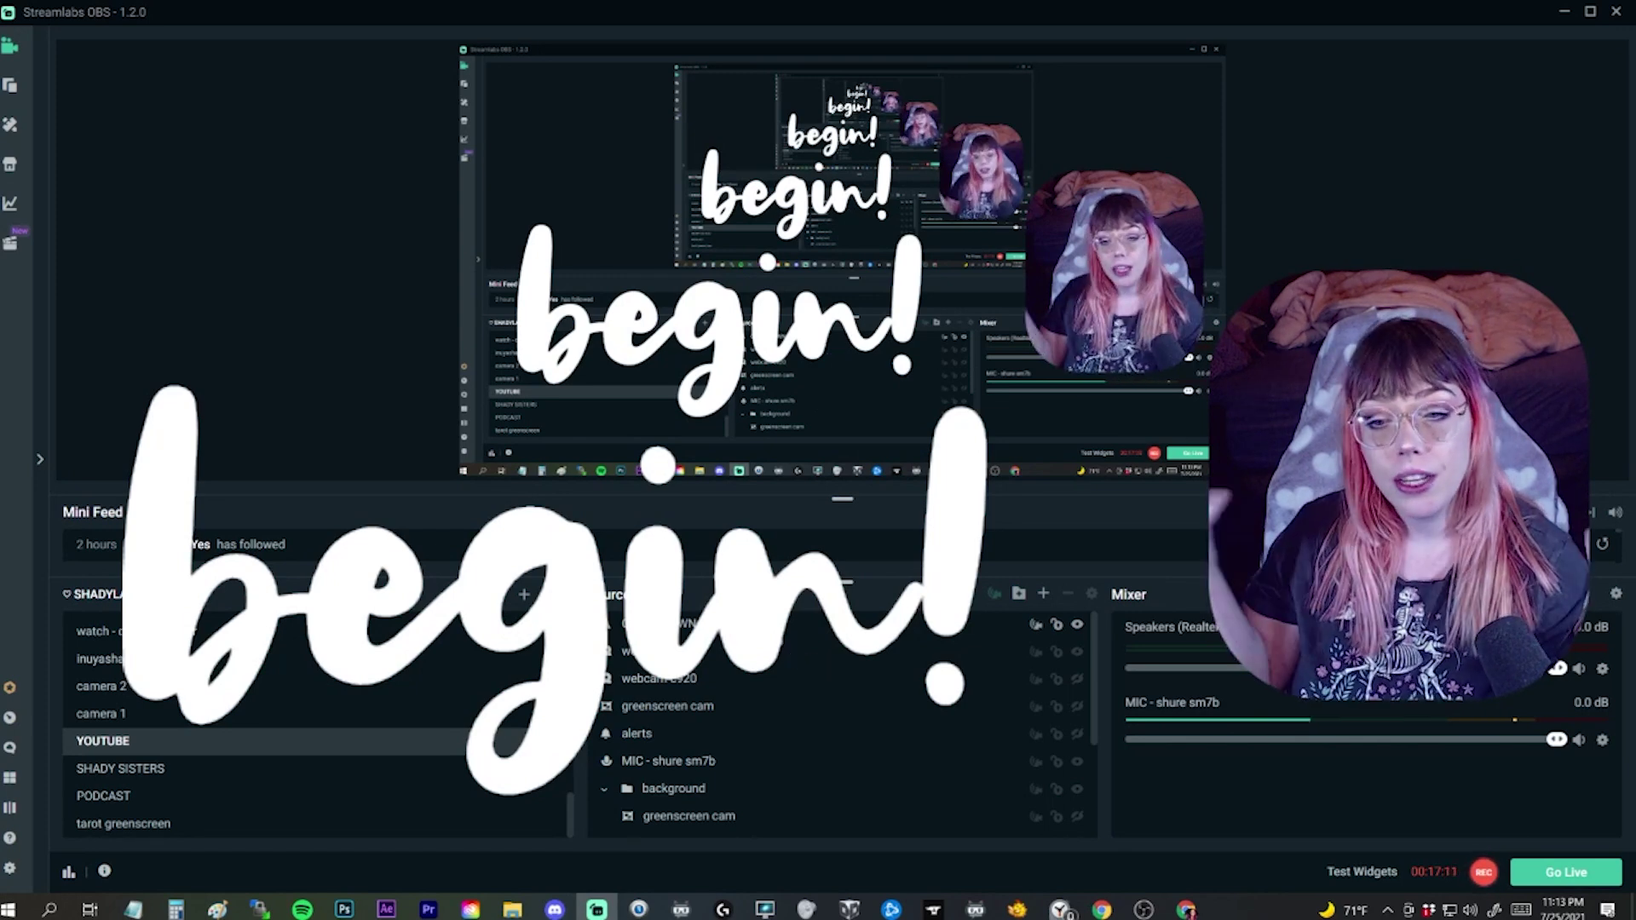
{"action": "key", "text": "alt+Tab"}
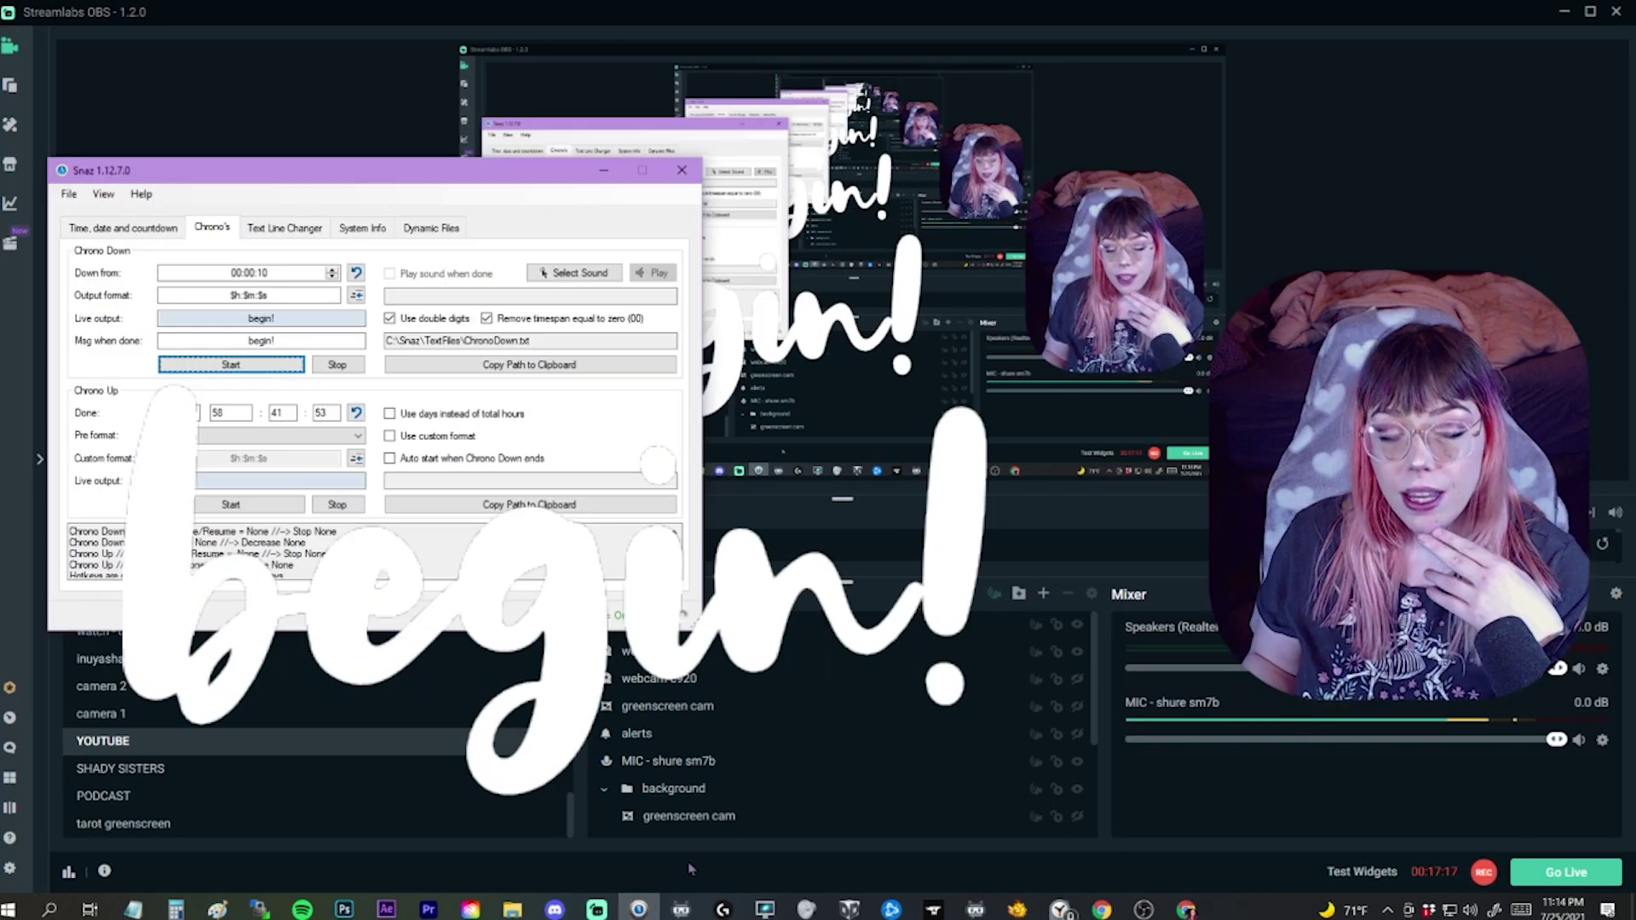
{"action": "left_click", "coordinate": [1077, 630]}
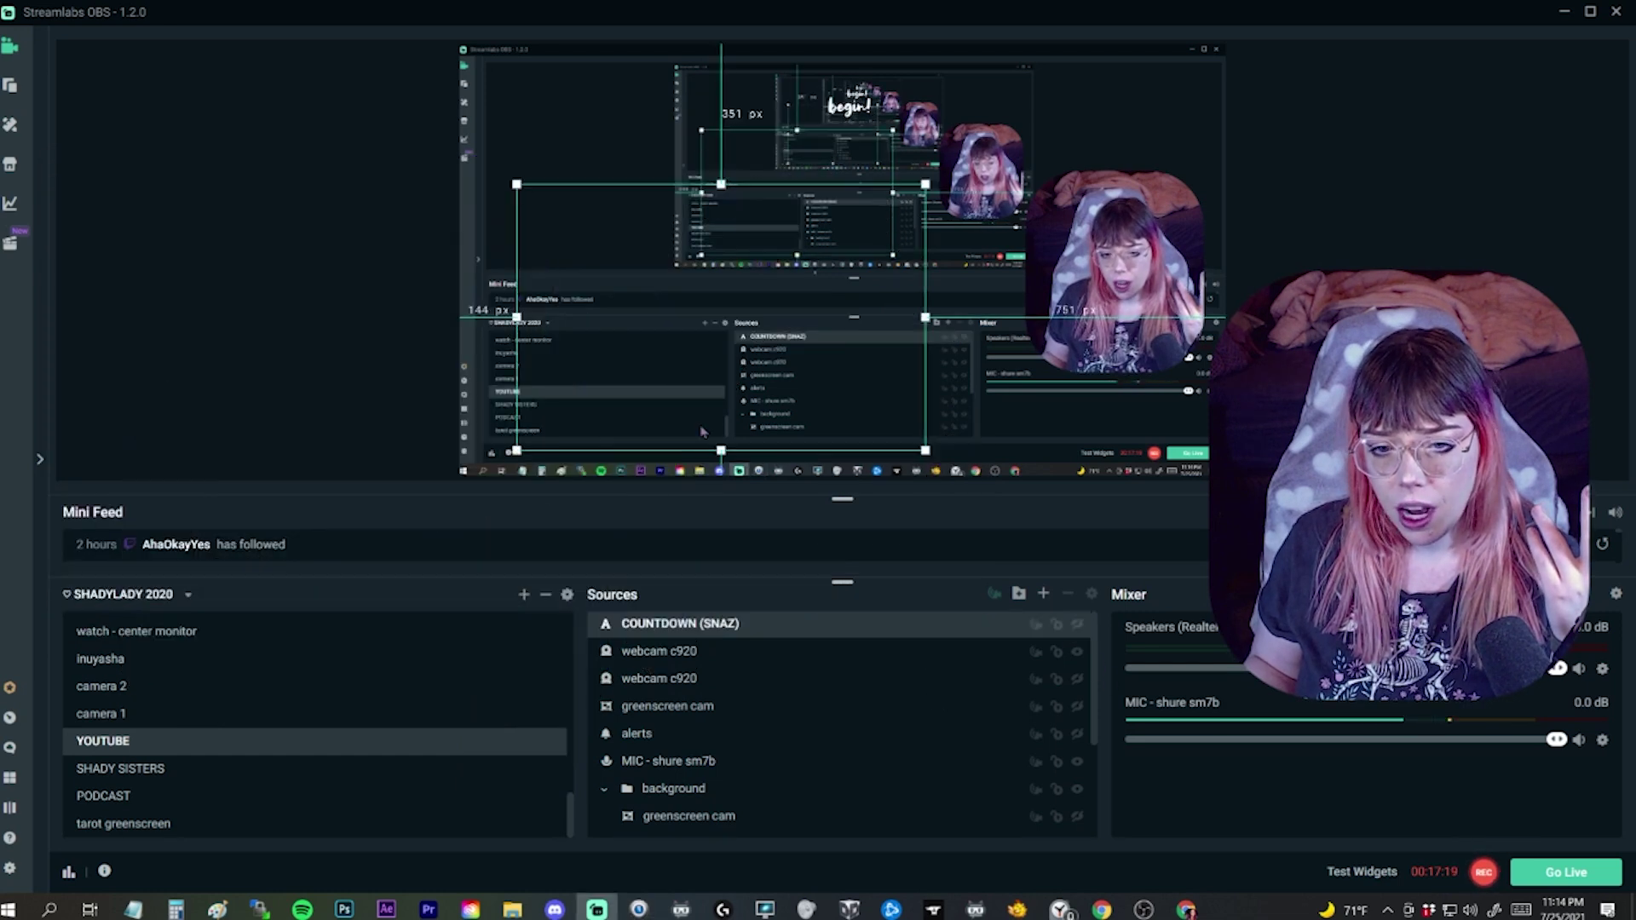
Step: Bring Snaz back to the front, set the Chrono Down duration to 10 minutes and start the timer
{"action": "left_click", "coordinate": [635, 910]}
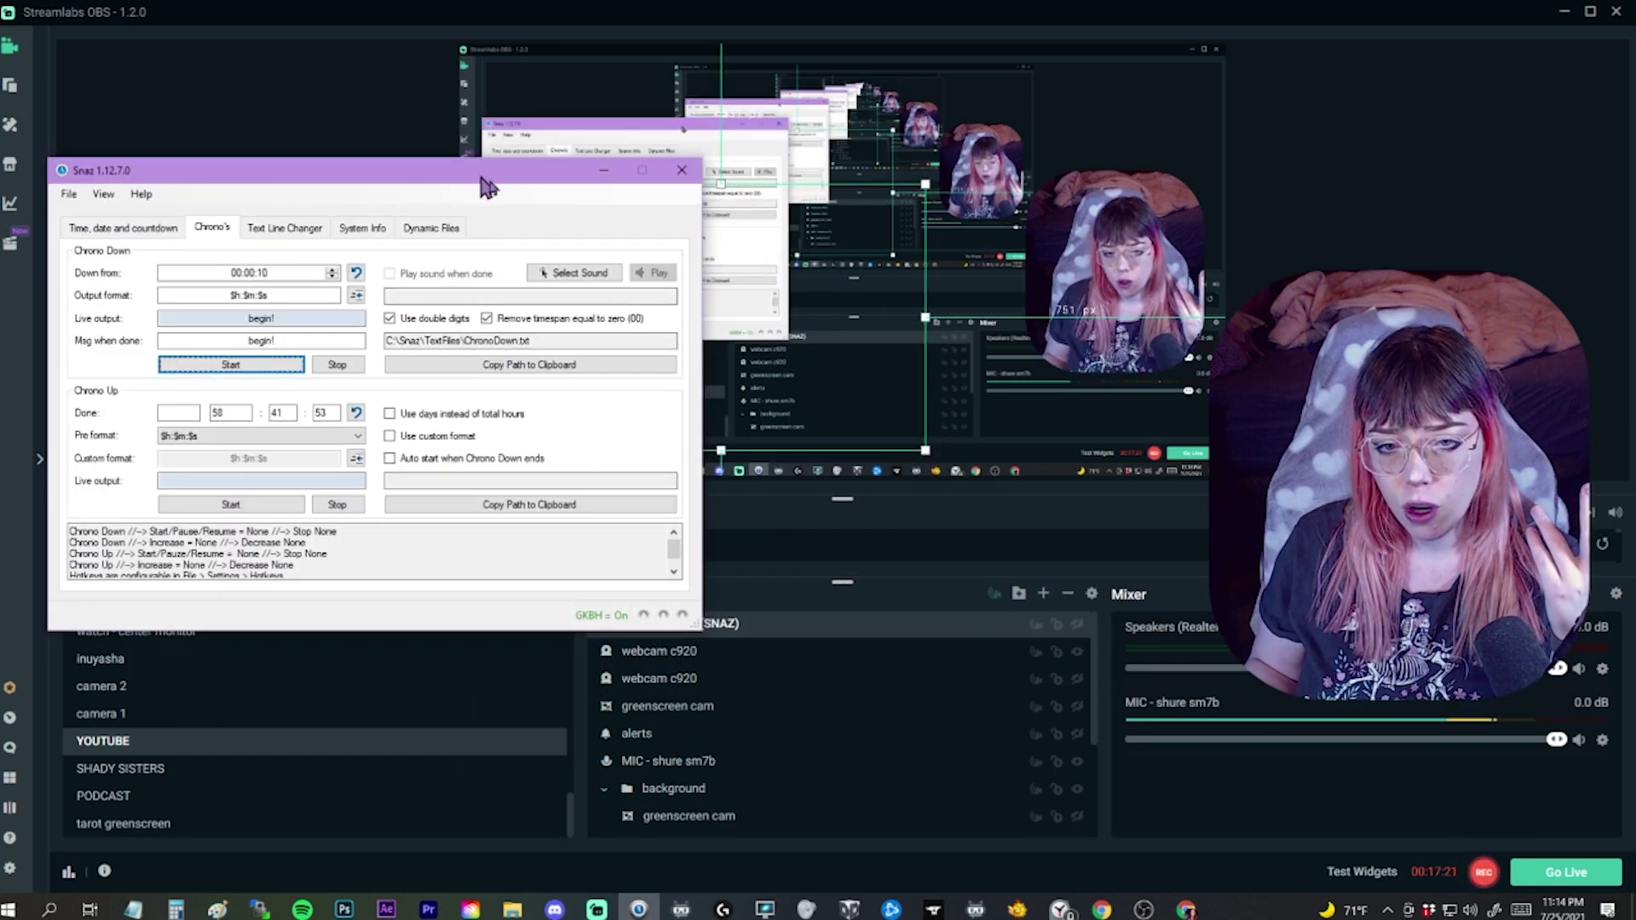
{"action": "left_click_drag", "start_coordinate": [558, 175], "coordinate": [800, 151]}
{"action": "left_click", "coordinate": [595, 243]}
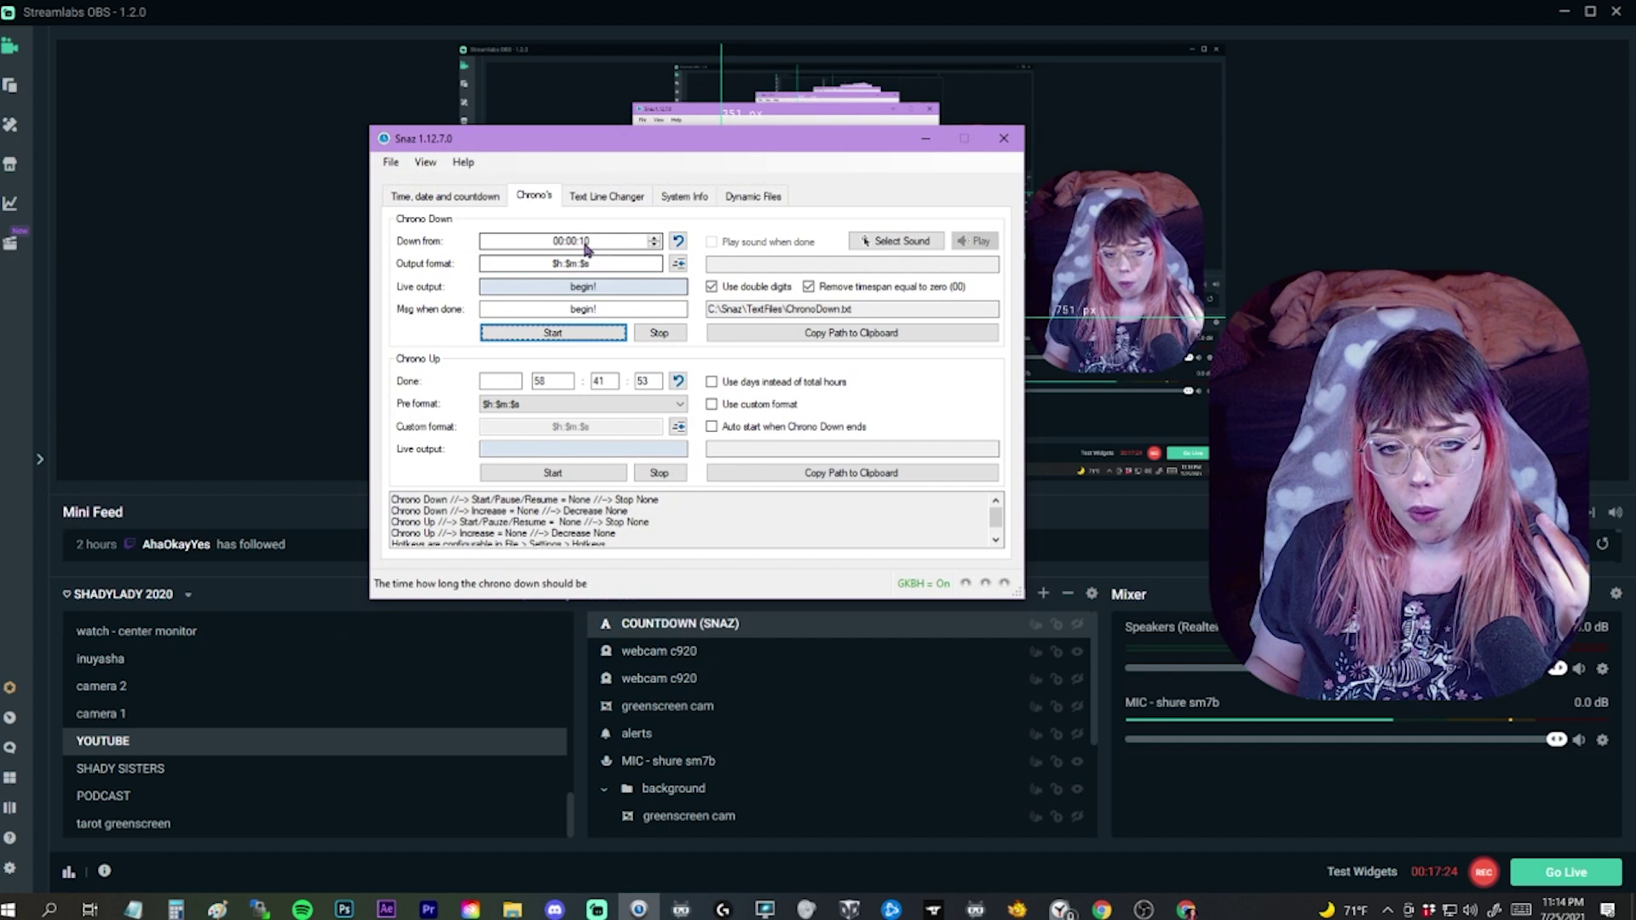
{"action": "type", "text": "10"}
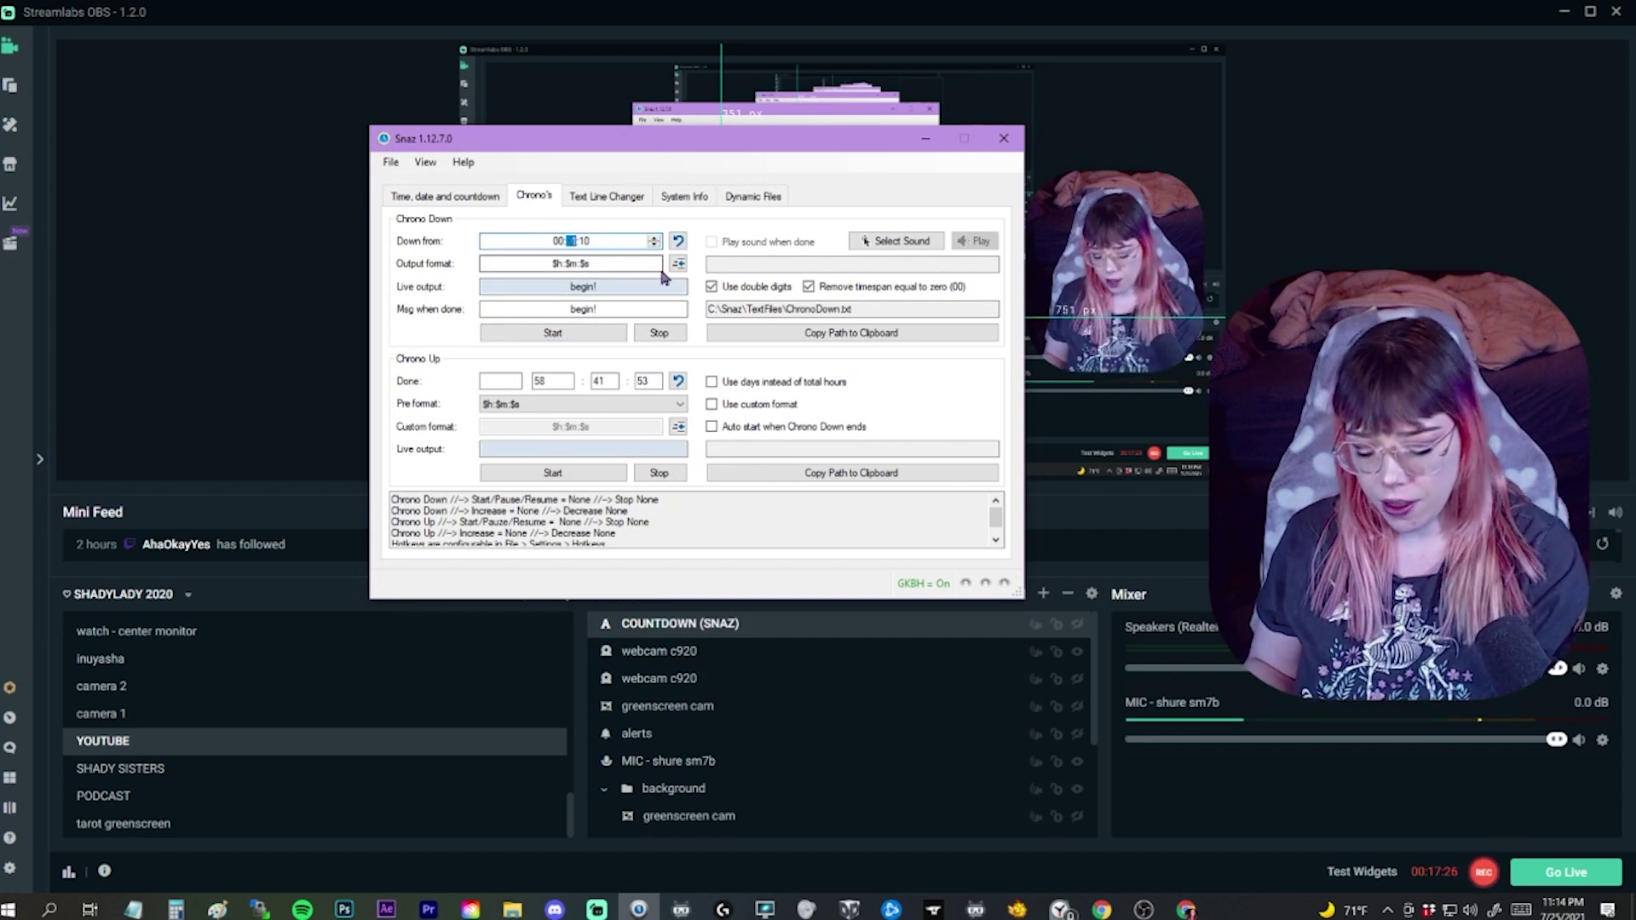
{"action": "left_click", "coordinate": [553, 332]}
Step: Try a Chrono Down duration of 00:15:00, then set it to 00:02:00
{"action": "left_click", "coordinate": [569, 242]}
{"action": "type", "text": "1500"}
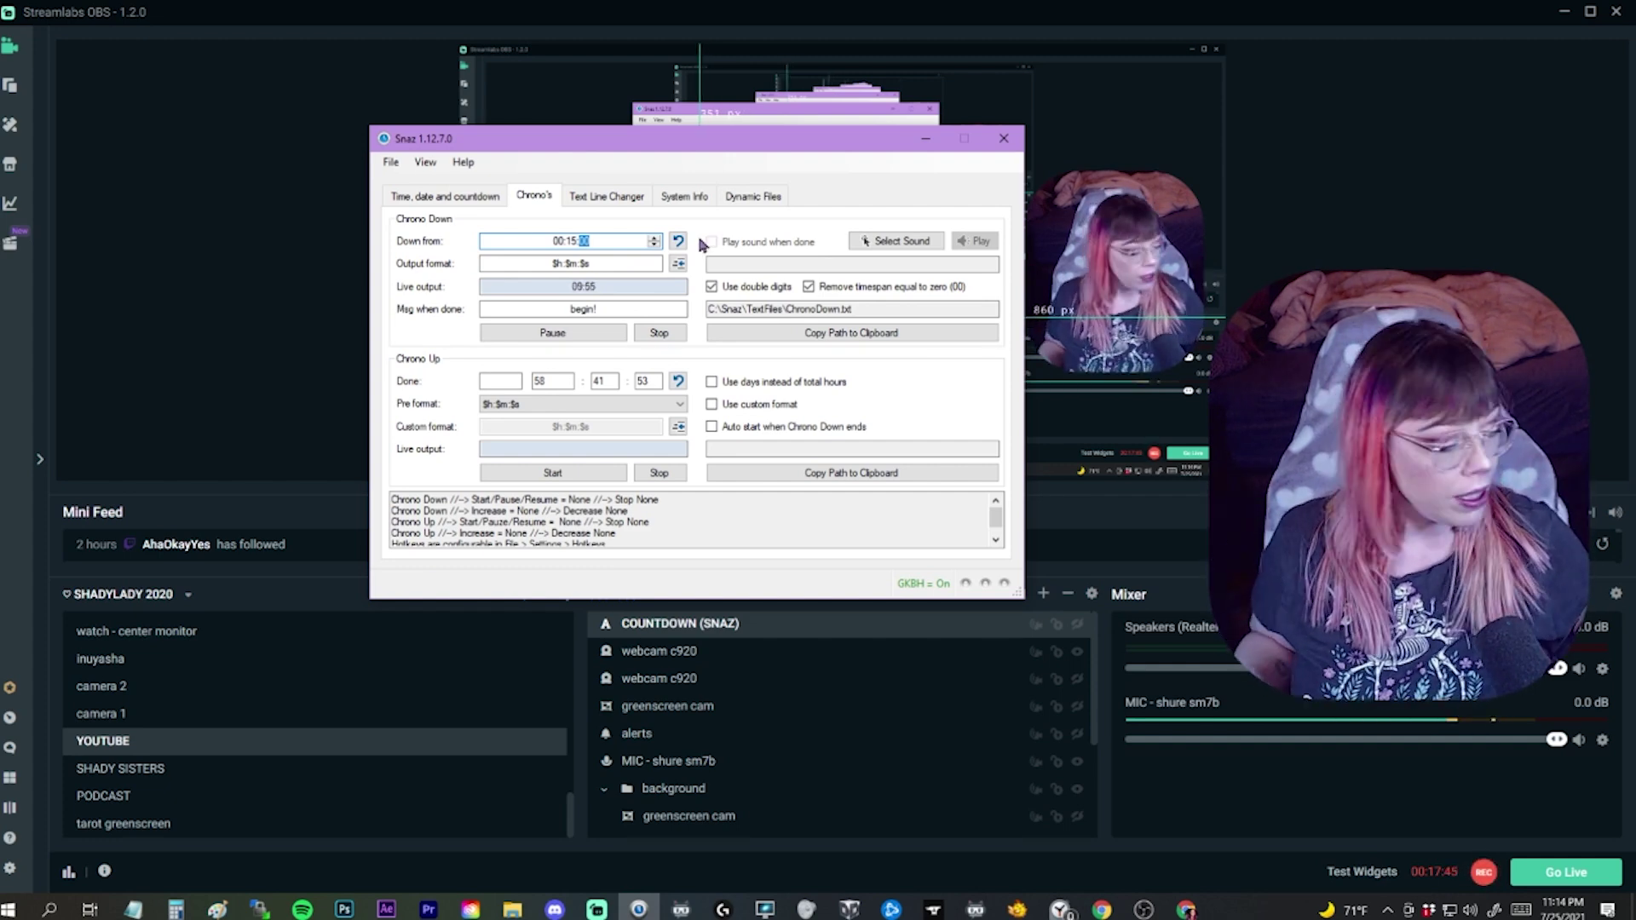
{"action": "key", "text": "Left"}
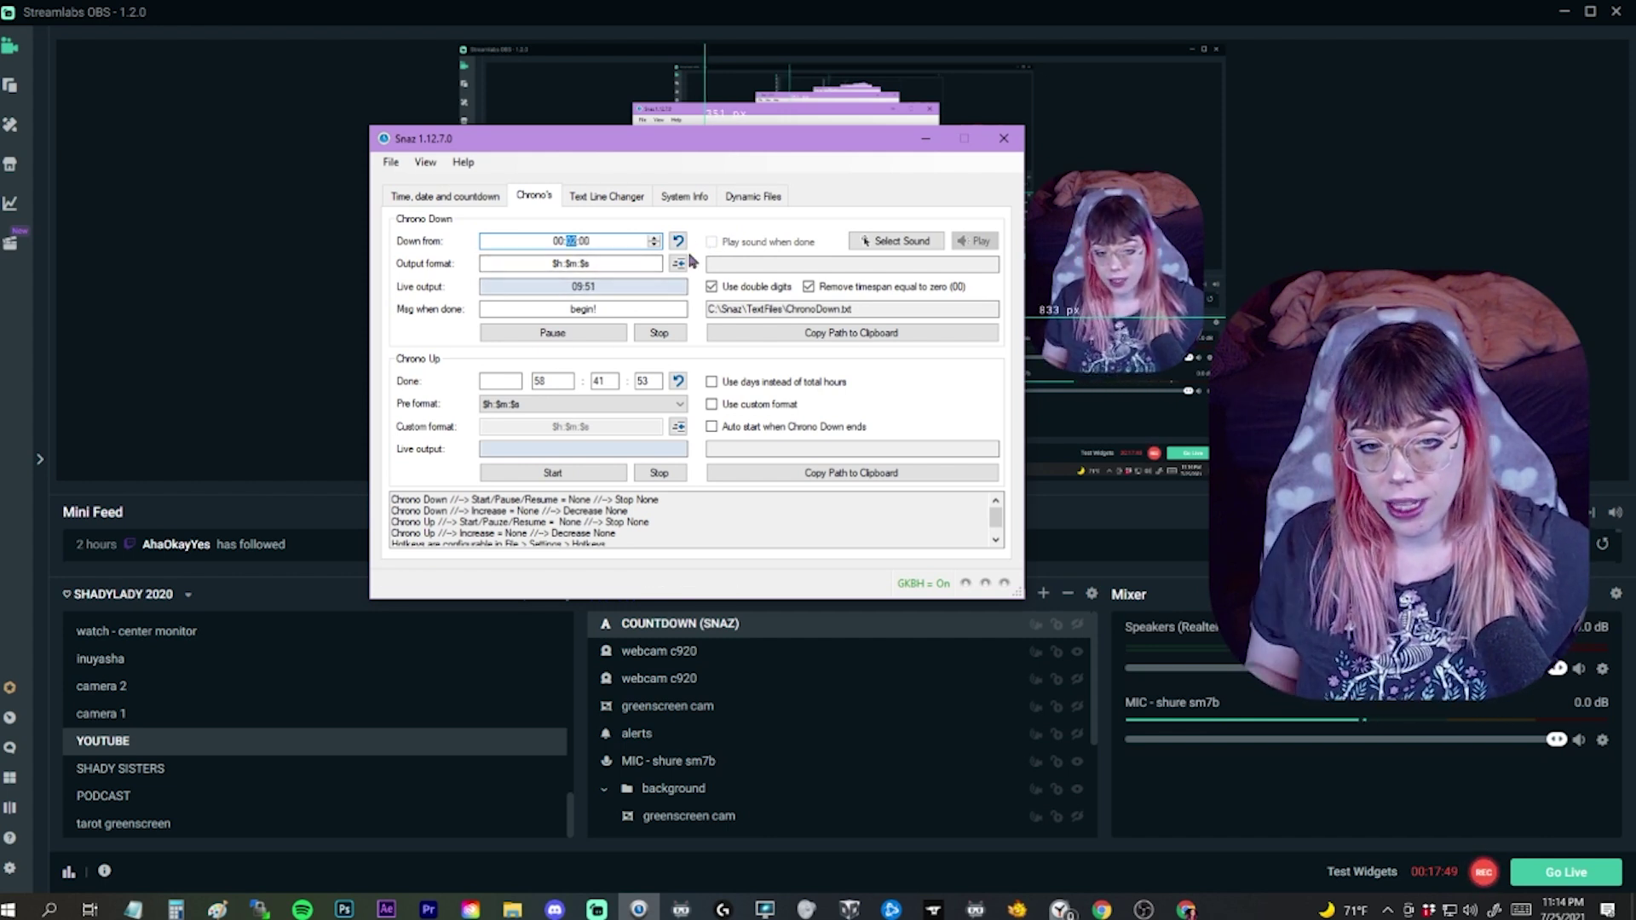
{"action": "type", "text": "2"}
{"action": "key", "text": "Tab"}
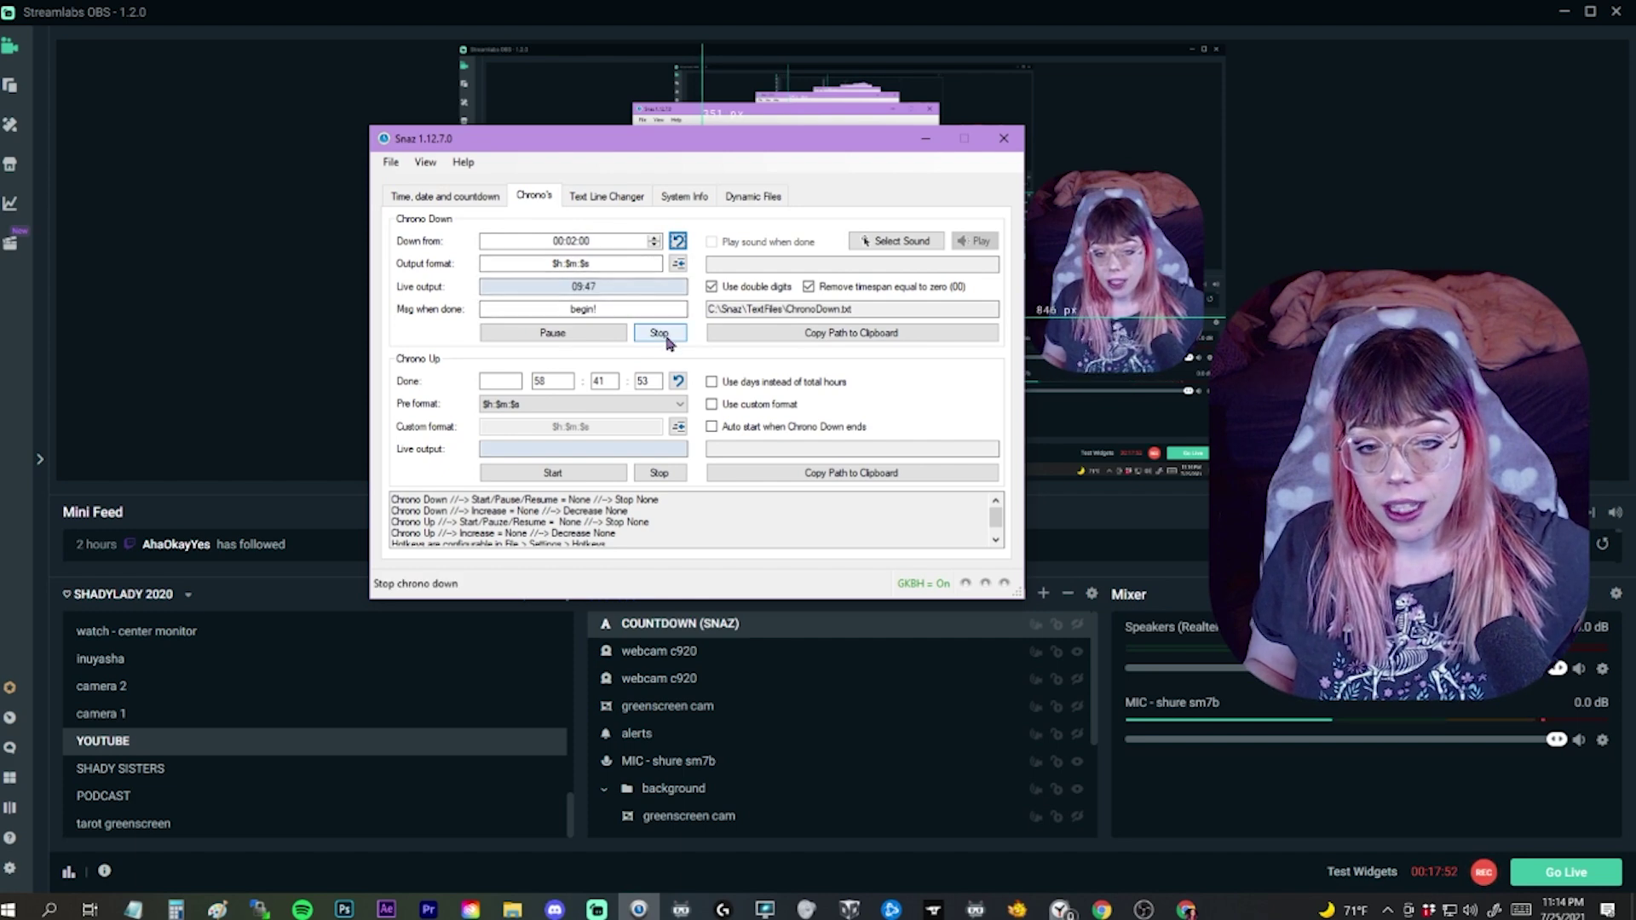
Step: Restart the Chrono Down timer with the new duration, move the Snaz window aside and minimize it
{"action": "left_click", "coordinate": [553, 332]}
{"action": "left_click_drag", "start_coordinate": [733, 143], "coordinate": [1245, 161]}
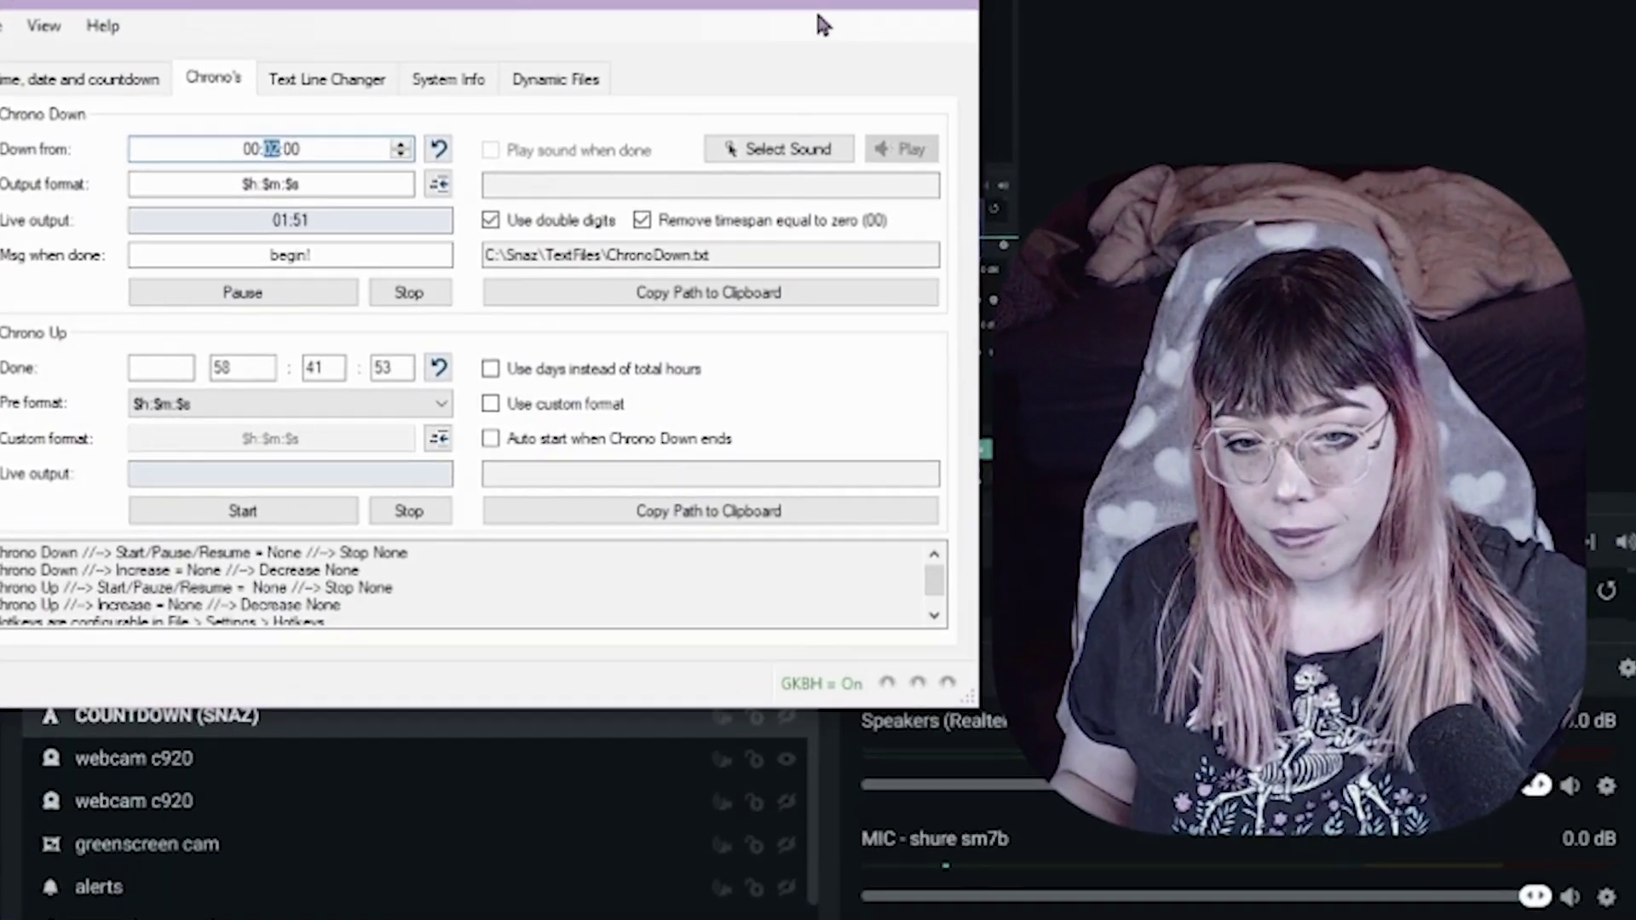
{"action": "left_click", "coordinate": [921, 48]}
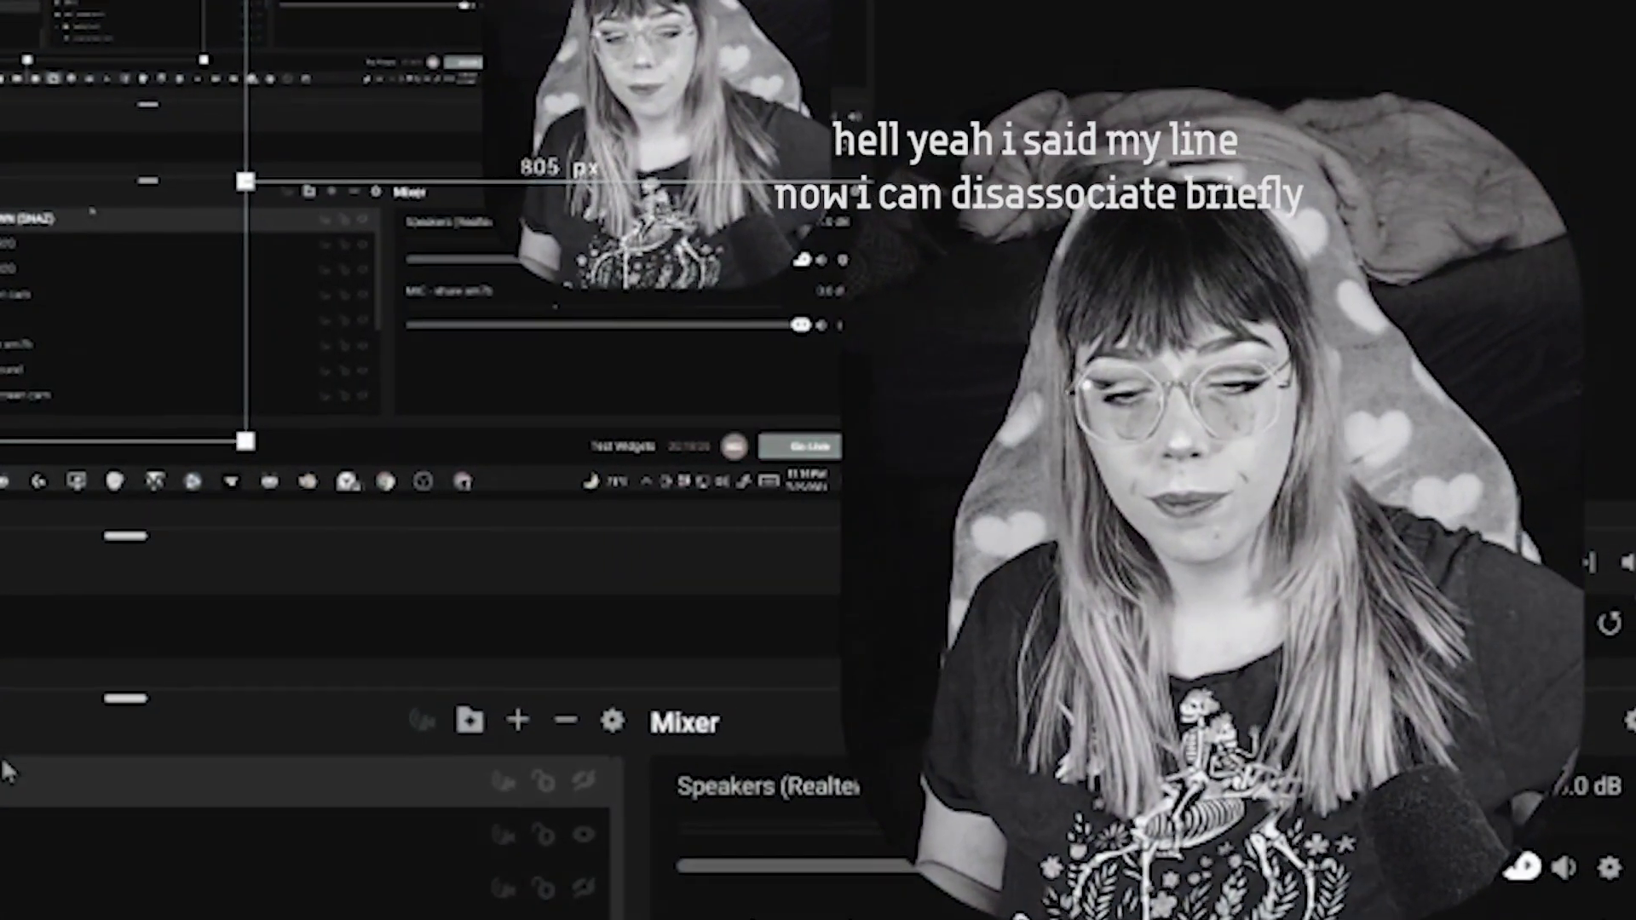